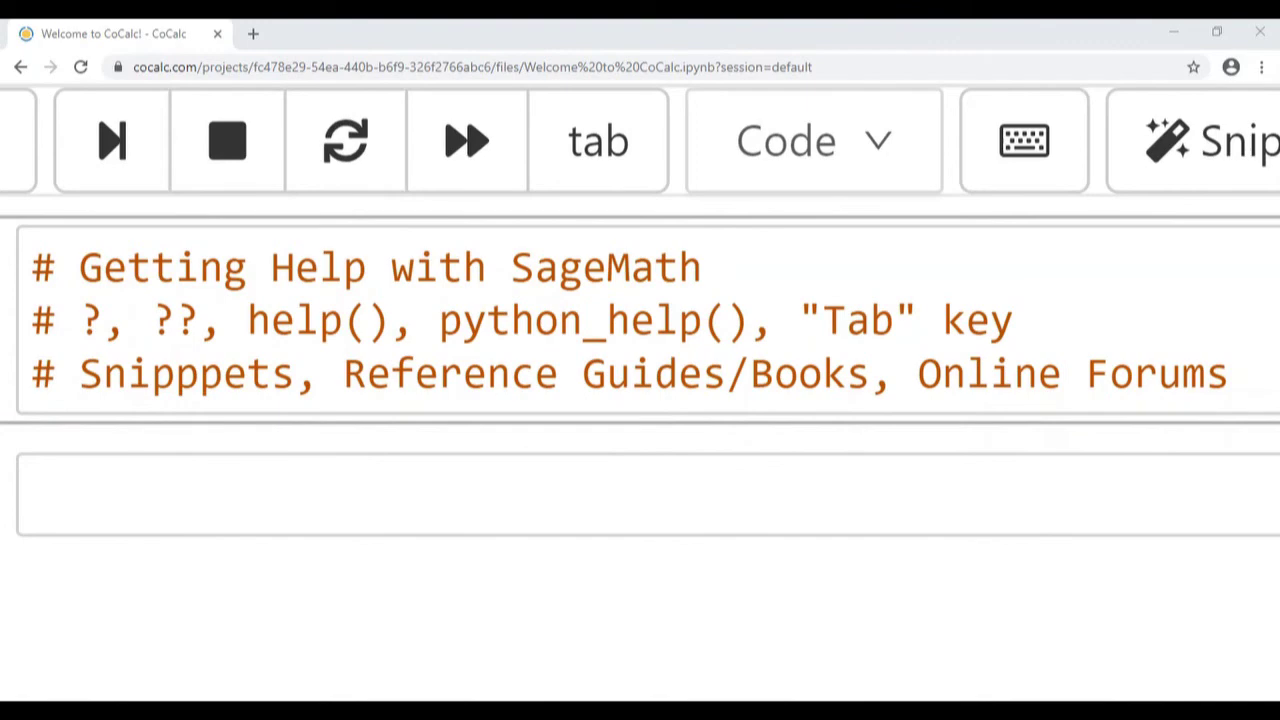
- Delete the extra 'p' in 'Snipppets' in the comment's third line, then review the listed help items
triple_click(884, 328)
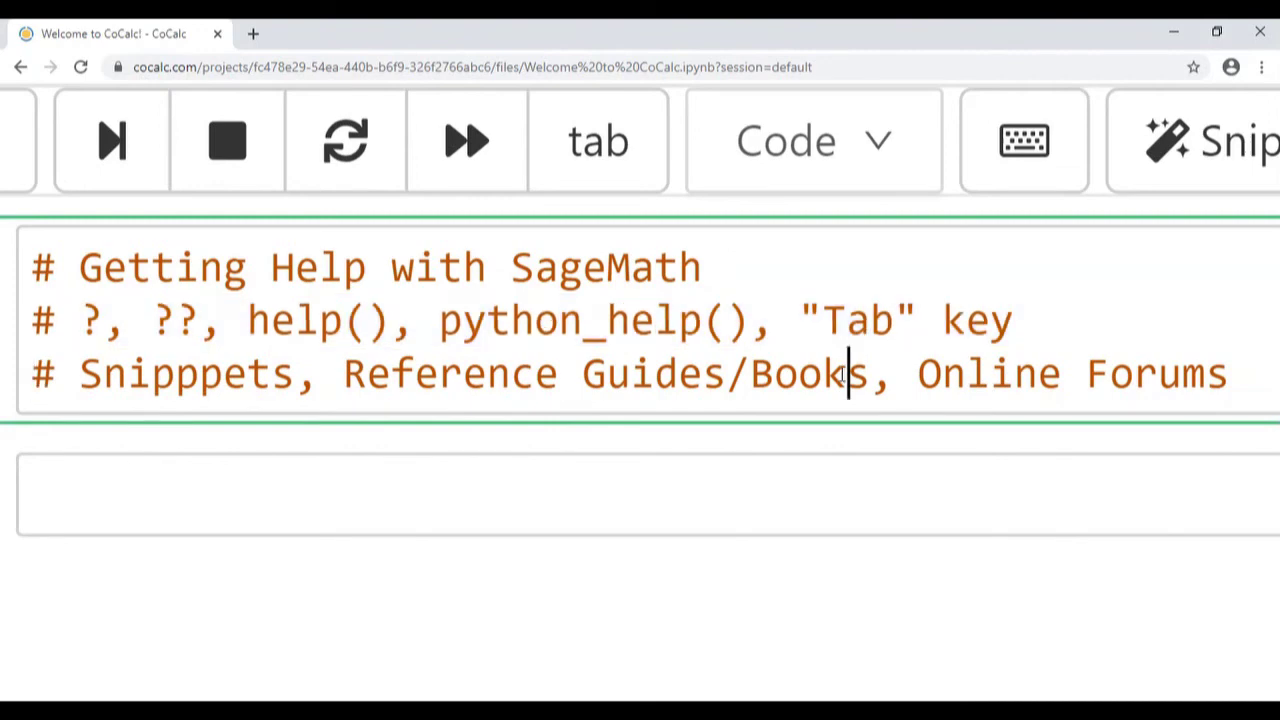
triple_click(845, 373)
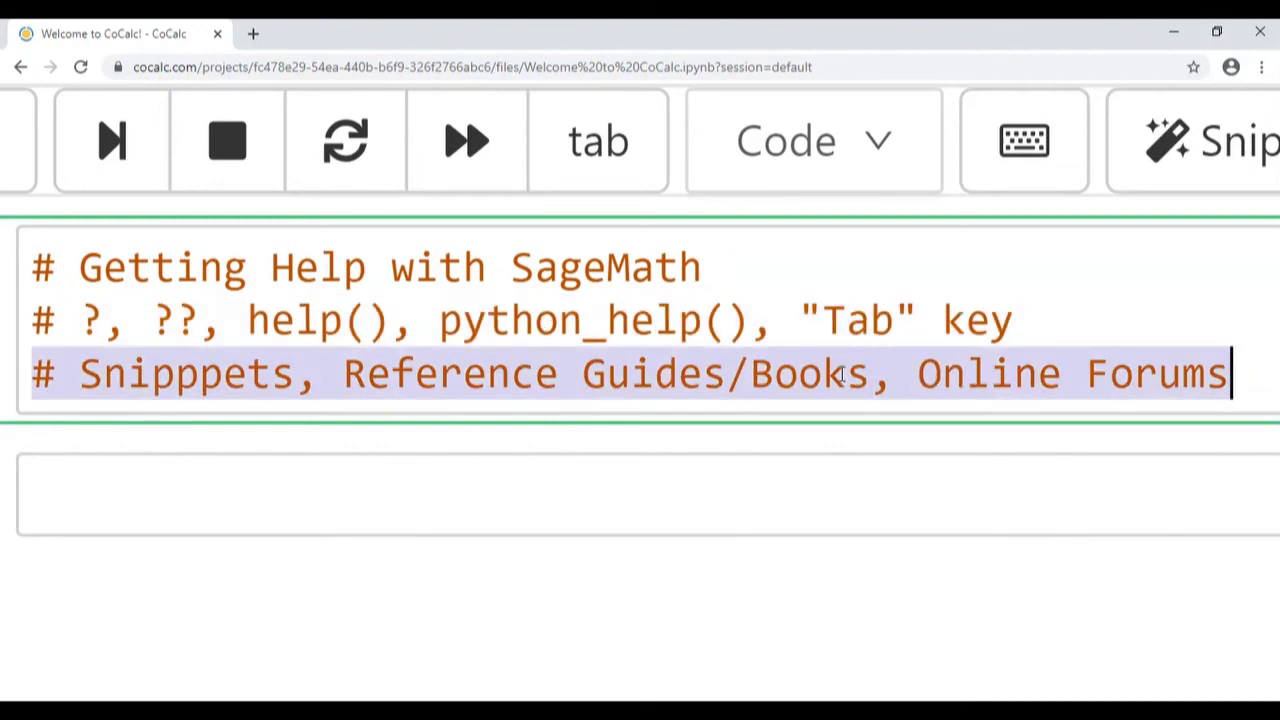
click(227, 380)
key(BackSpace)
click(414, 380)
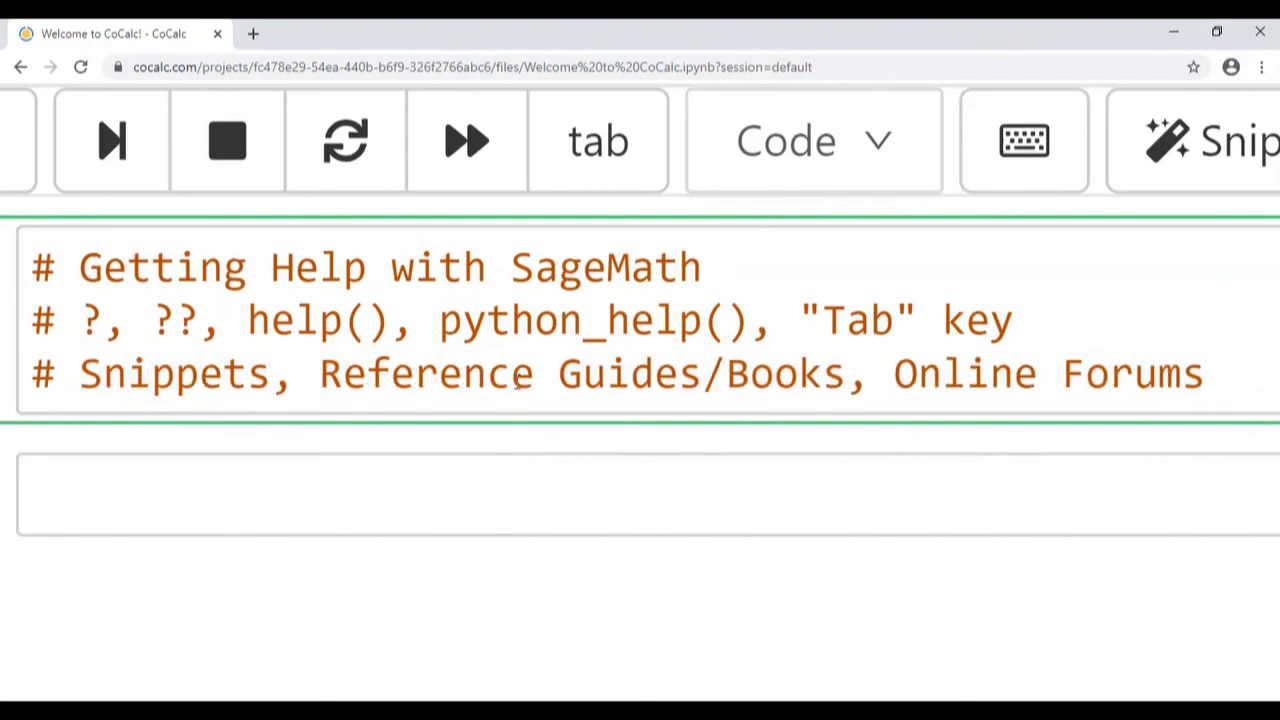
click(968, 374)
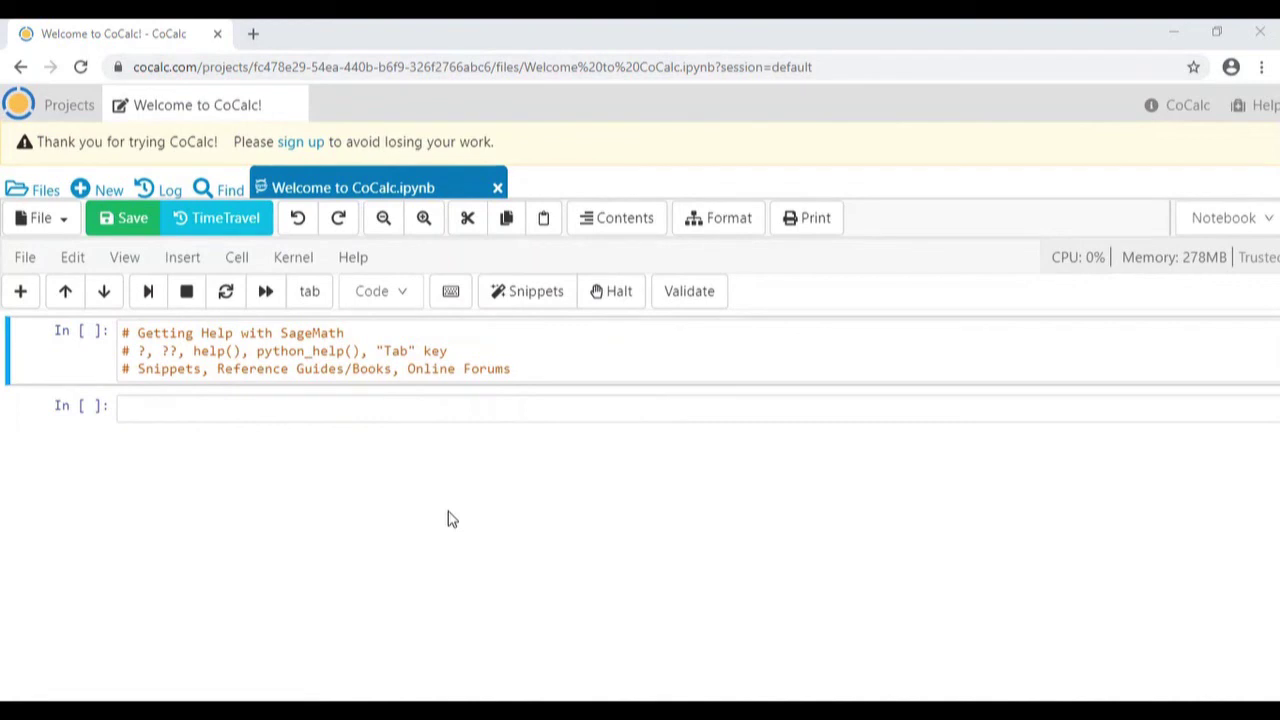
- Enter the help query sphere()? in the empty second cell below the comment
click(381, 351)
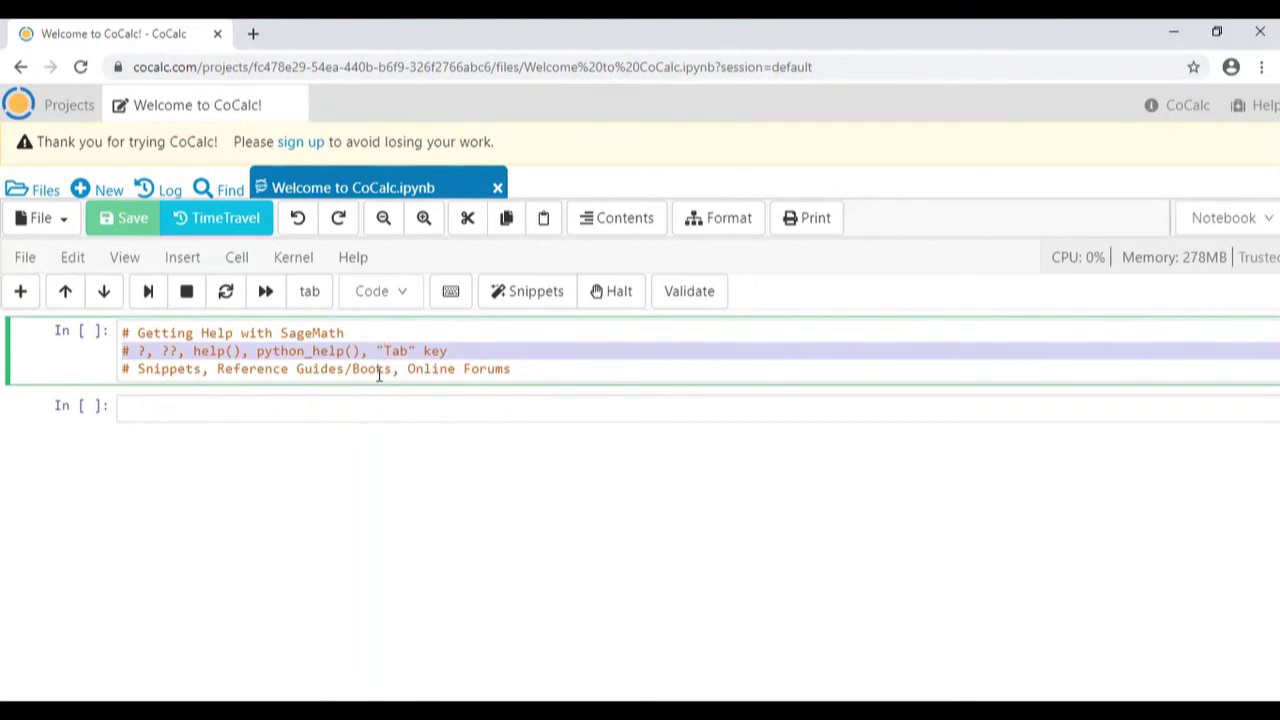
key(shift+End)
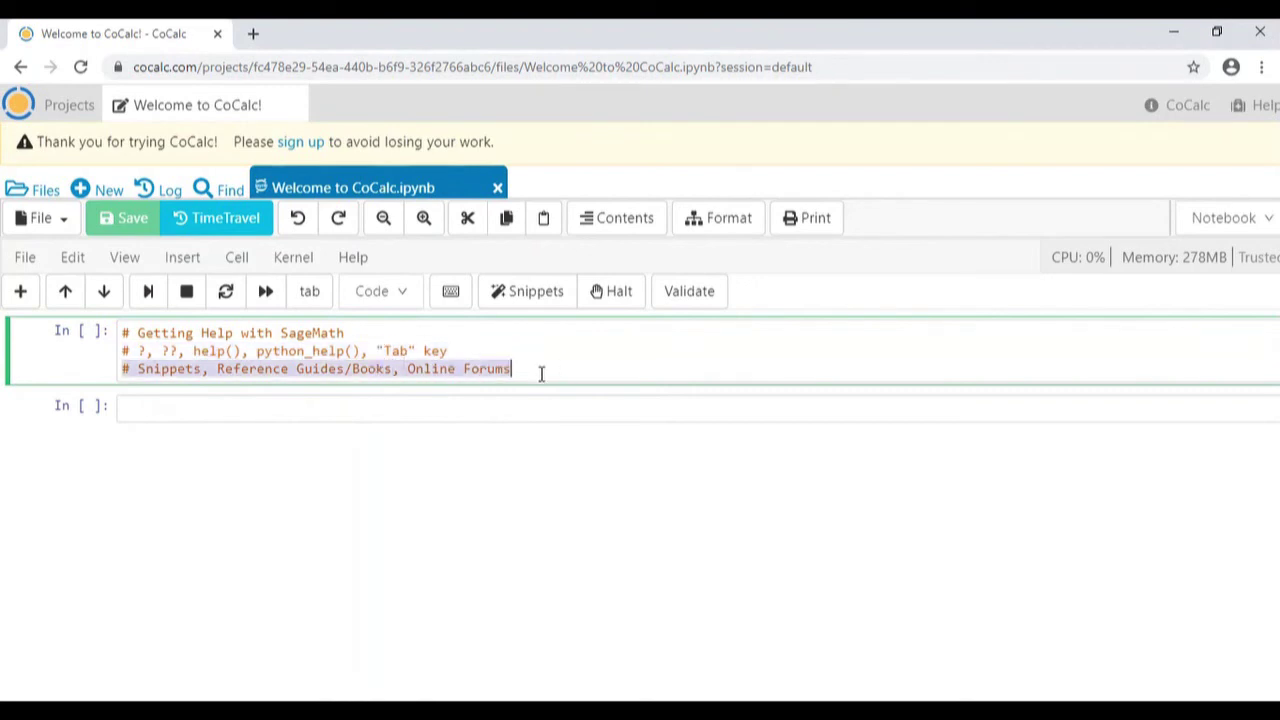
click(536, 373)
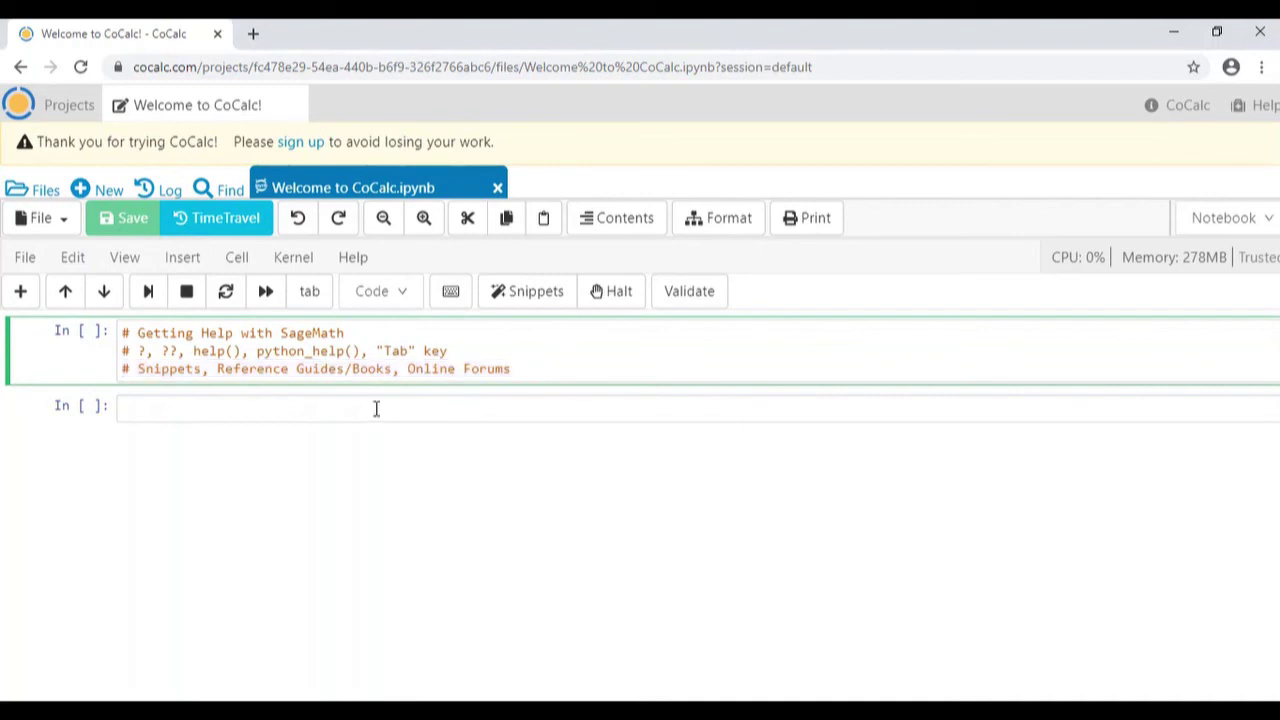
click(423, 424)
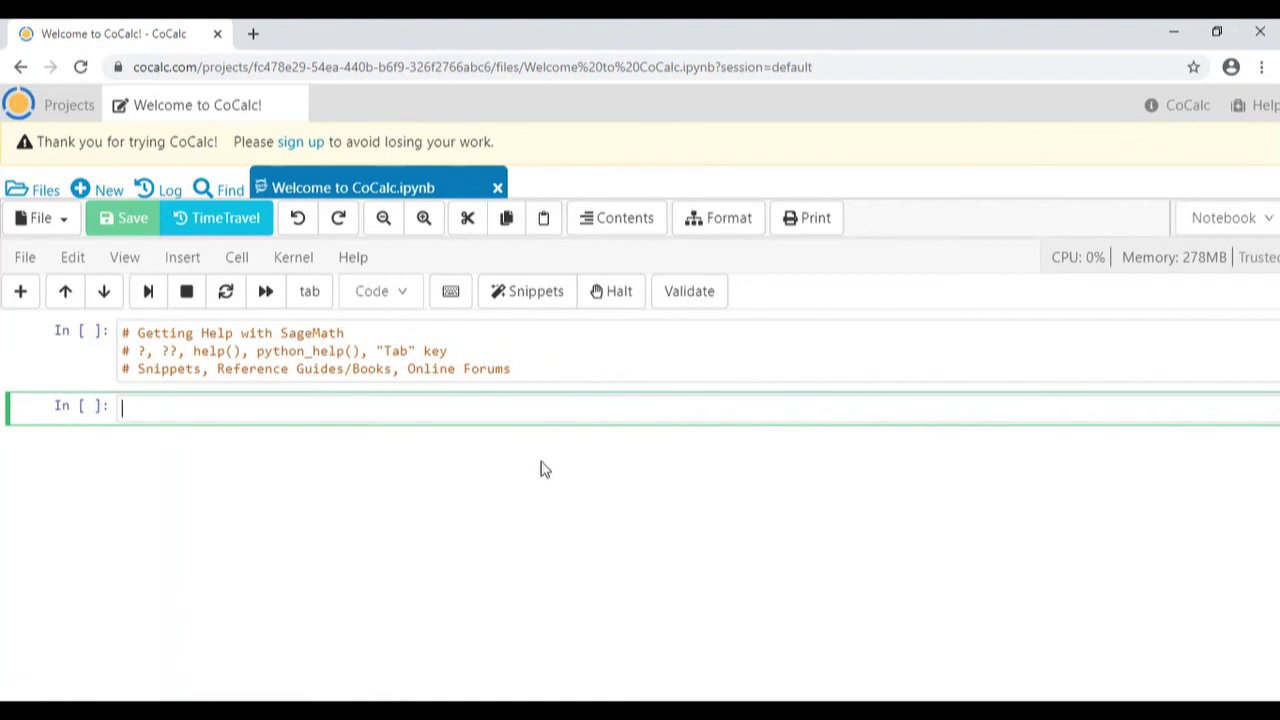
text(sphere())
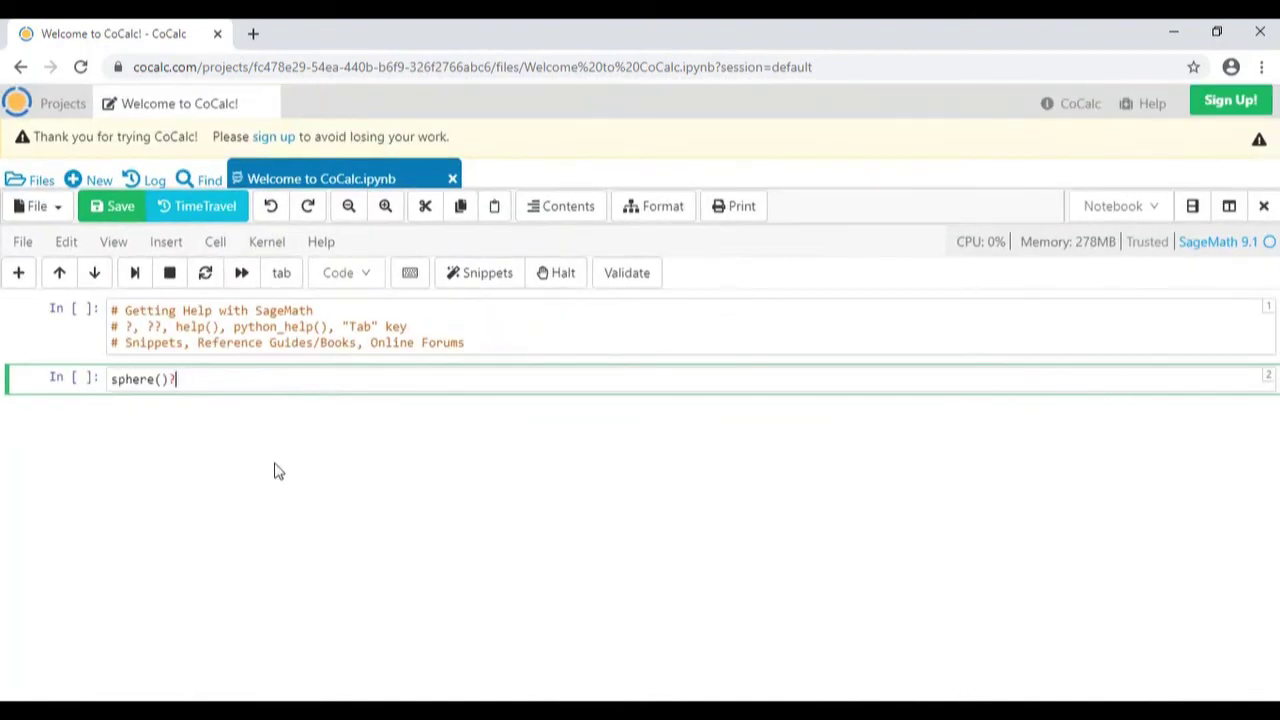
- Run sphere()? and enlarge the introspection pane to read the sphere documentation
key(shift+Return)
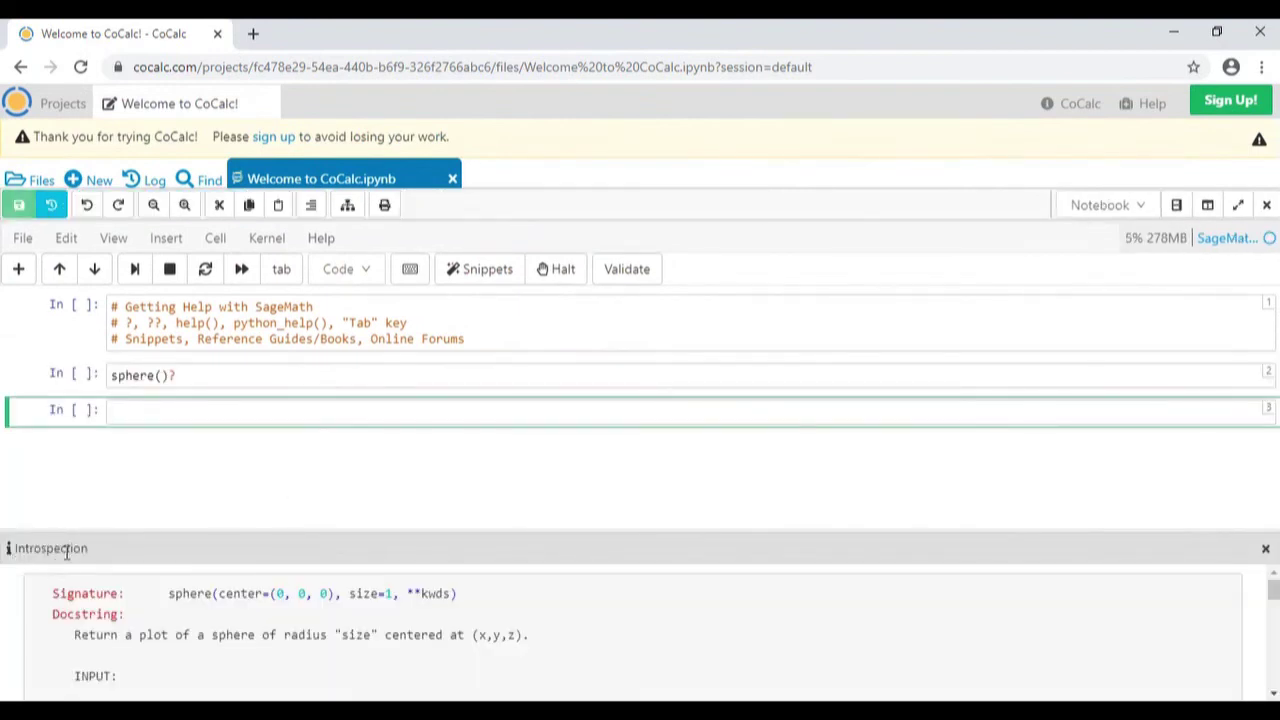
drag(703, 531, 726, 235)
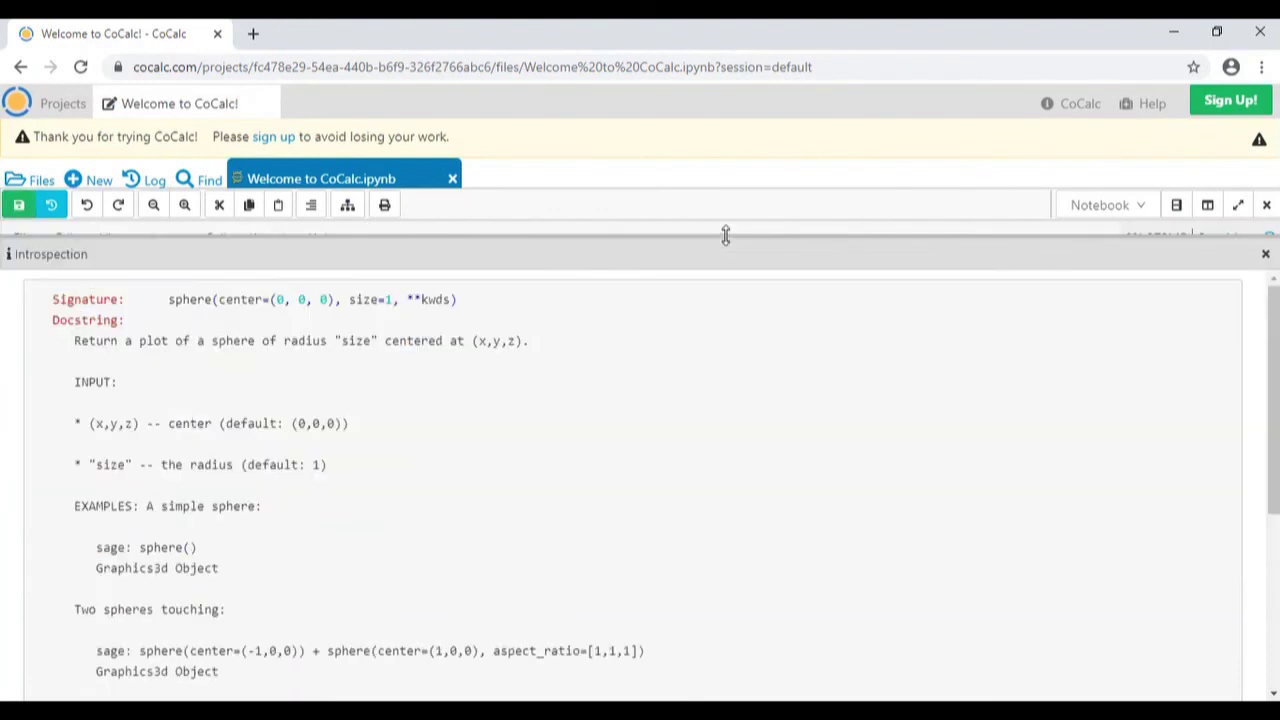
scroll(486, 506, down, 2)
scroll(486, 506, down, 2)
scroll(488, 506, down, 1)
scroll(660, 491, down, 1)
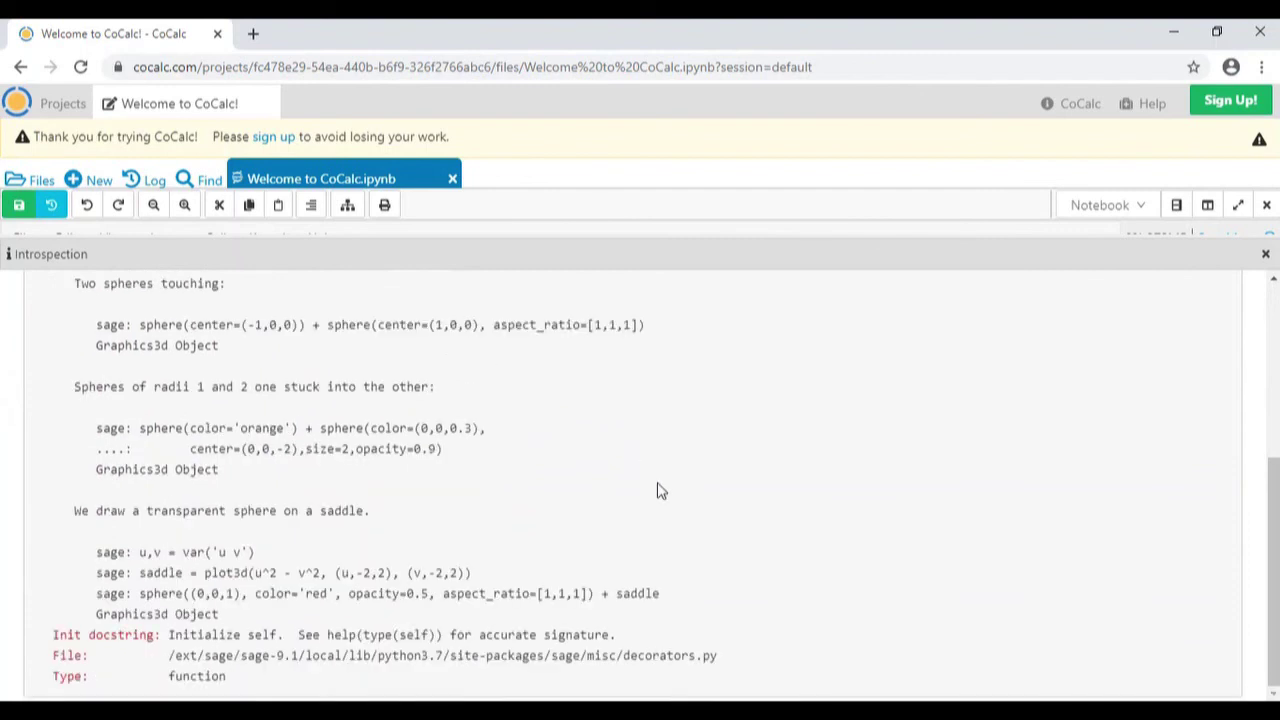
scroll(660, 491, up, 5)
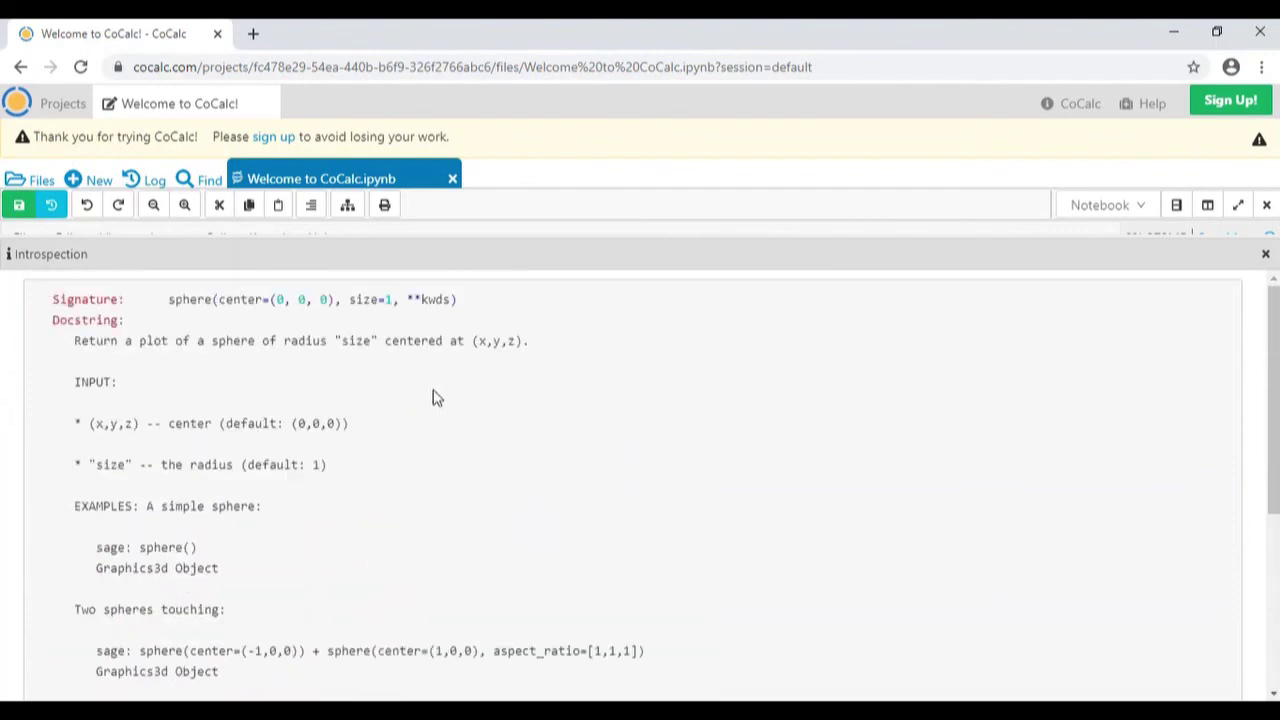
- Select the 'Two spheres touching' example code in the sphere docstring
drag(219, 299, 448, 298)
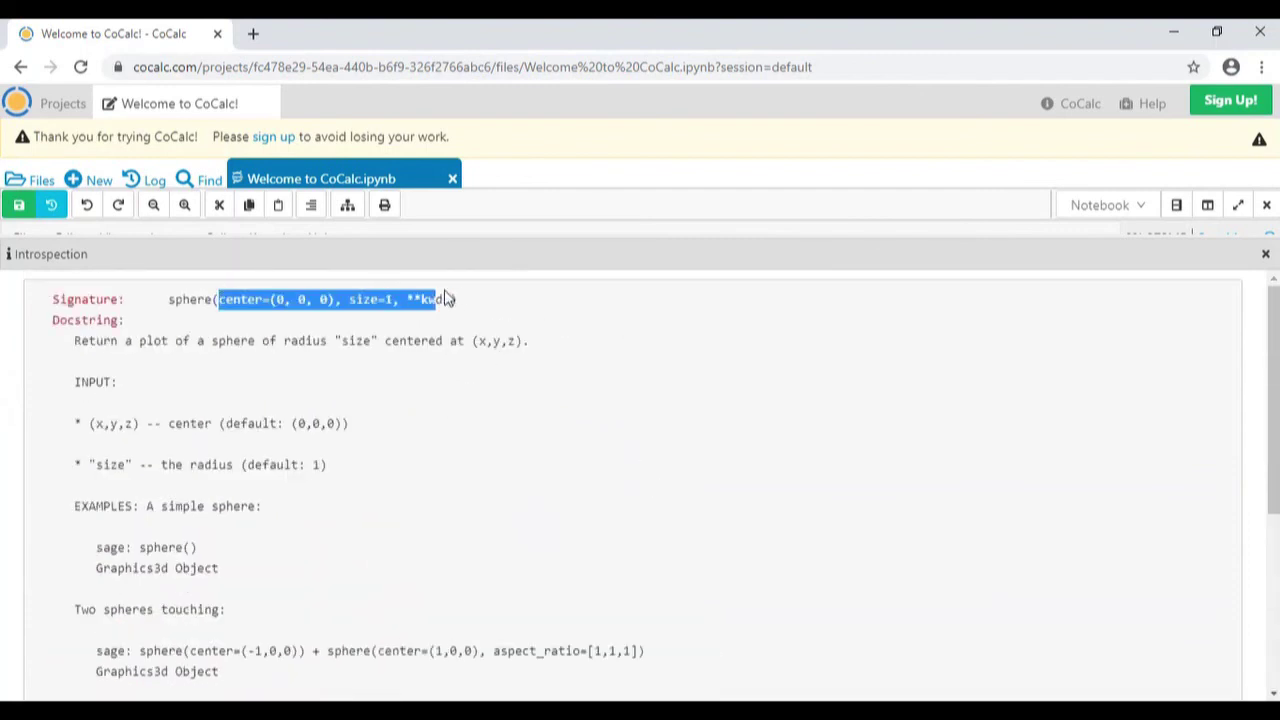
click(405, 362)
scroll(240, 464, down, 1)
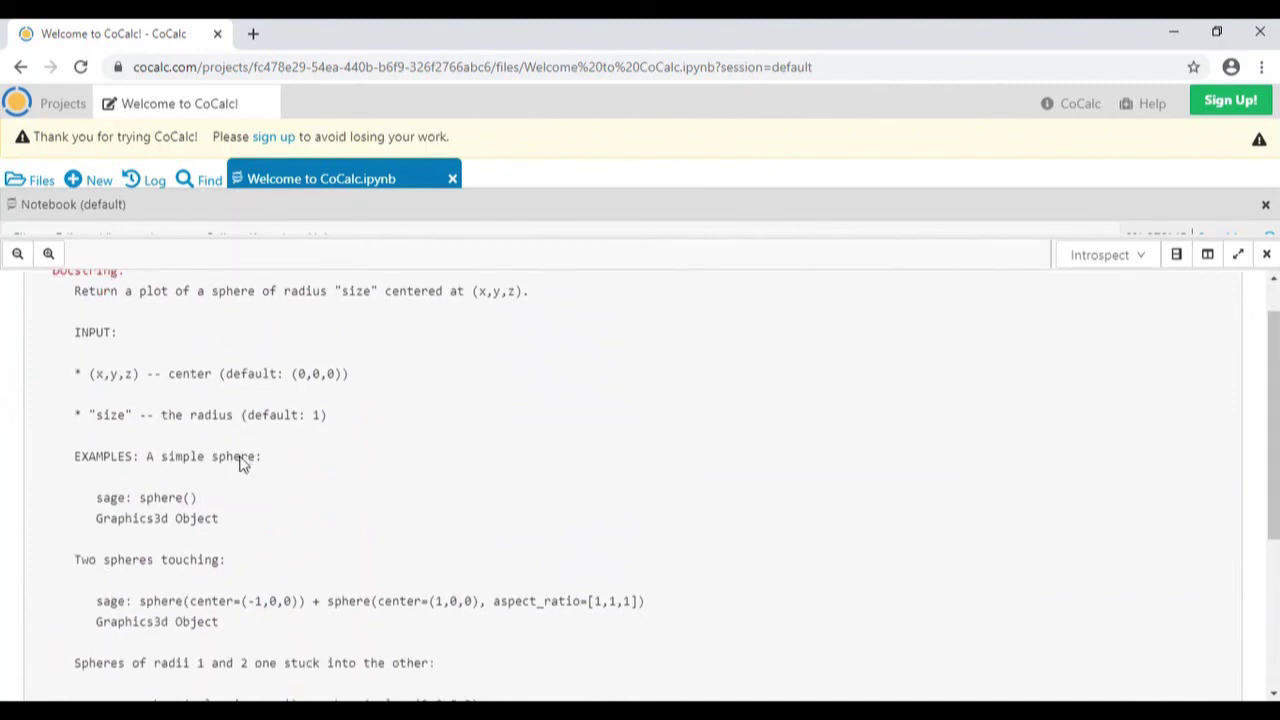
scroll(243, 457, down, 1)
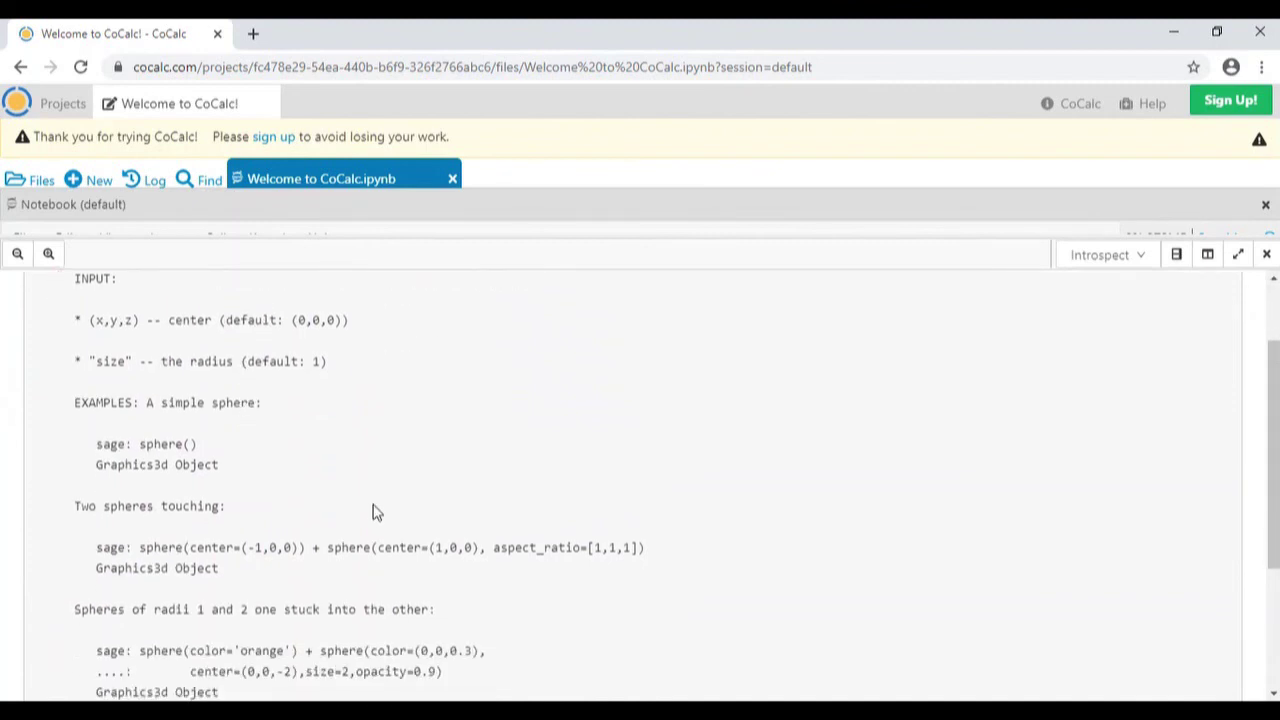
scroll(376, 511, down, 1)
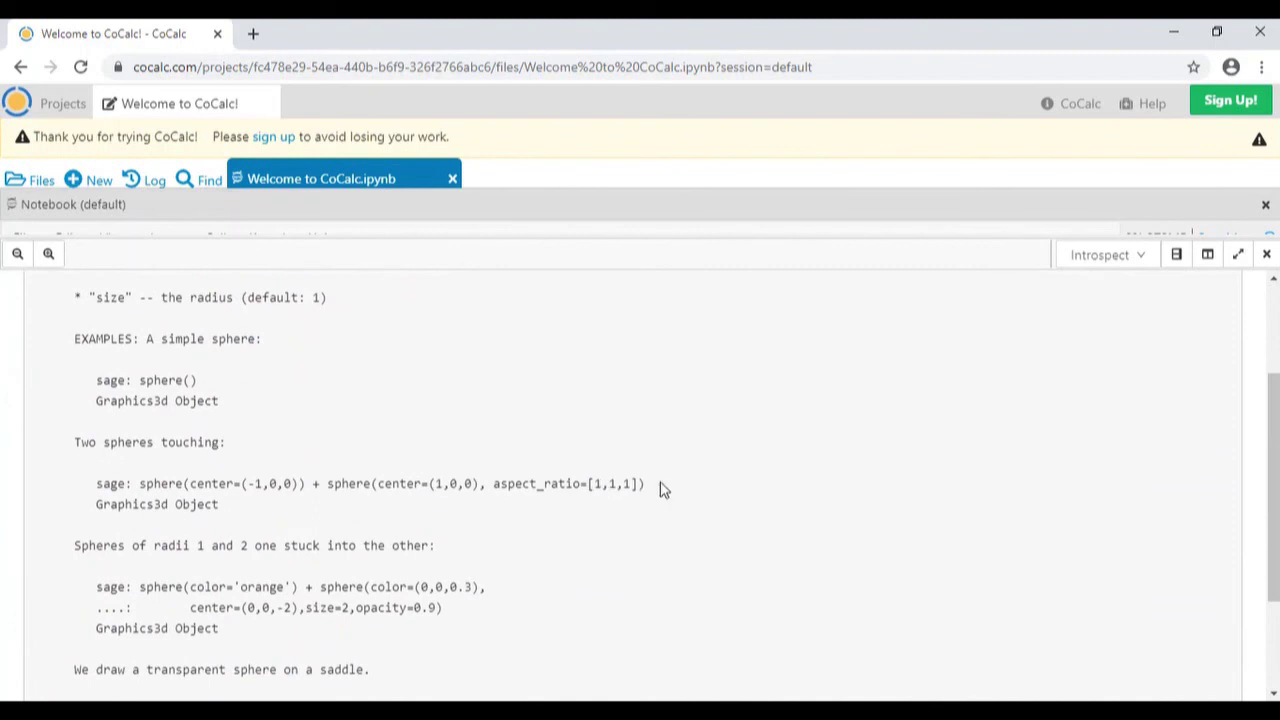
drag(645, 486, 140, 490)
key(ctrl+c)
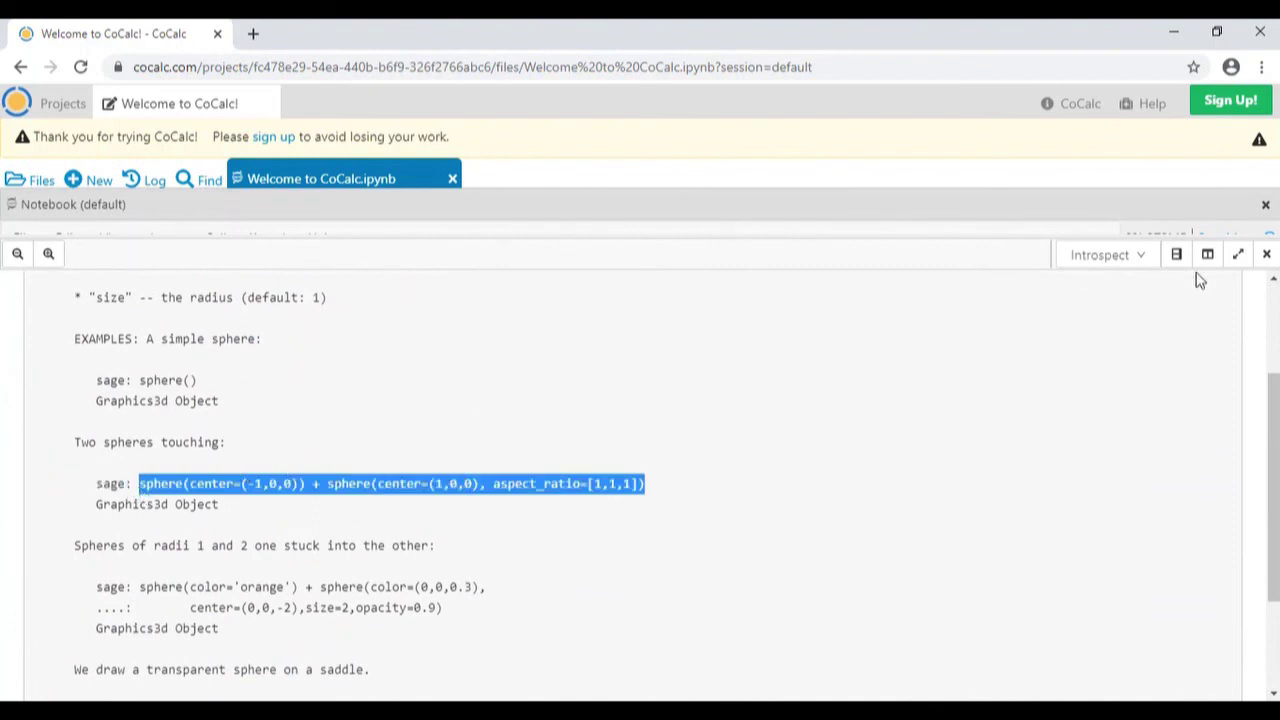
- Paste the two-spheres example over sphere()? in cell 2 and run it
click(1268, 256)
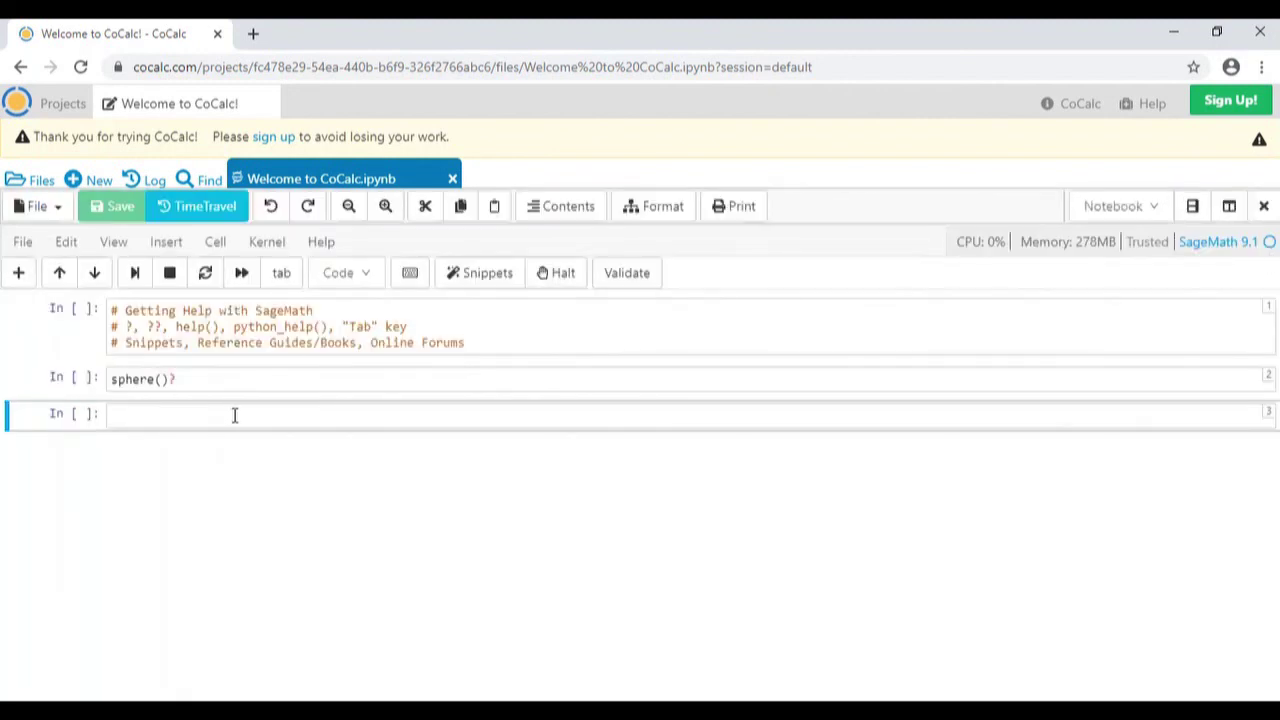
drag(208, 378, 40, 383)
key(ctrl+v)
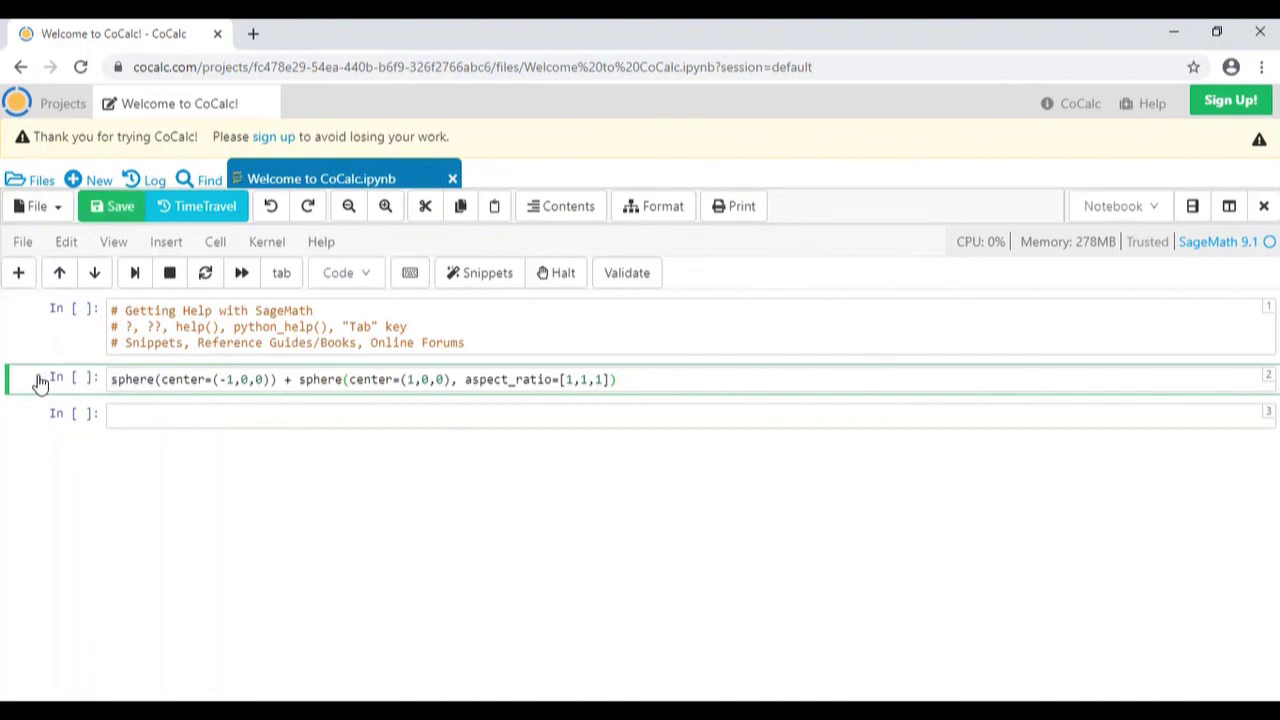
key(shift+Return)
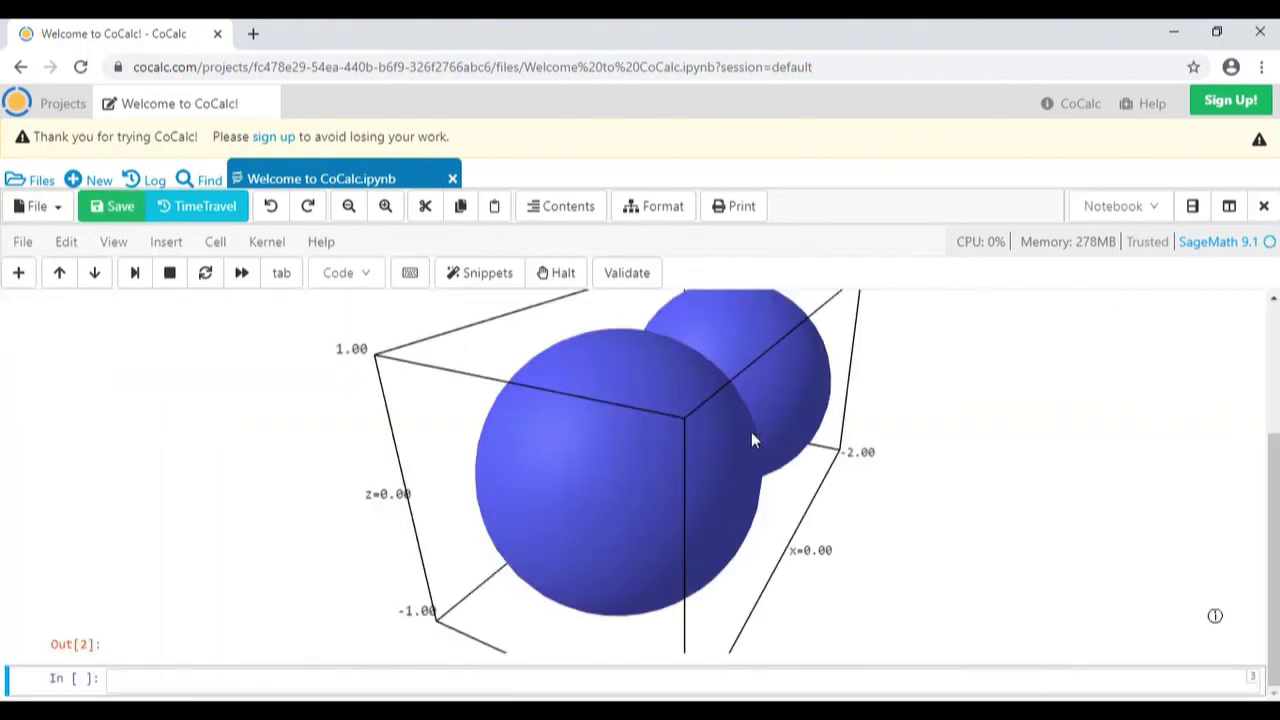
- Rotate and zoom the two-spheres 3D plot, then select the example code line
scroll(751, 440, up, 1)
mouse_move(751, 440)
mouse_down()
mouse_move(780, 551)
mouse_move(609, 491)
mouse_move(871, 520)
mouse_move(677, 534)
mouse_move(640, 443)
mouse_move(817, 458)
mouse_move(791, 523)
mouse_move(734, 500)
mouse_move(810, 503)
mouse_move(646, 494)
mouse_move(585, 440)
mouse_move(810, 520)
mouse_move(1022, 431)
mouse_up()
scroll(810, 503, up, 3)
scroll(810, 503, down, 5)
scroll(810, 503, down, 2)
scroll(810, 503, down, 2)
drag(1271, 478, 1262, 385)
click(725, 383)
drag(725, 383, 62, 368)
- Replace the example code with sphere? and run it from the Cell menu
key(BackSpace)
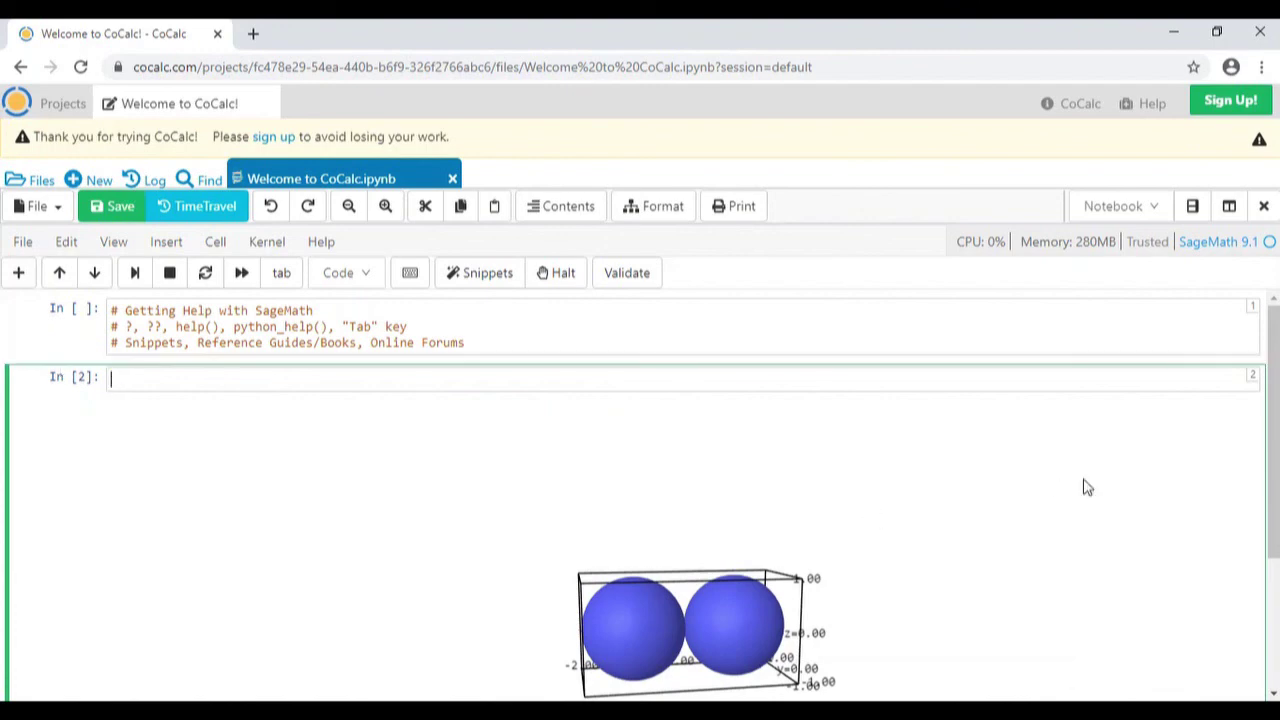
text(heres)
key(BackSpace)
click(218, 244)
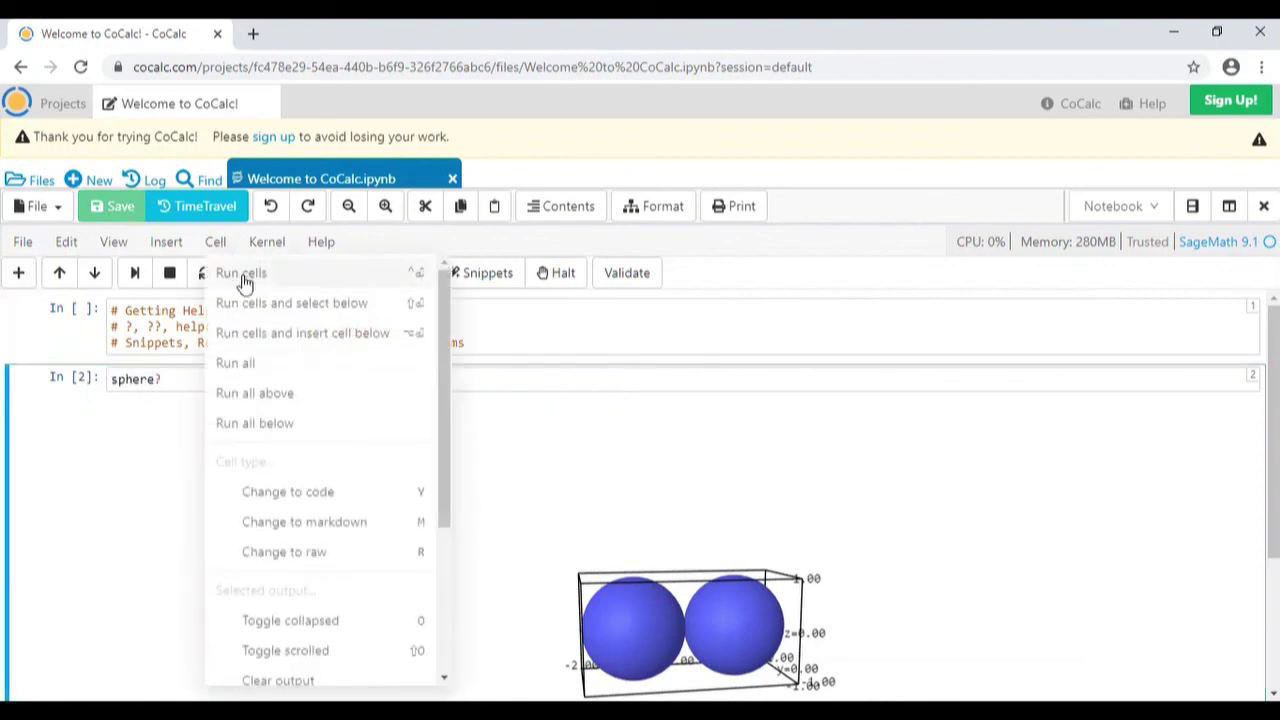
click(244, 283)
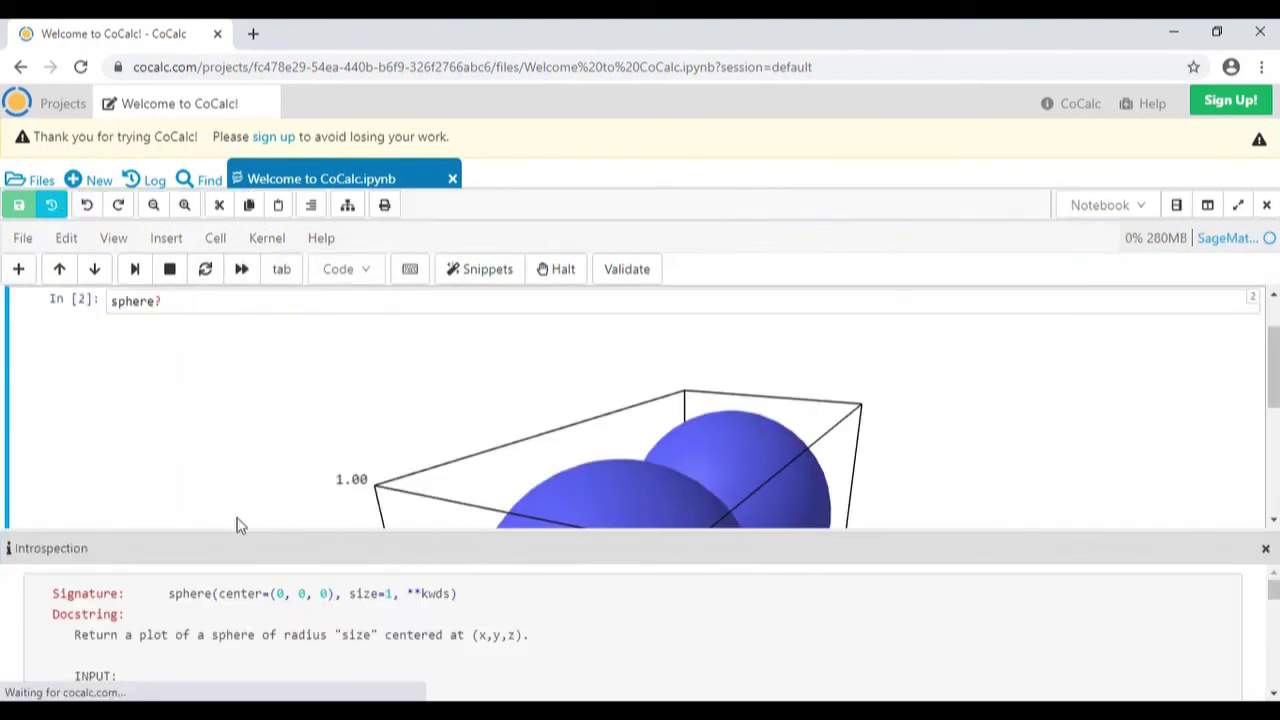
- Review and close the sphere documentation, returning the caret to the end of sphere?
scroll(564, 450, down, 1)
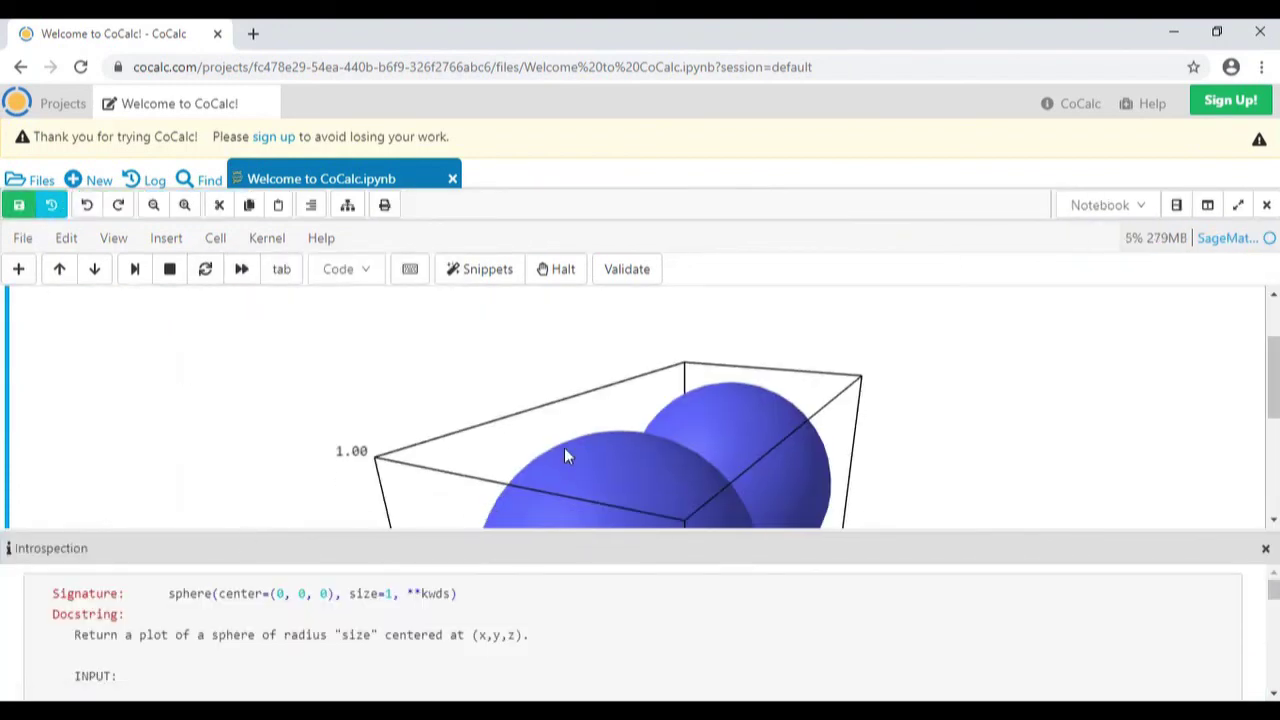
drag(566, 451, 463, 539)
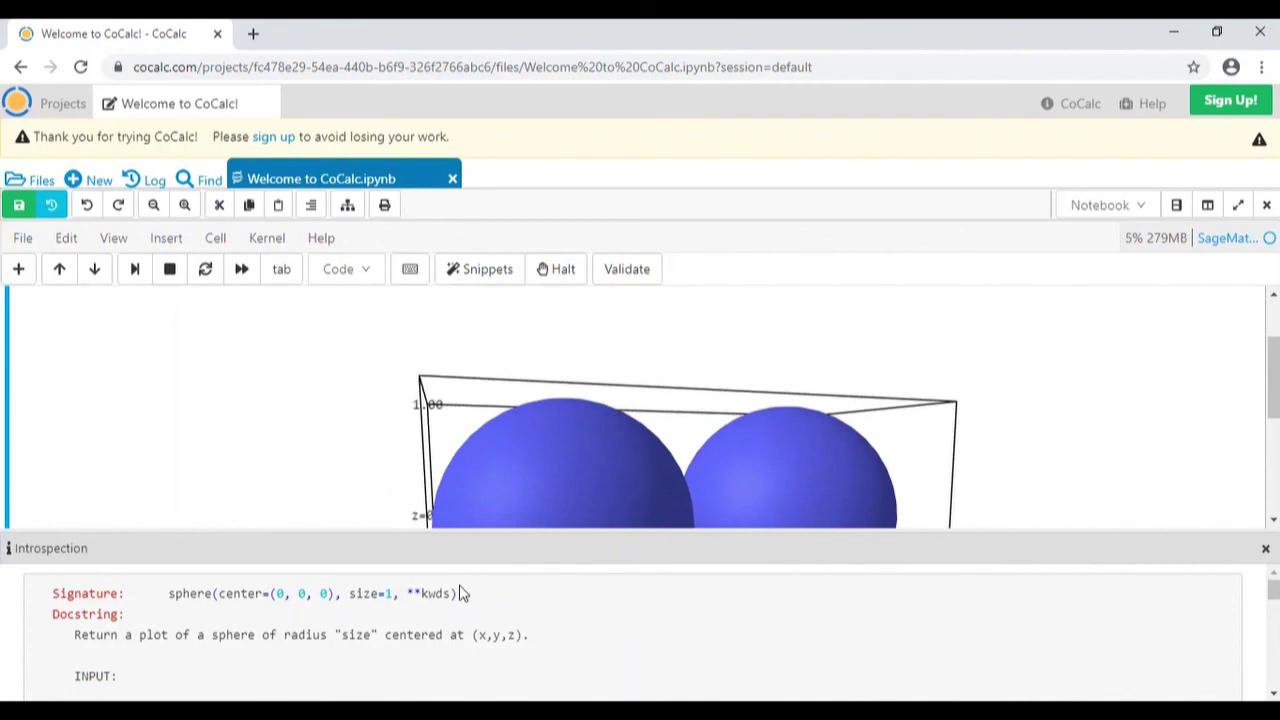
click(1265, 548)
drag(1270, 414, 1146, 309)
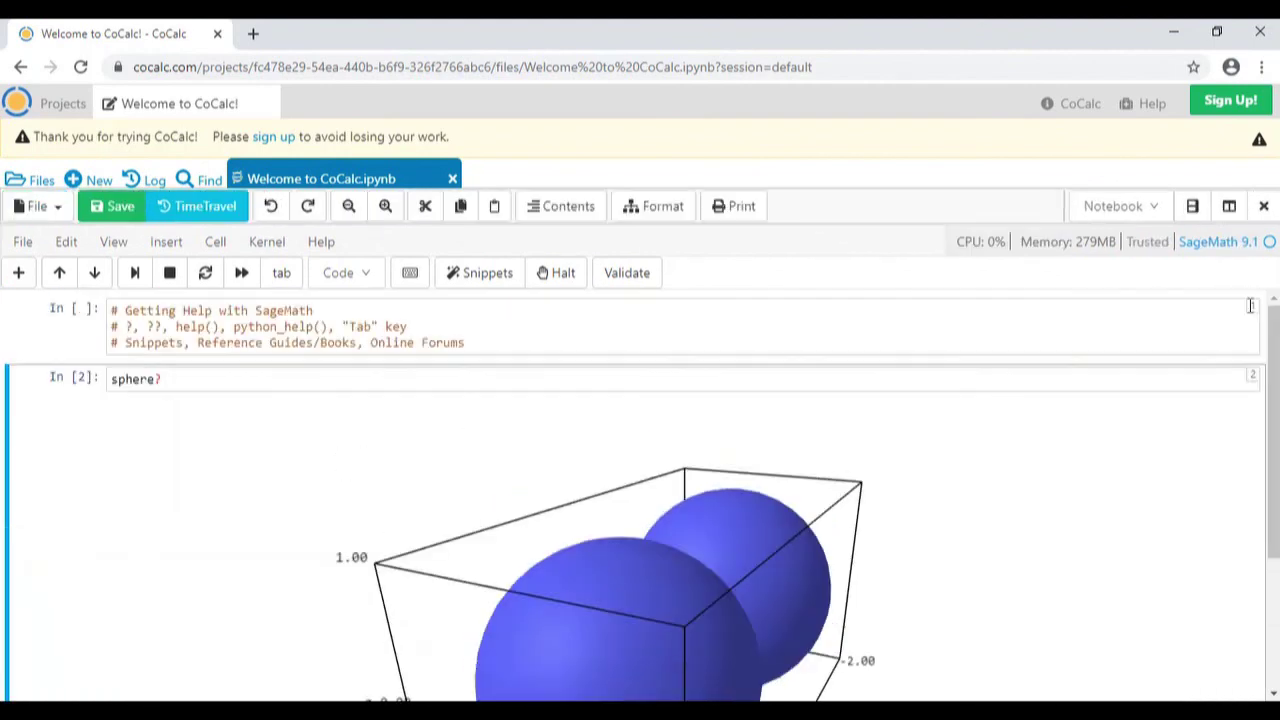
click(440, 383)
triple_click(191, 370)
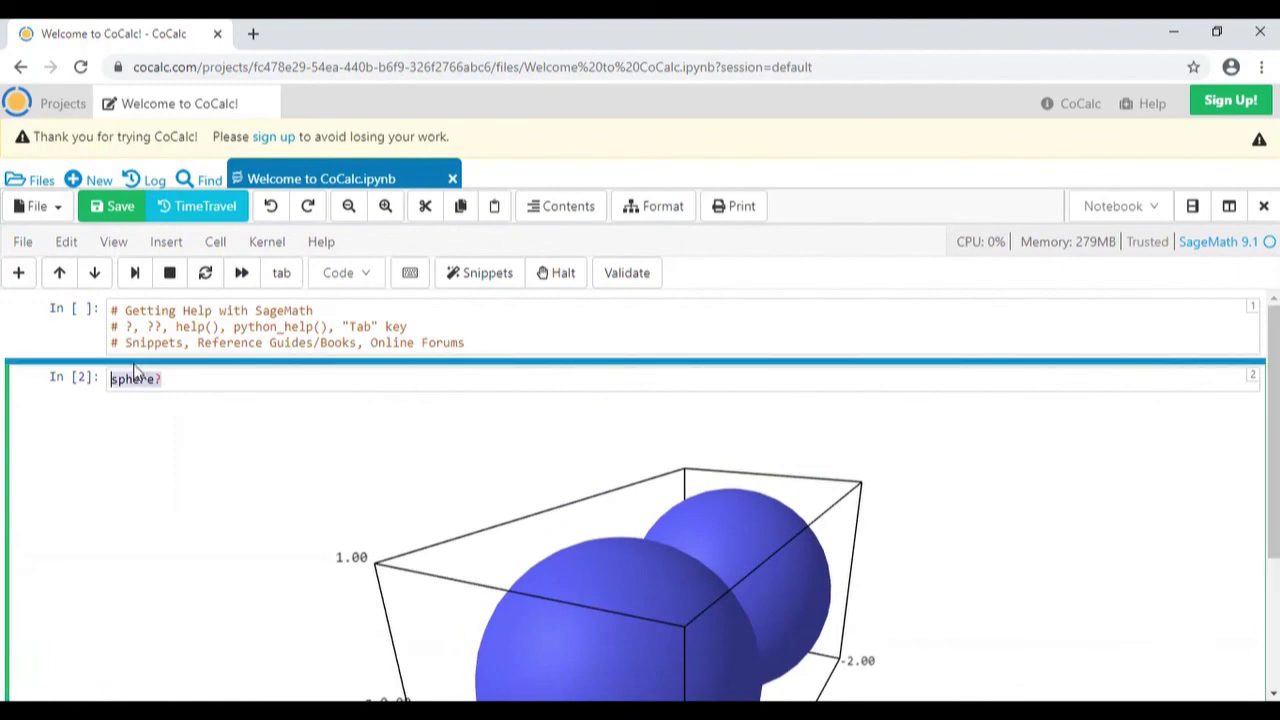
click(169, 380)
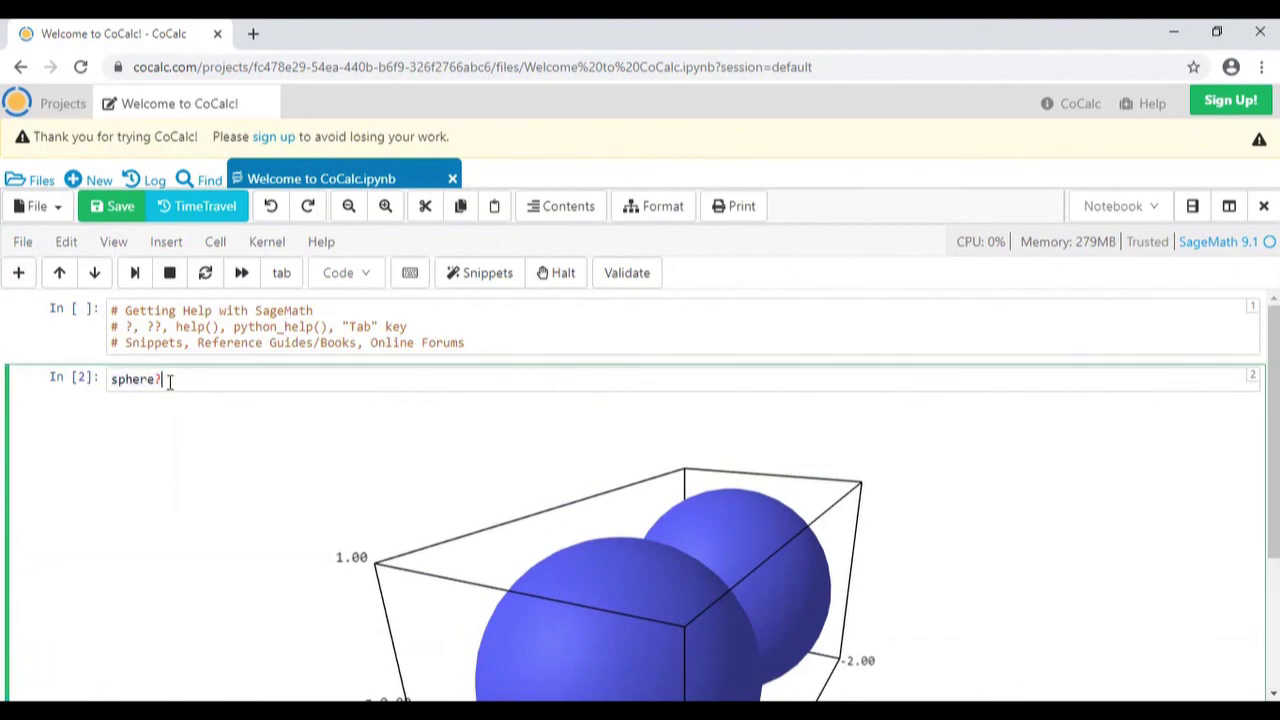
- Change the query to sphere??, run it, and enlarge the source panel
text(?)
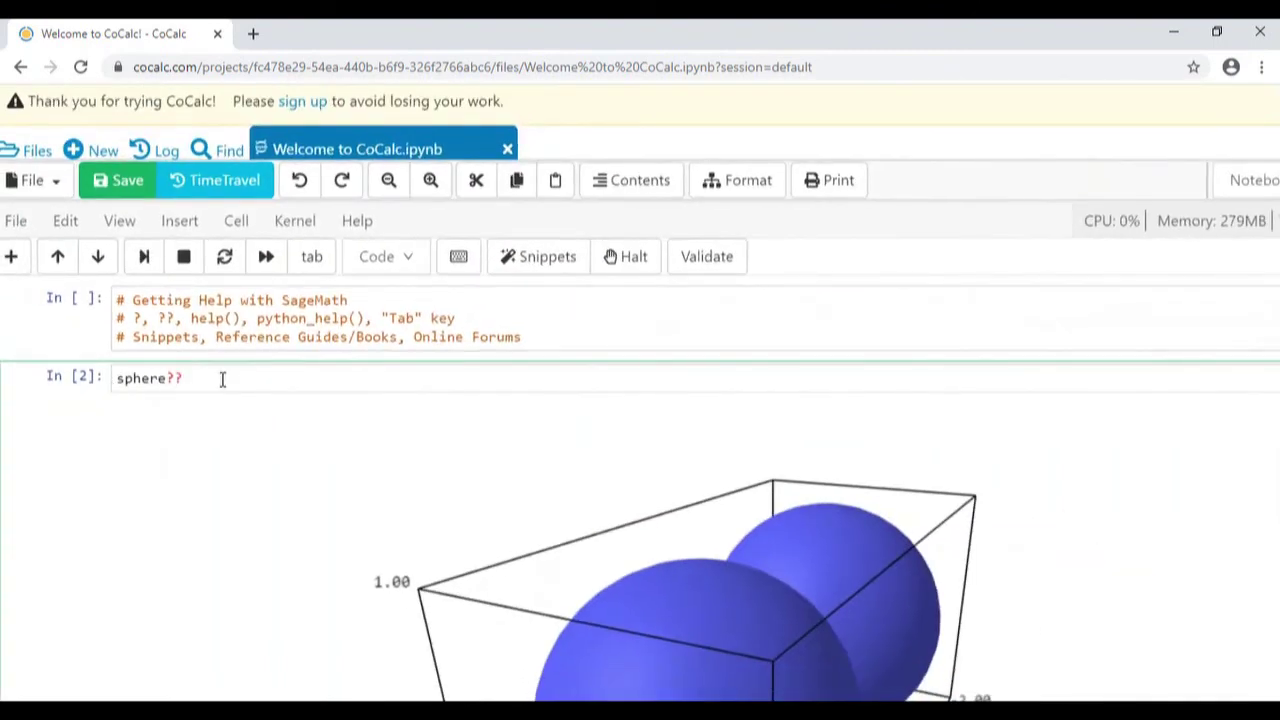
key(shift+Return)
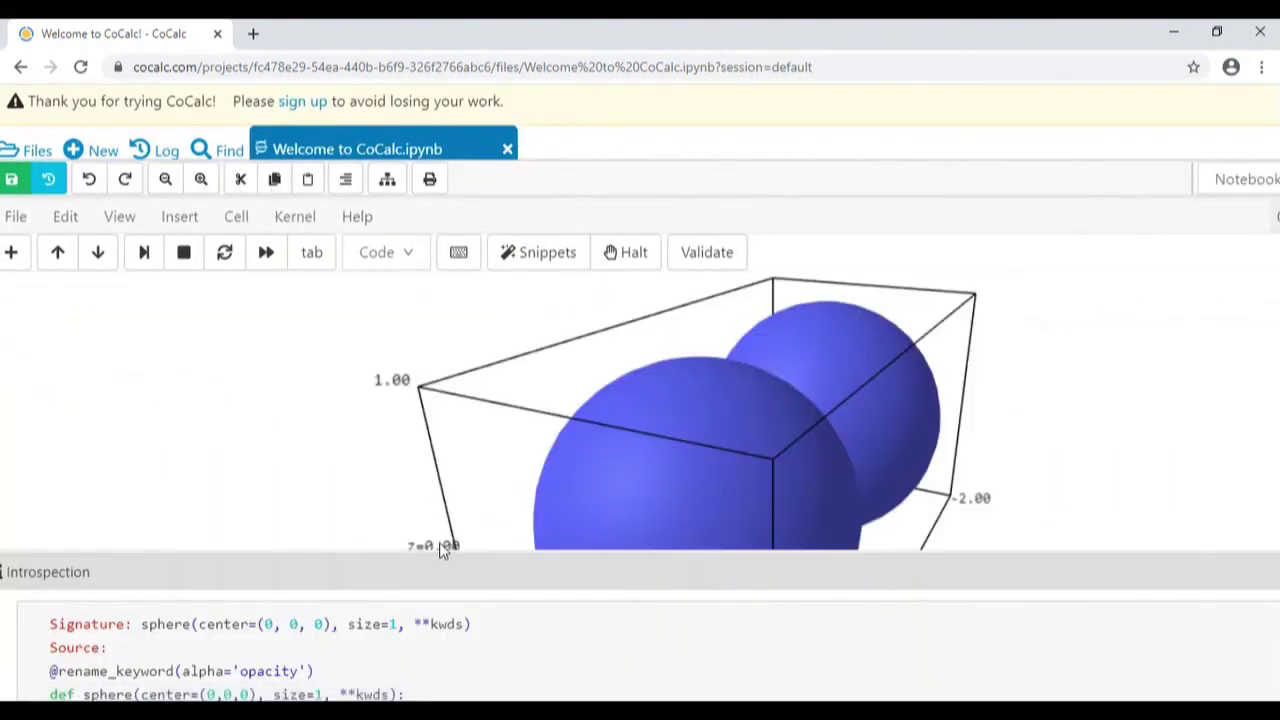
drag(439, 553, 395, 337)
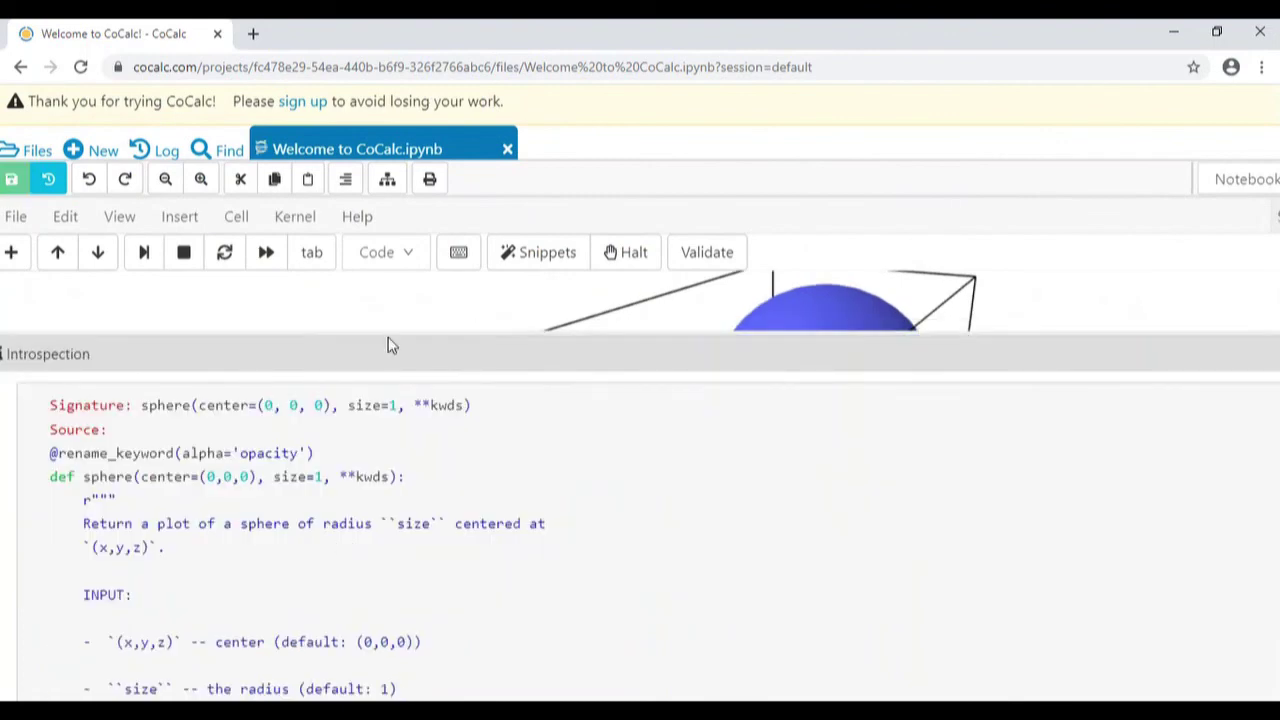
drag(390, 343, 434, 177)
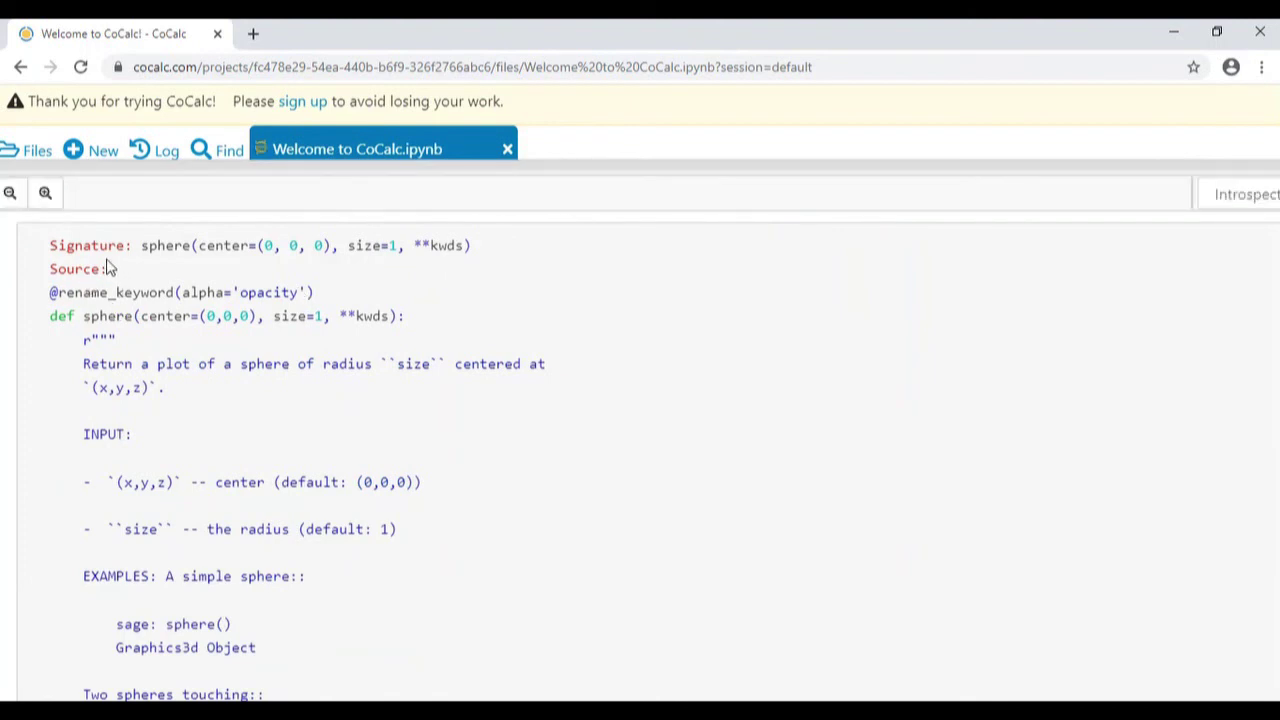
- Scroll through the sphere source code, then close the introspection panel
drag(118, 271, 310, 410)
click(310, 410)
scroll(531, 491, down, 2)
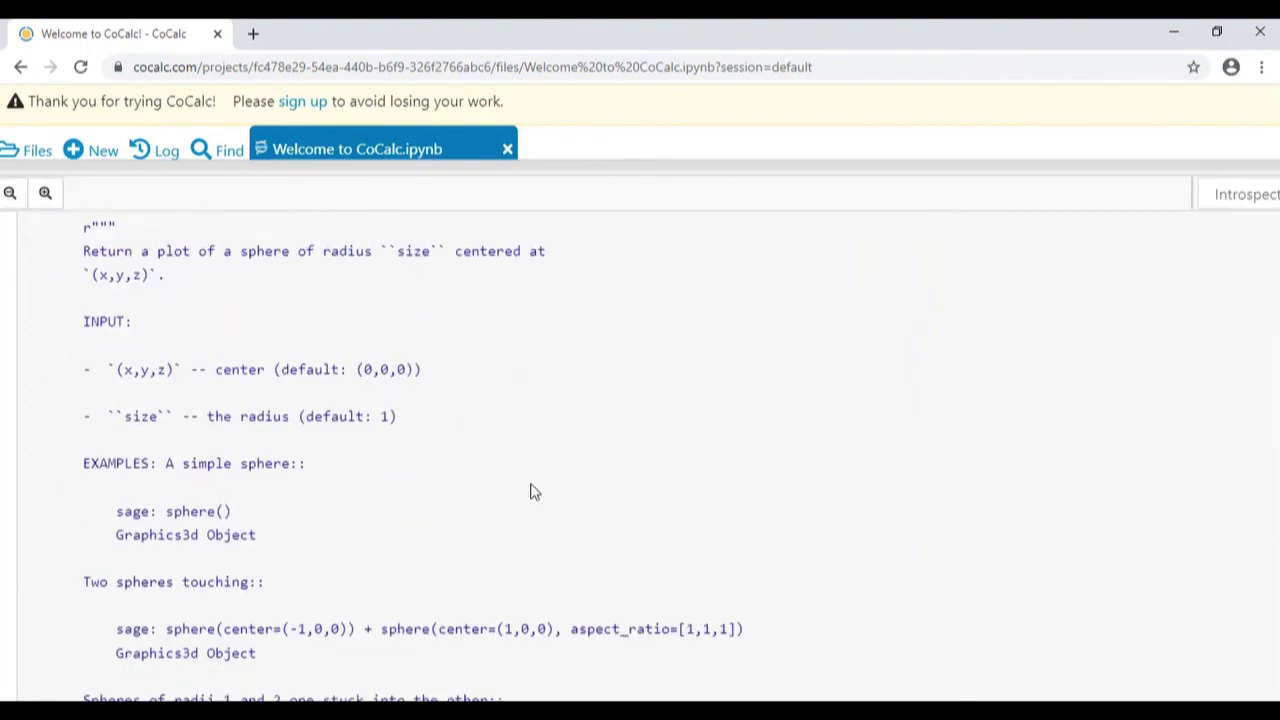
scroll(531, 491, down, 5)
scroll(531, 491, down, 4)
scroll(531, 491, up, 4)
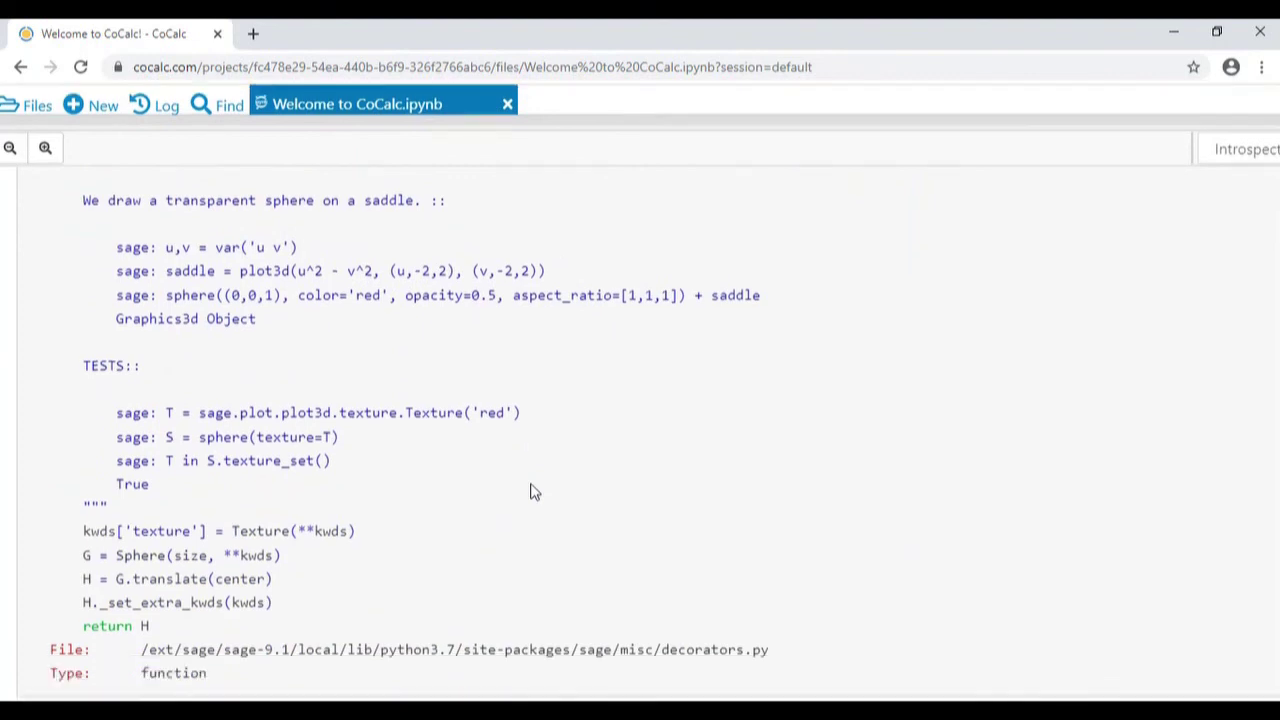
scroll(531, 491, up, 6)
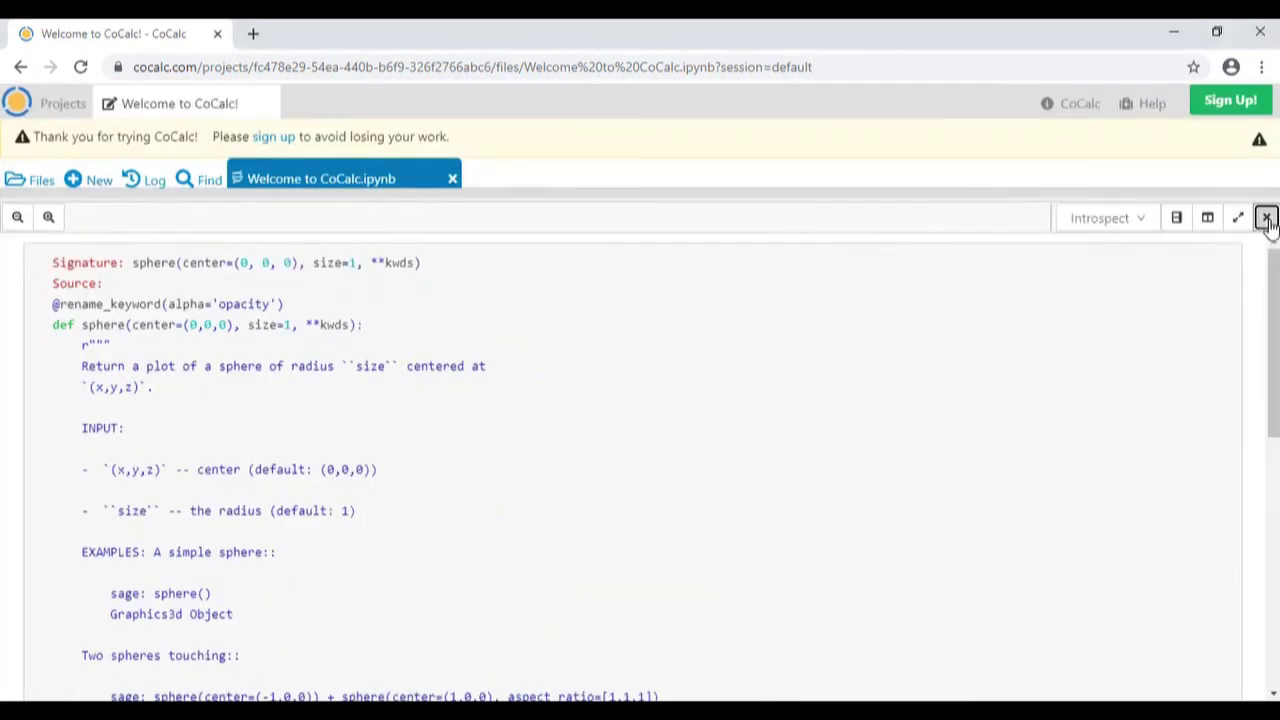
click(1266, 219)
- Replace sphere?? with help(sphere) and run it
drag(282, 379, 37, 400)
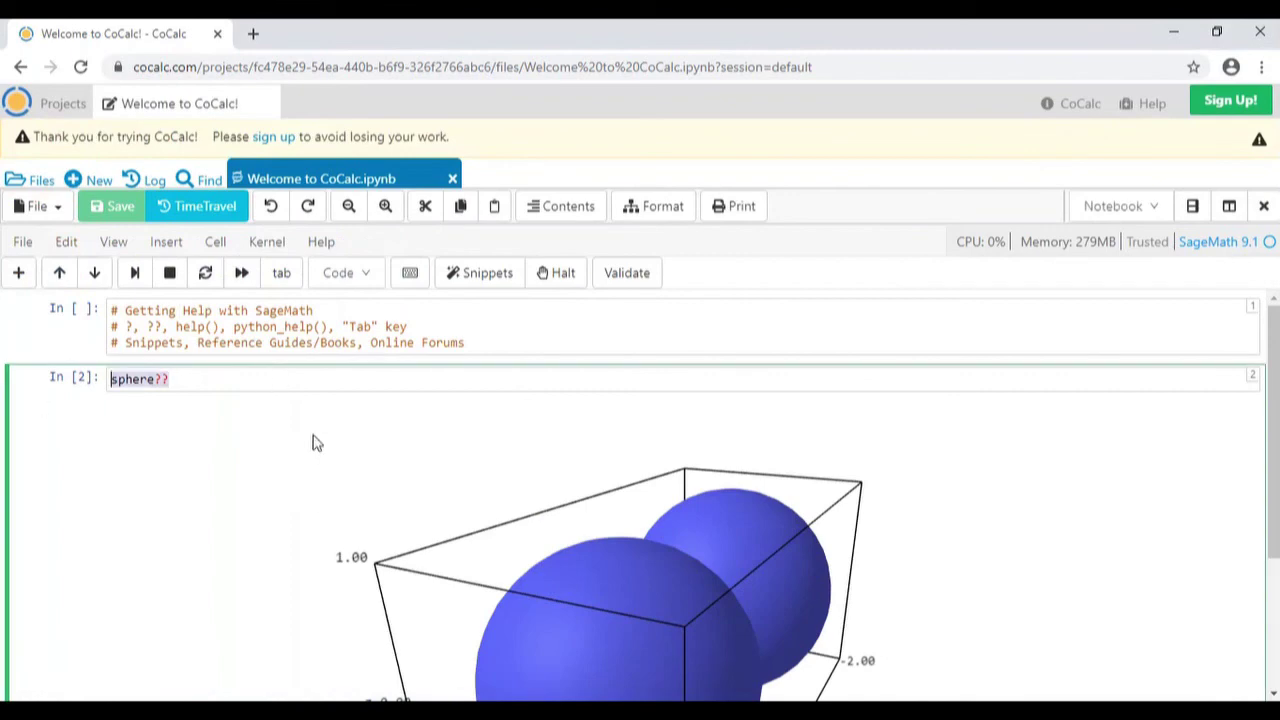
key(BackSpace)
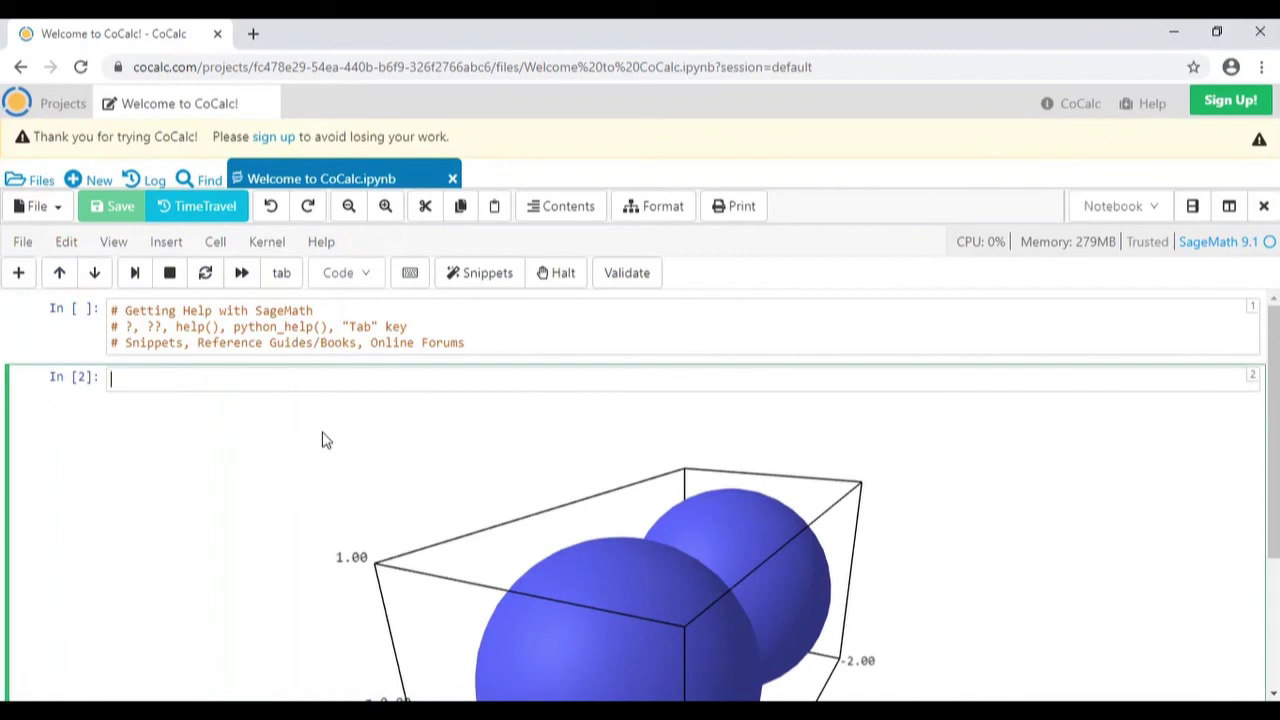
text(help()
click(175, 379)
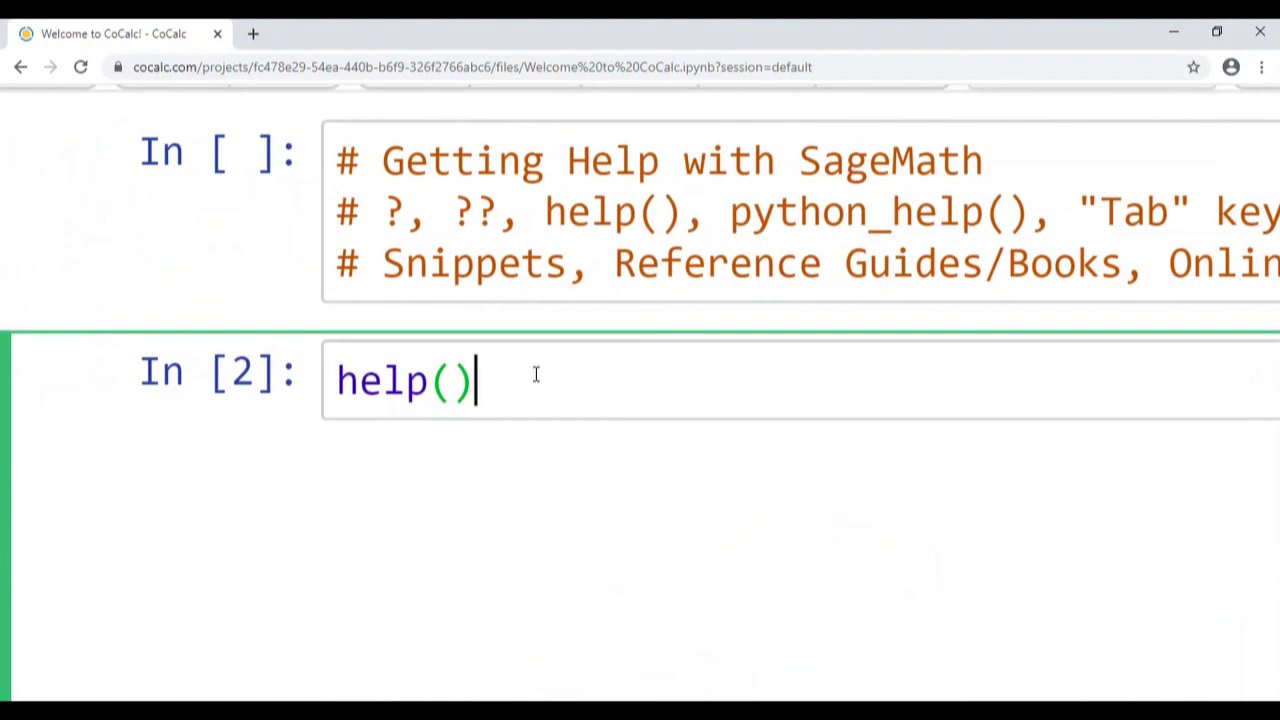
key(Left)
text(sphere)
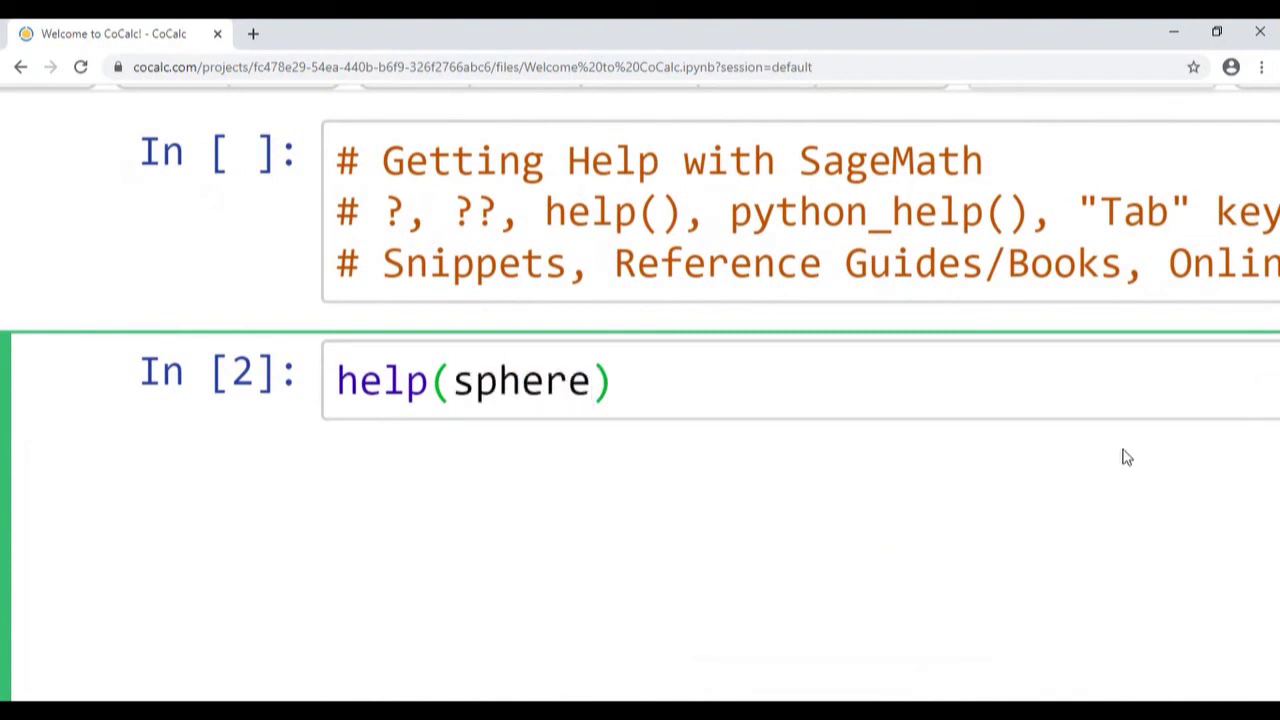
click(941, 385)
key(shift+Return)
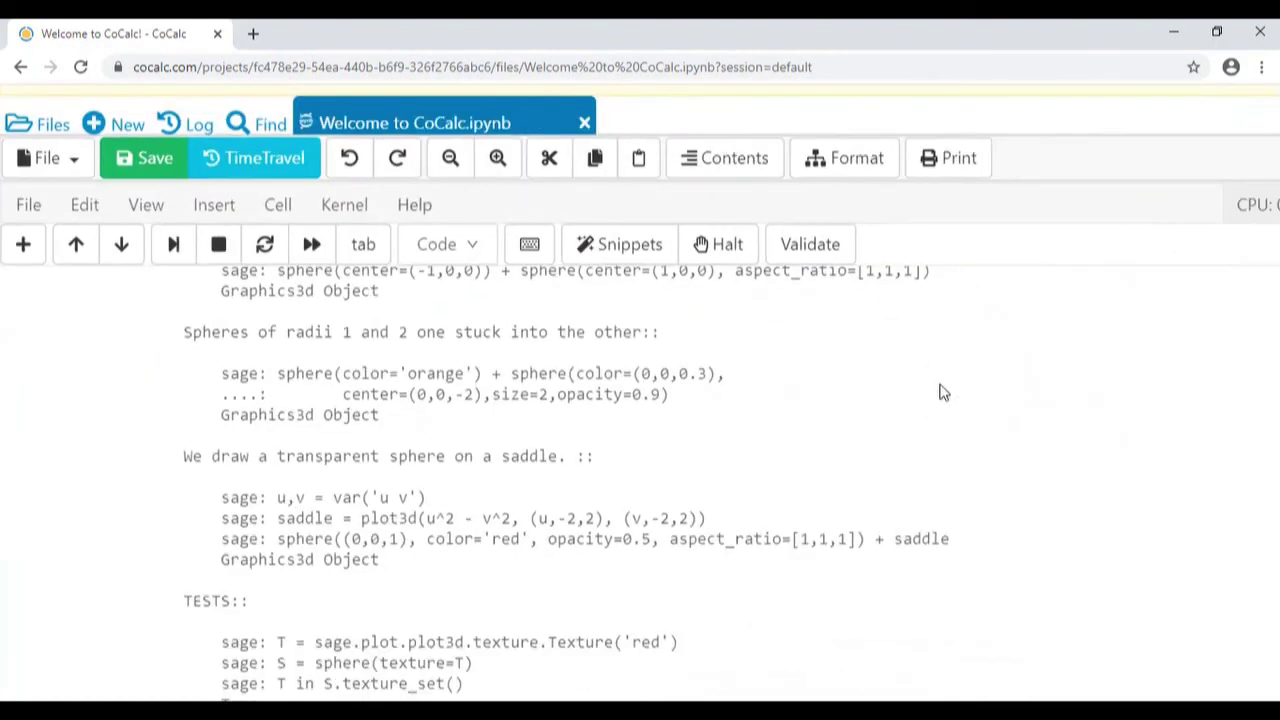
- Read through the help(sphere) output, then edit the input down to help()
scroll(438, 350, up, 10)
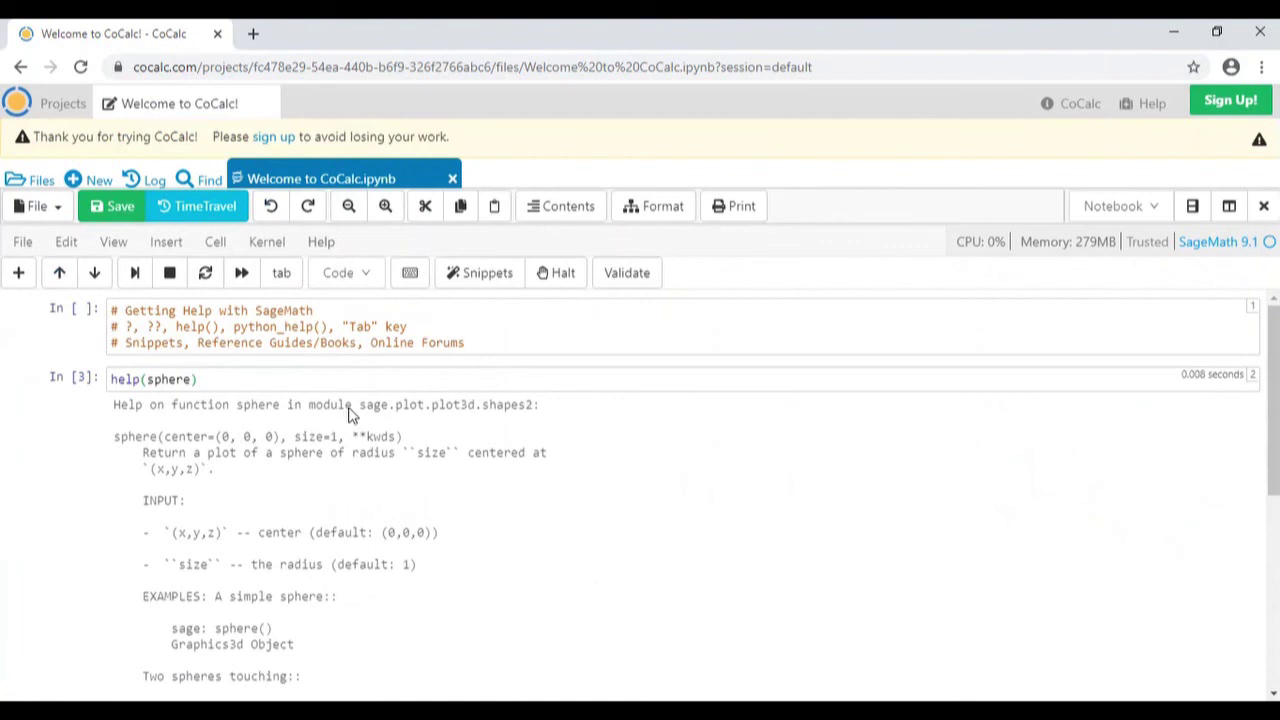
drag(189, 413, 300, 448)
click(300, 460)
scroll(378, 505, down, 1)
scroll(378, 505, down, 2)
scroll(378, 505, down, 1)
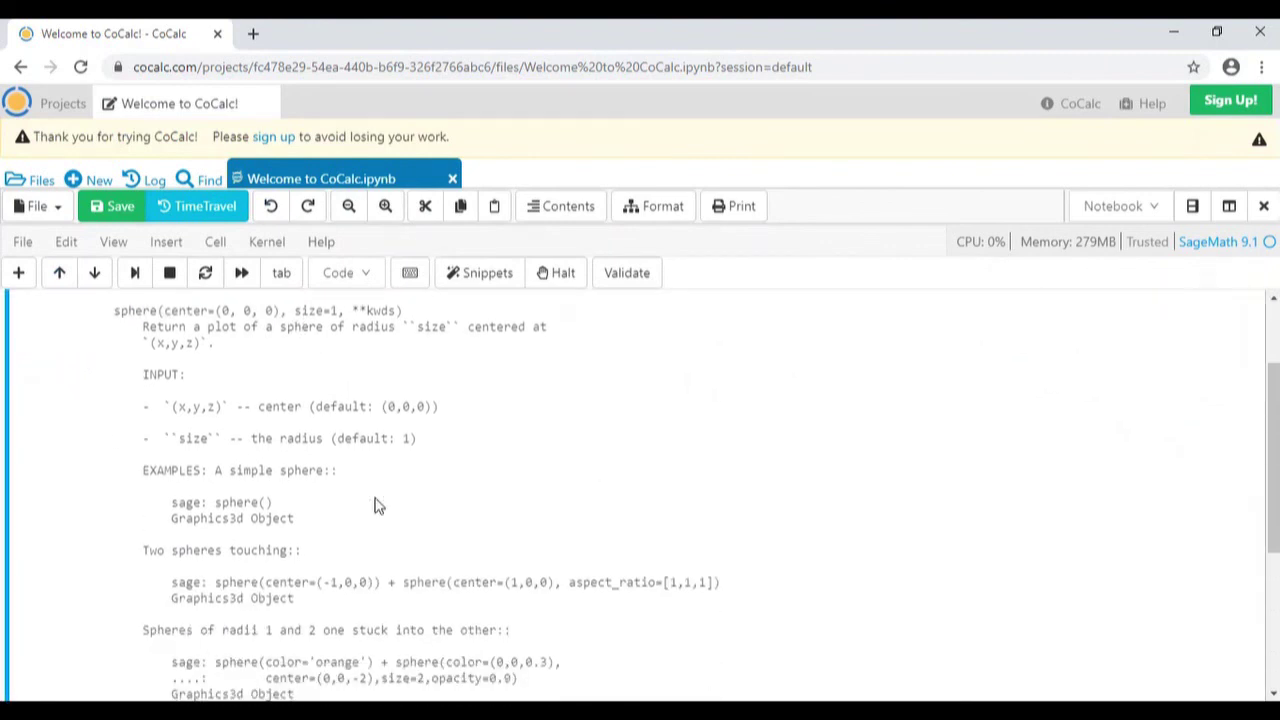
drag(145, 566, 370, 590)
click(643, 603)
scroll(677, 371, up, 3)
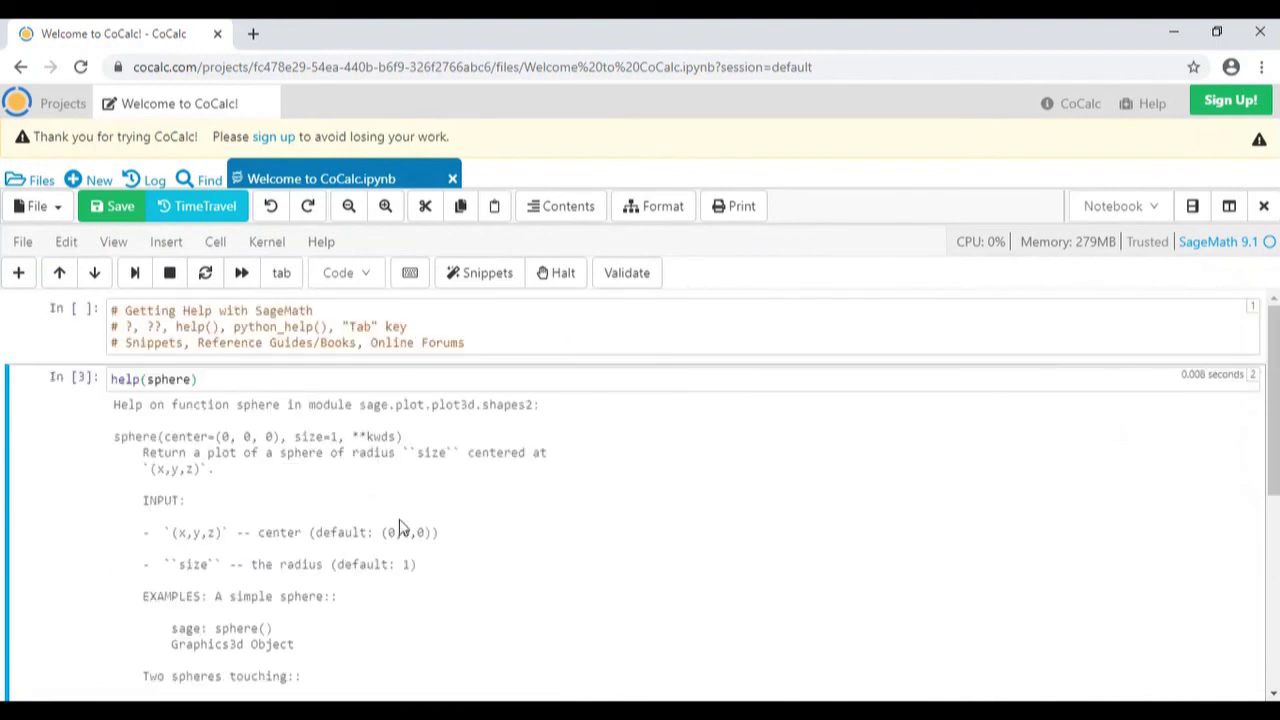
double_click(172, 380)
key(BackSpace)
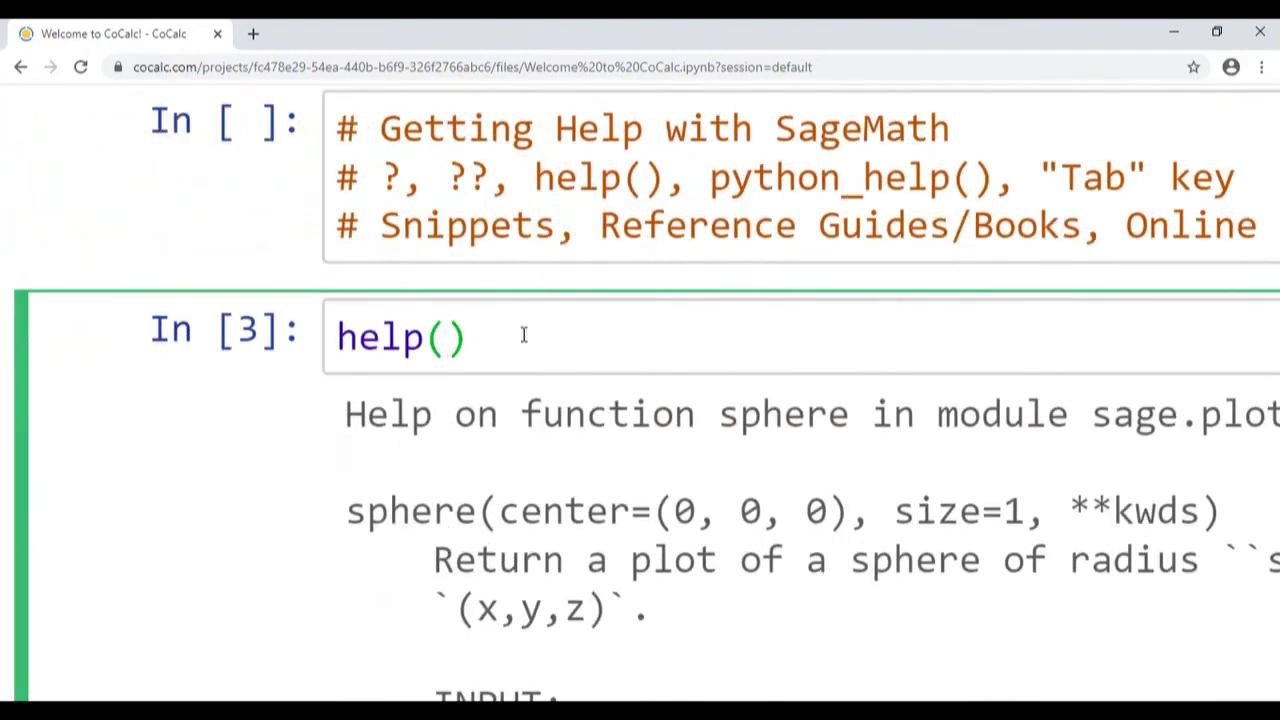
key(shift+Return)
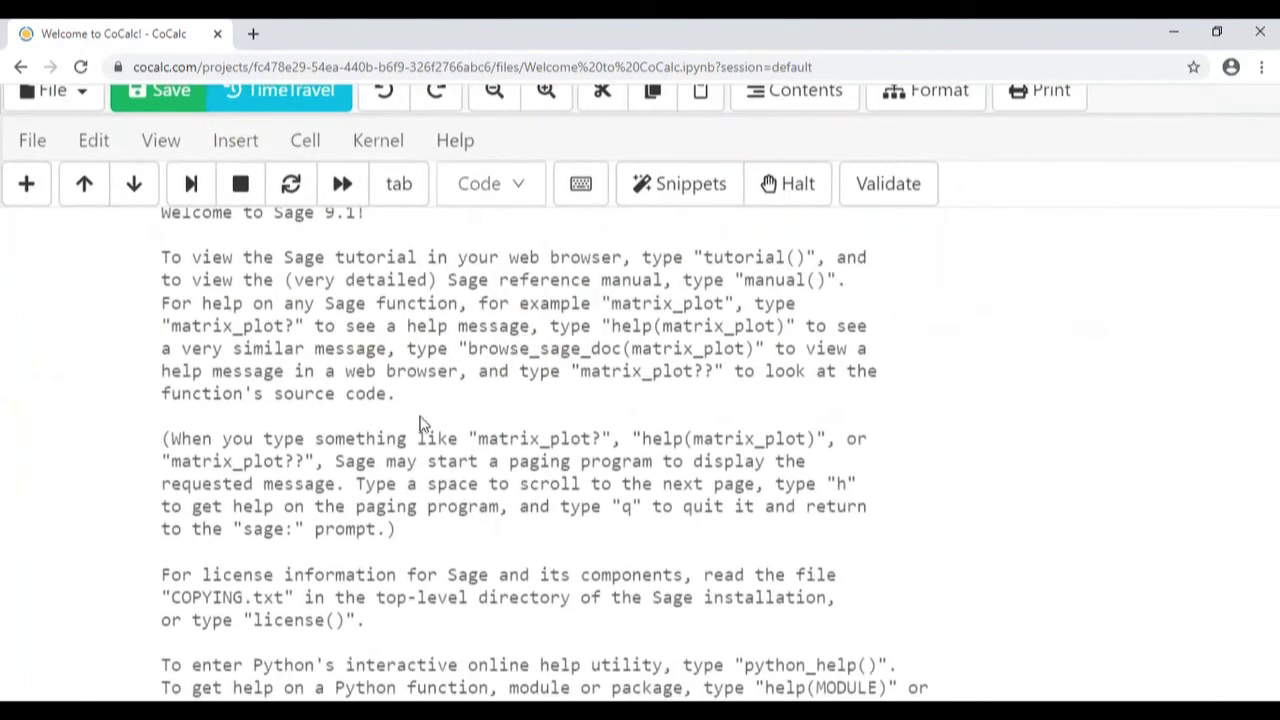
scroll(420, 423, up, 1)
click(614, 403)
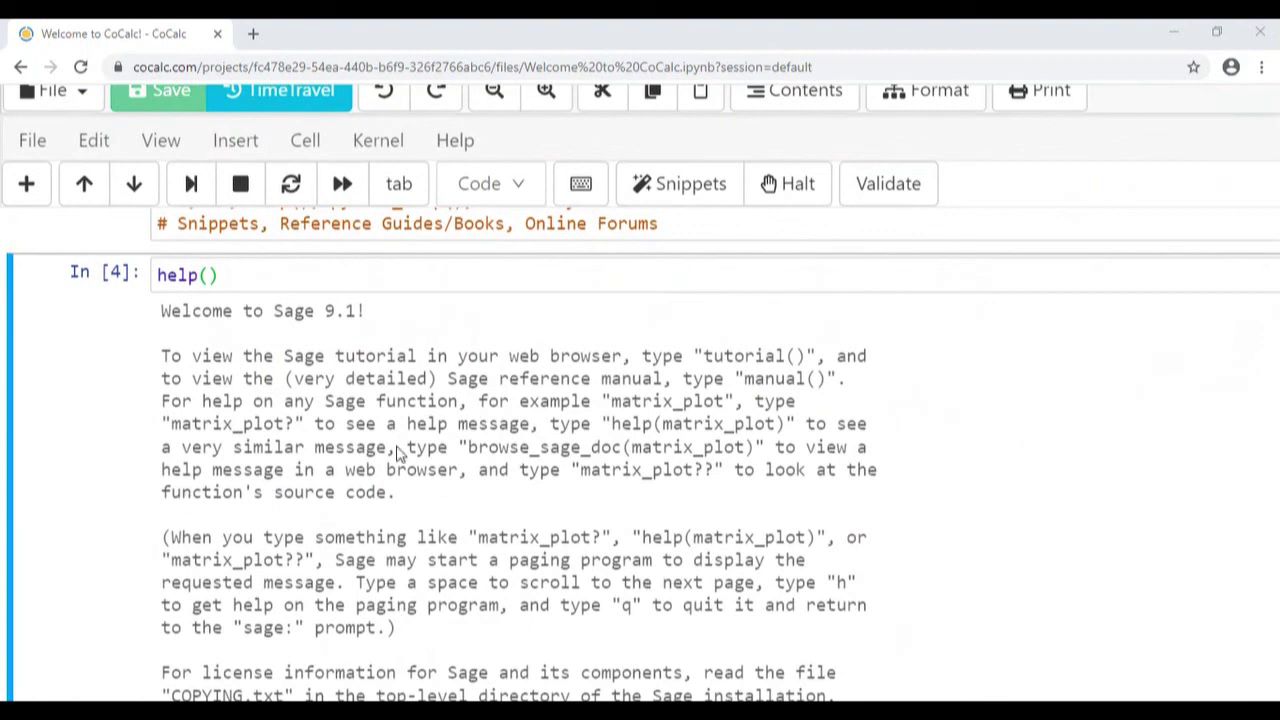
double_click(722, 362)
drag(816, 358, 740, 358)
click(793, 383)
drag(845, 380, 742, 385)
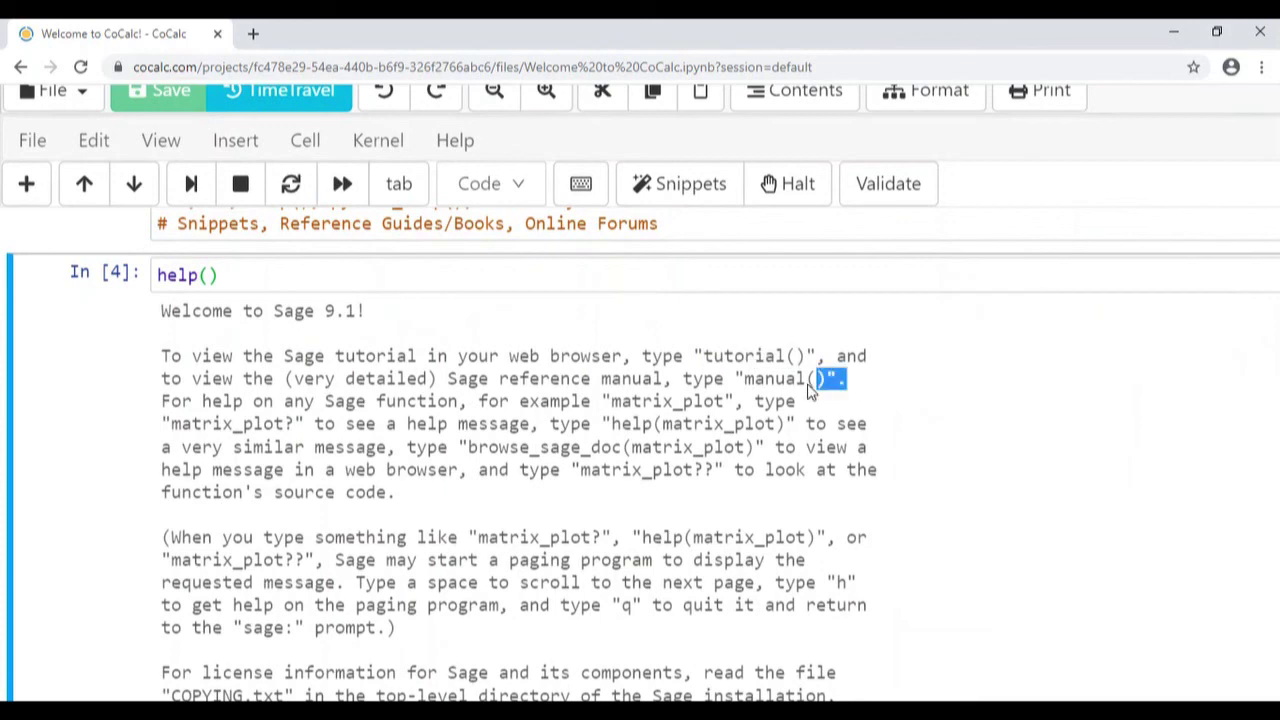
click(750, 452)
drag(813, 358, 715, 360)
click(800, 385)
scroll(366, 440, down, 1)
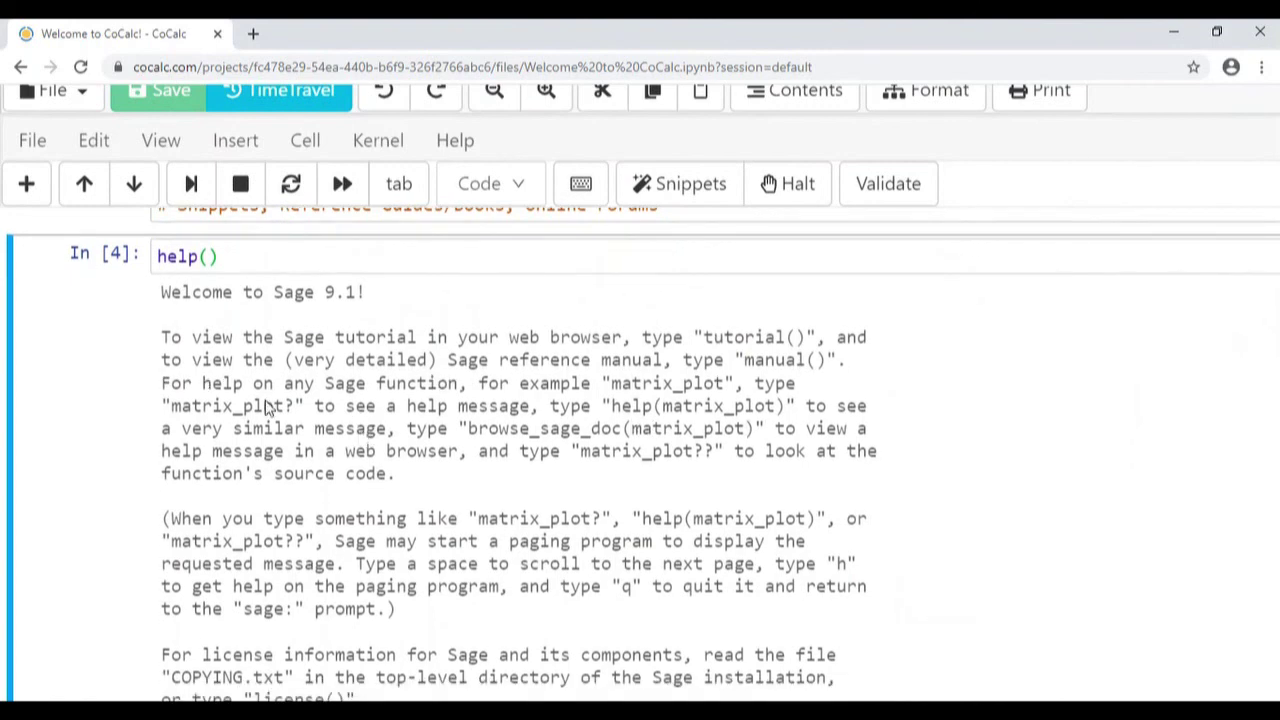
drag(265, 405, 306, 405)
click(439, 430)
scroll(520, 420, down, 2)
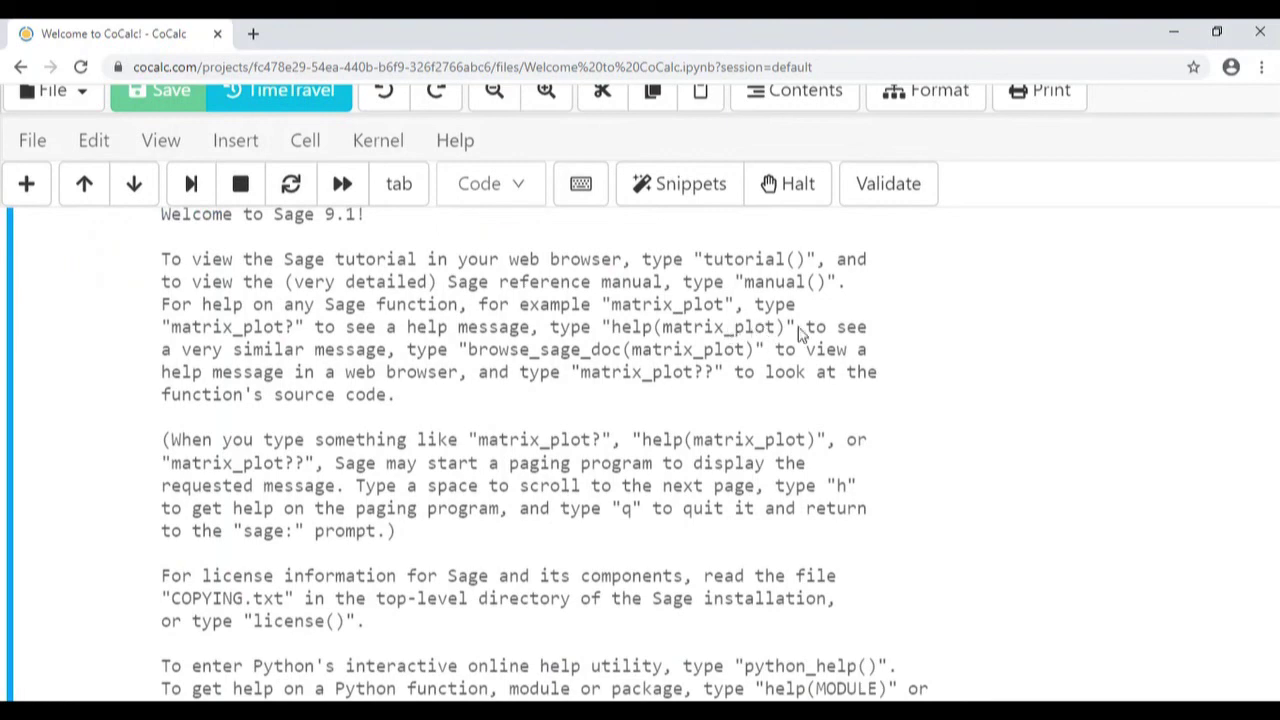
scroll(480, 460, up, 1)
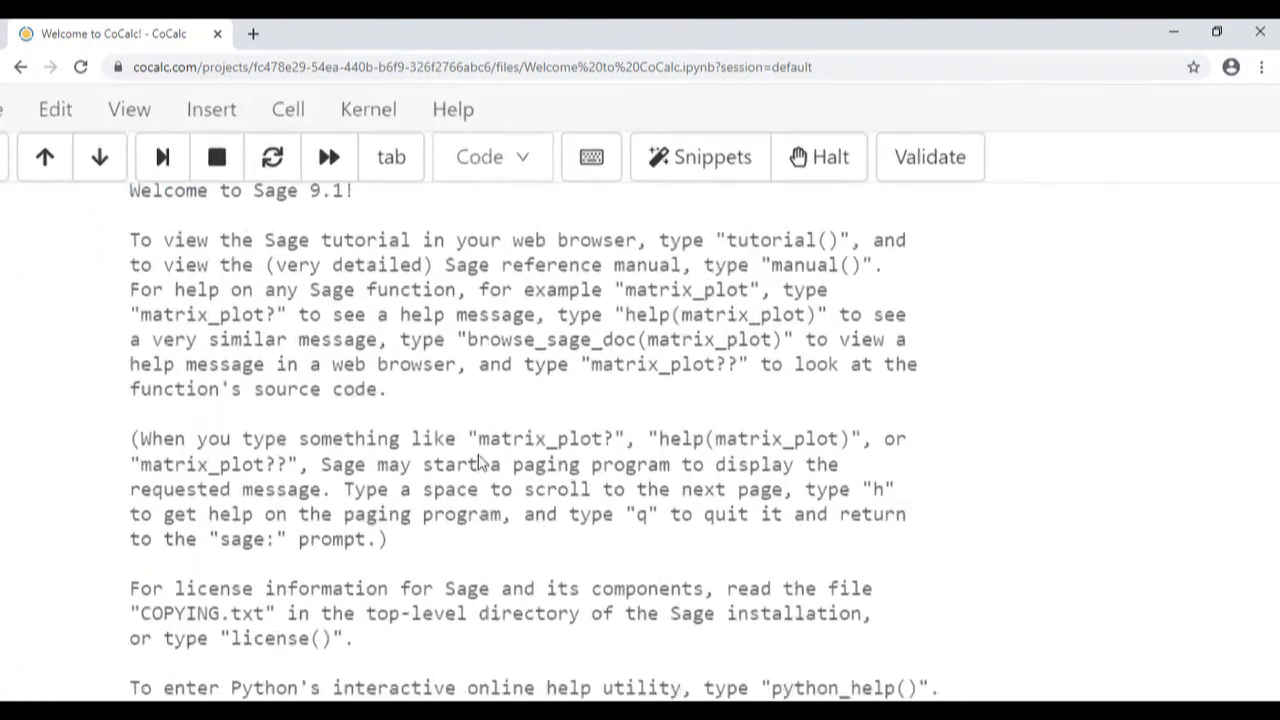
scroll(480, 460, down, 2)
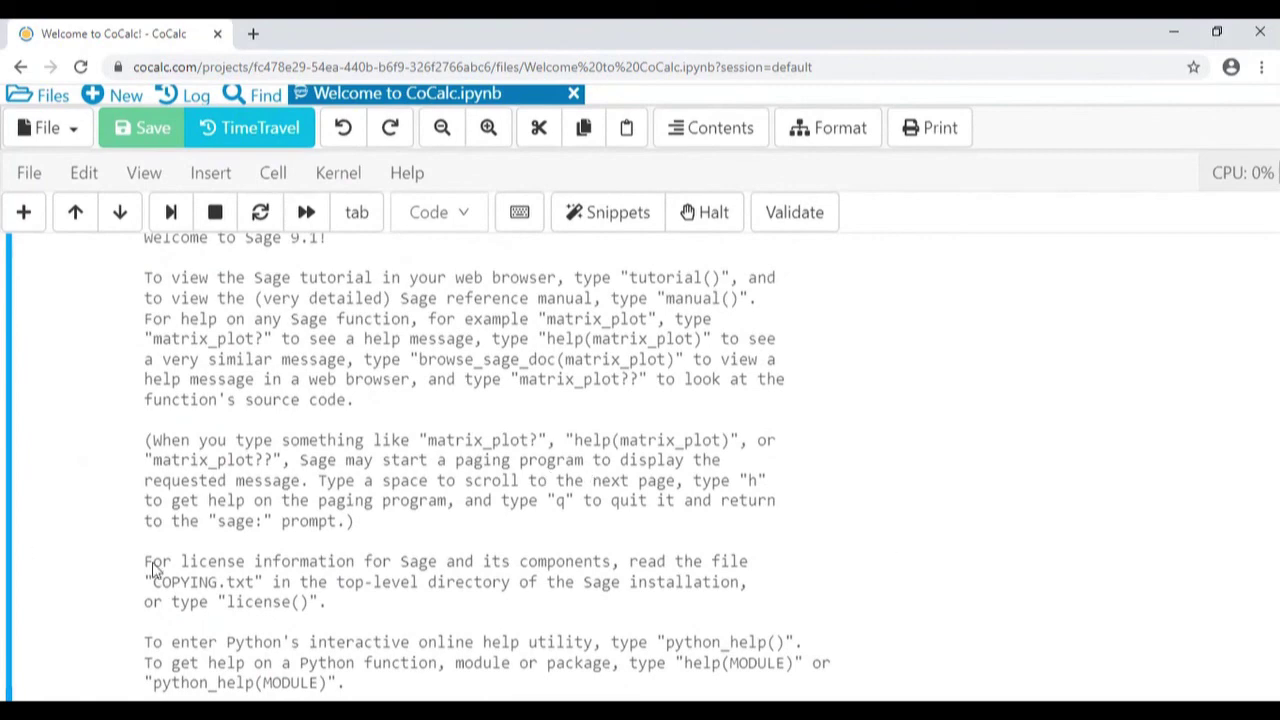
double_click(695, 645)
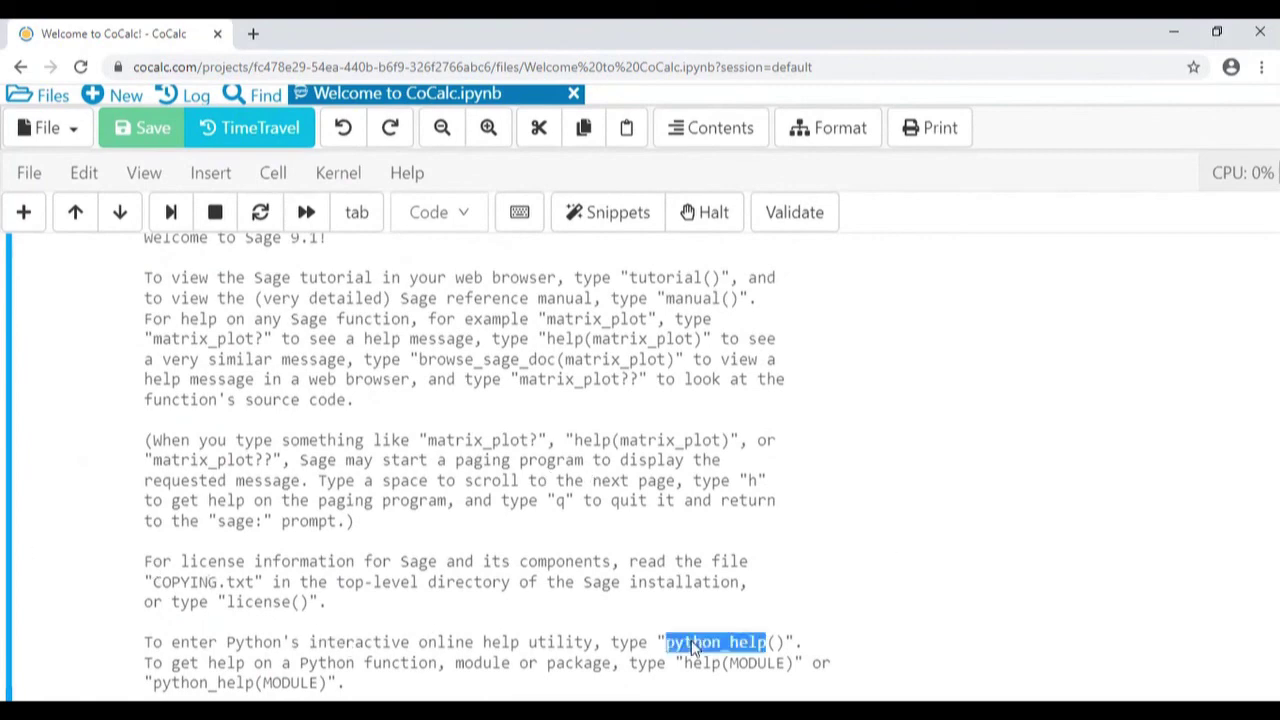
drag(800, 645, 666, 645)
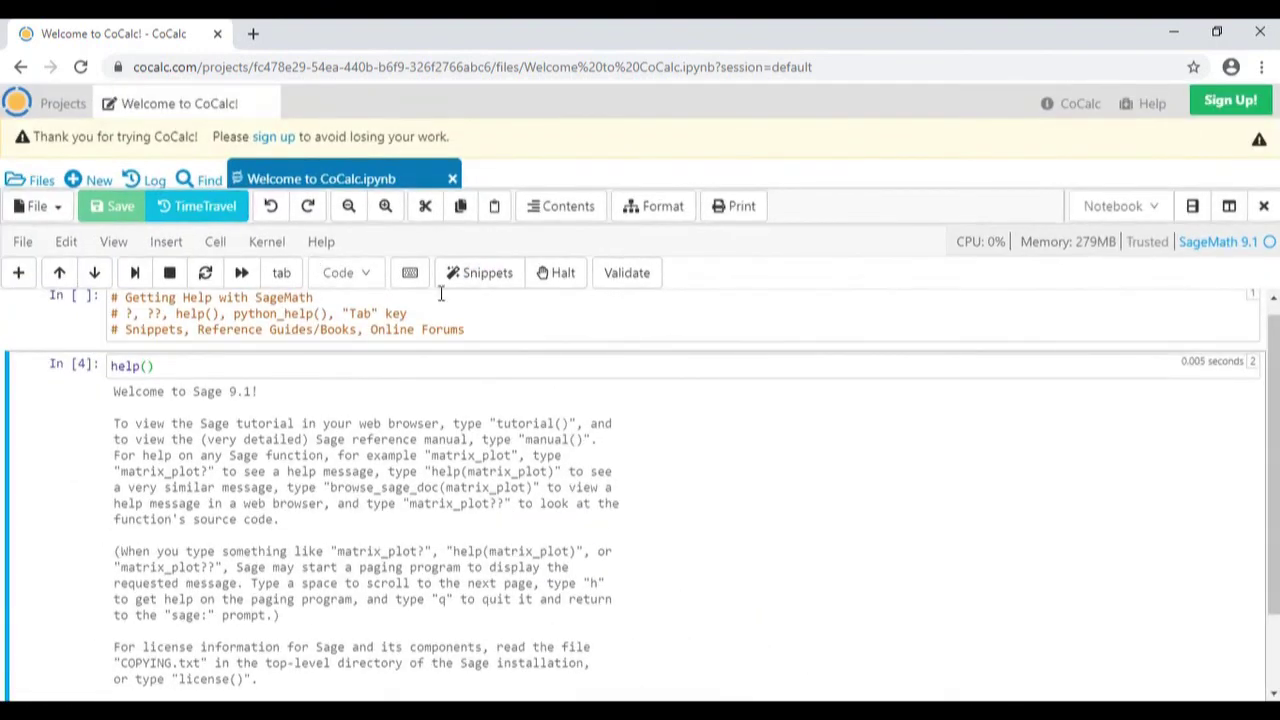
- Replace help() with python_help() and run it
click(169, 365)
drag(169, 365, 111, 366)
key(BackSpace)
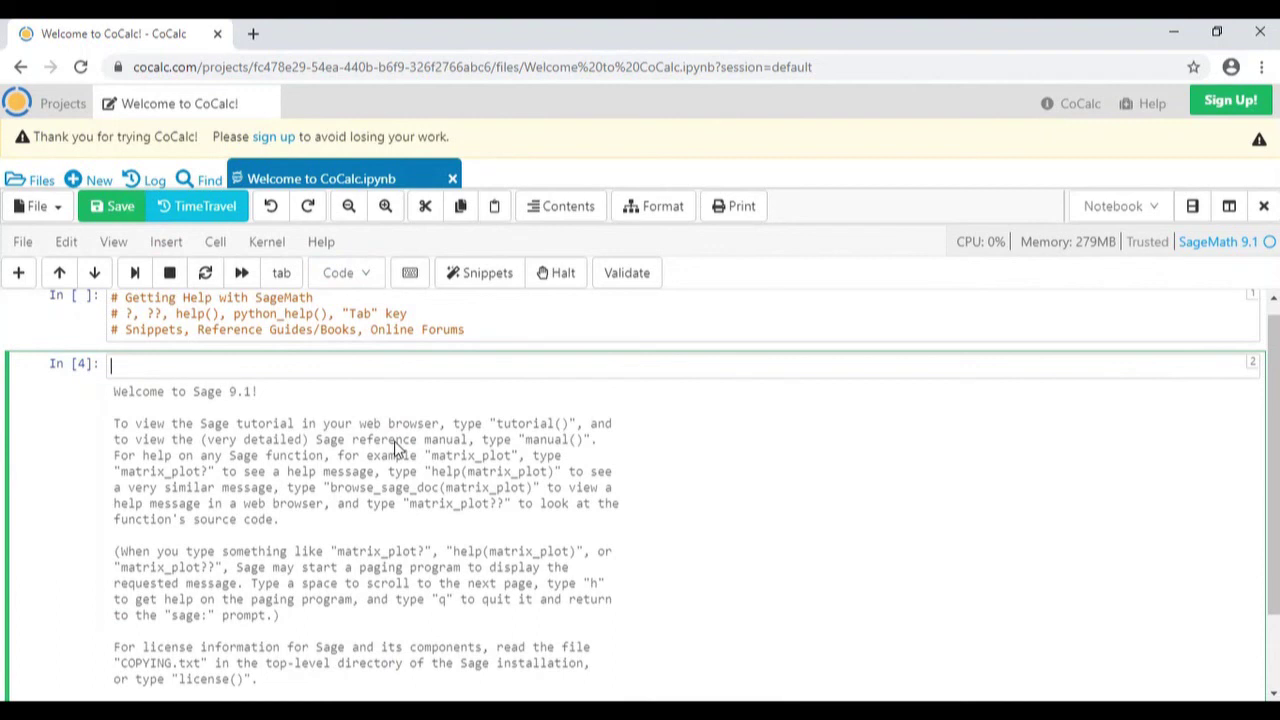
text(python_help()
key(shift+Return)
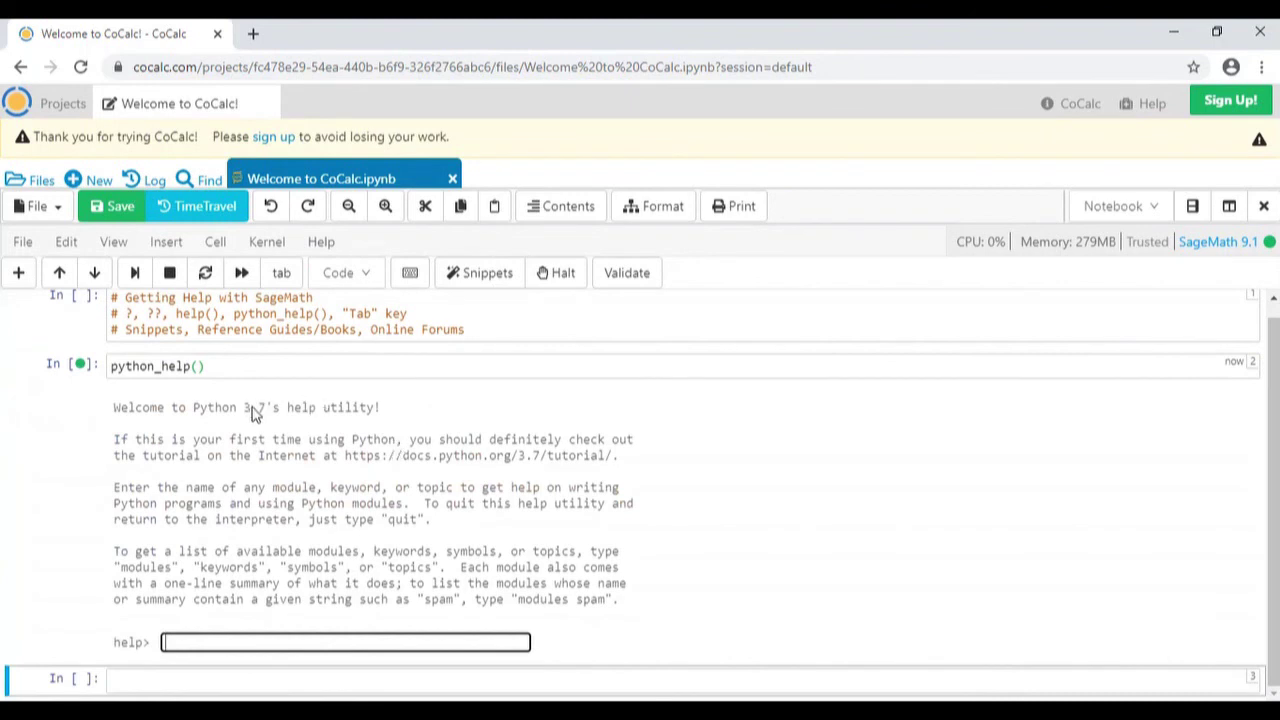
- Review the Python 3.7 help greeting and tutorial address, then focus the help> prompt
drag(176, 408, 388, 410)
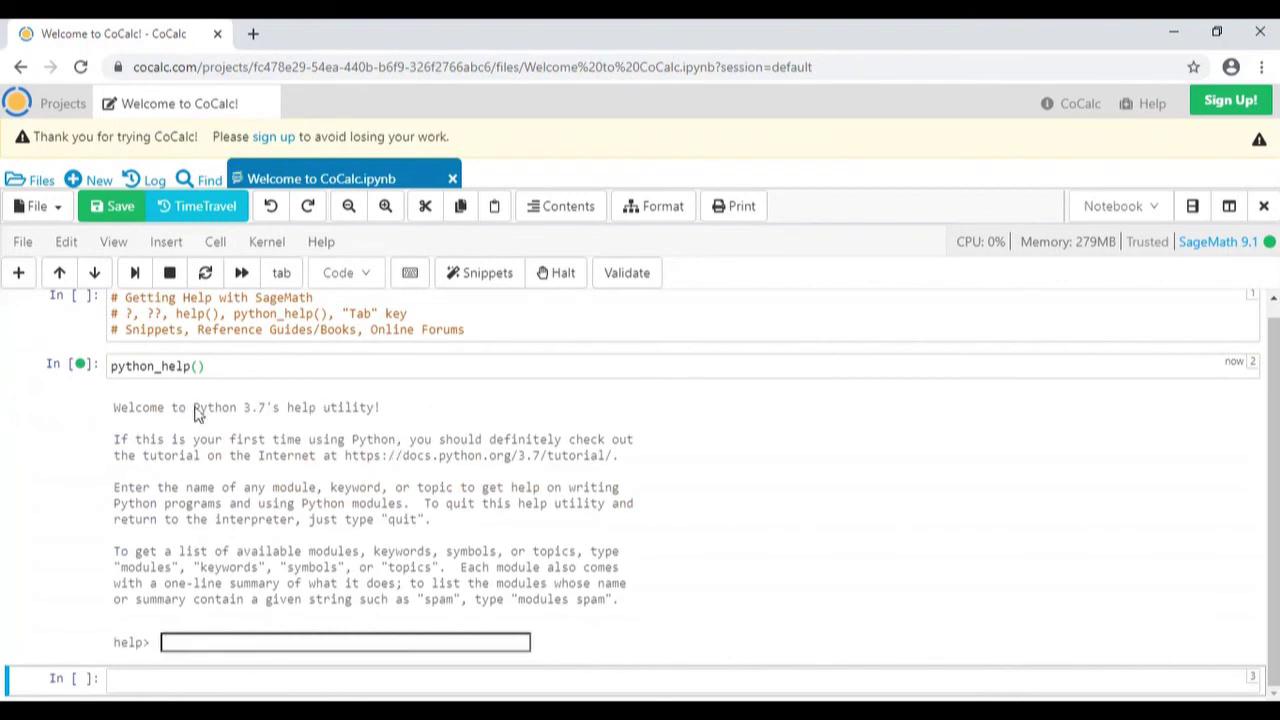
click(320, 440)
drag(246, 410, 283, 412)
click(327, 465)
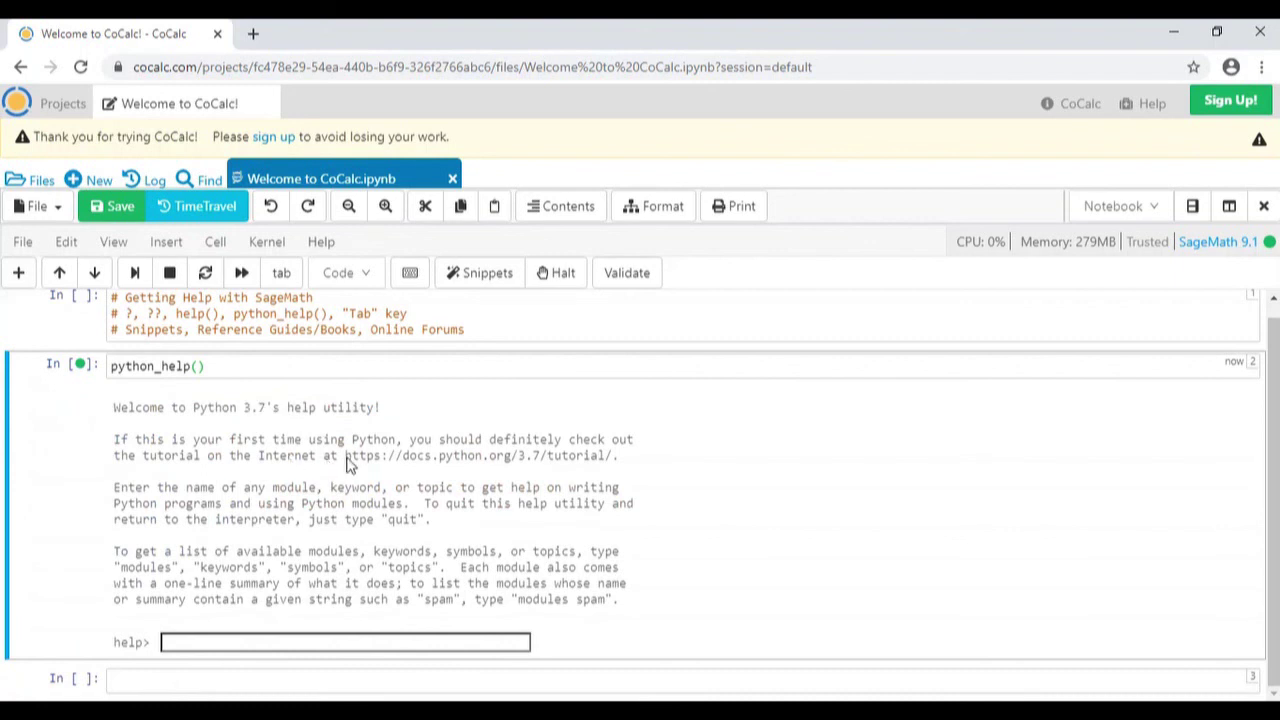
drag(348, 456, 626, 457)
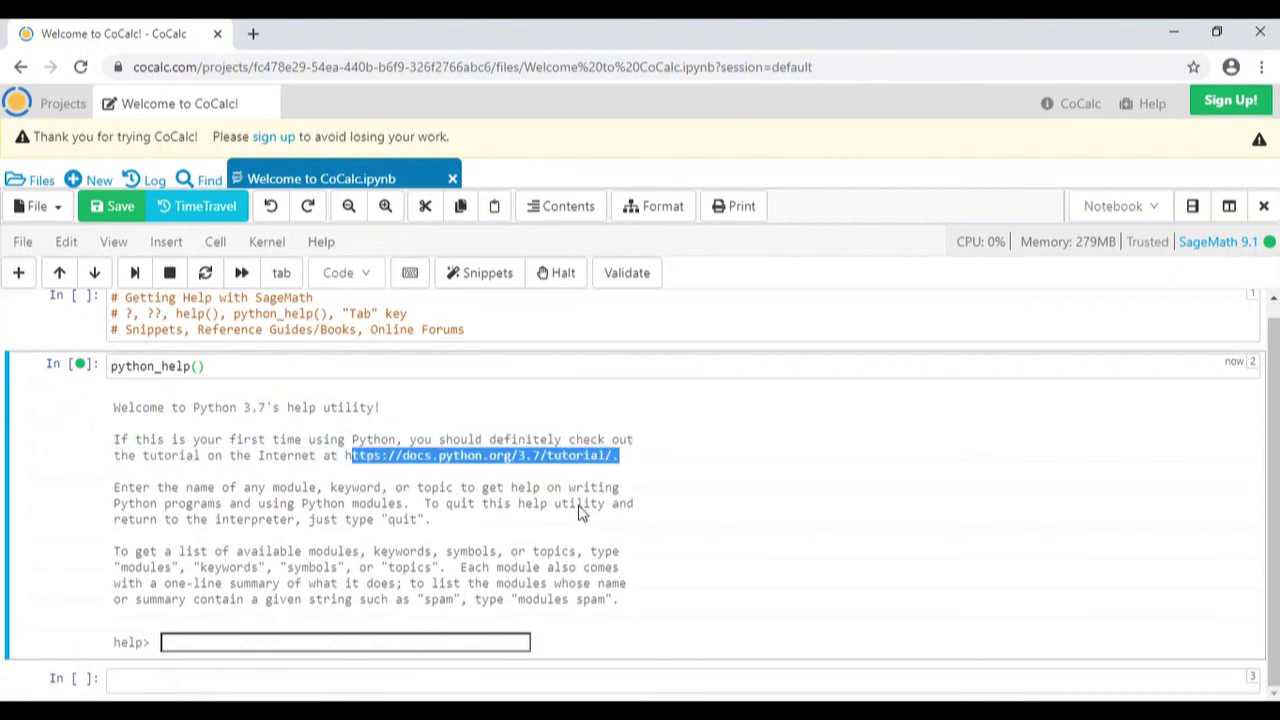
click(375, 495)
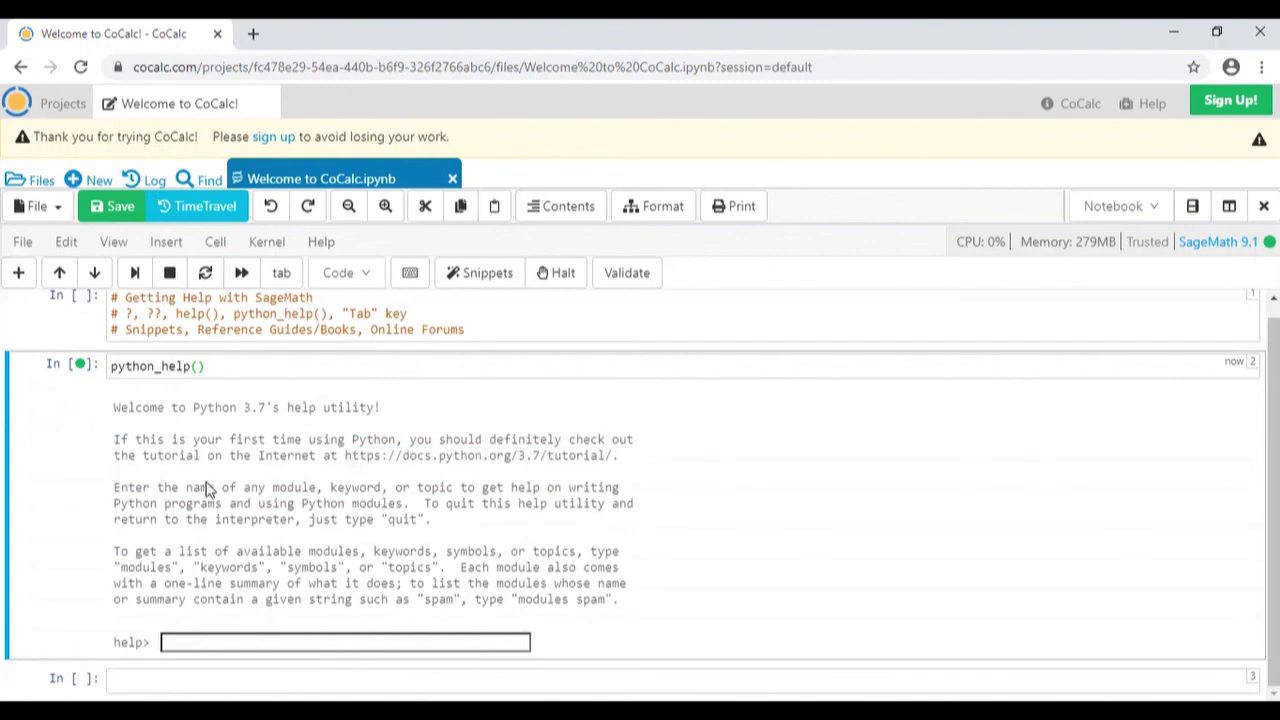
click(231, 643)
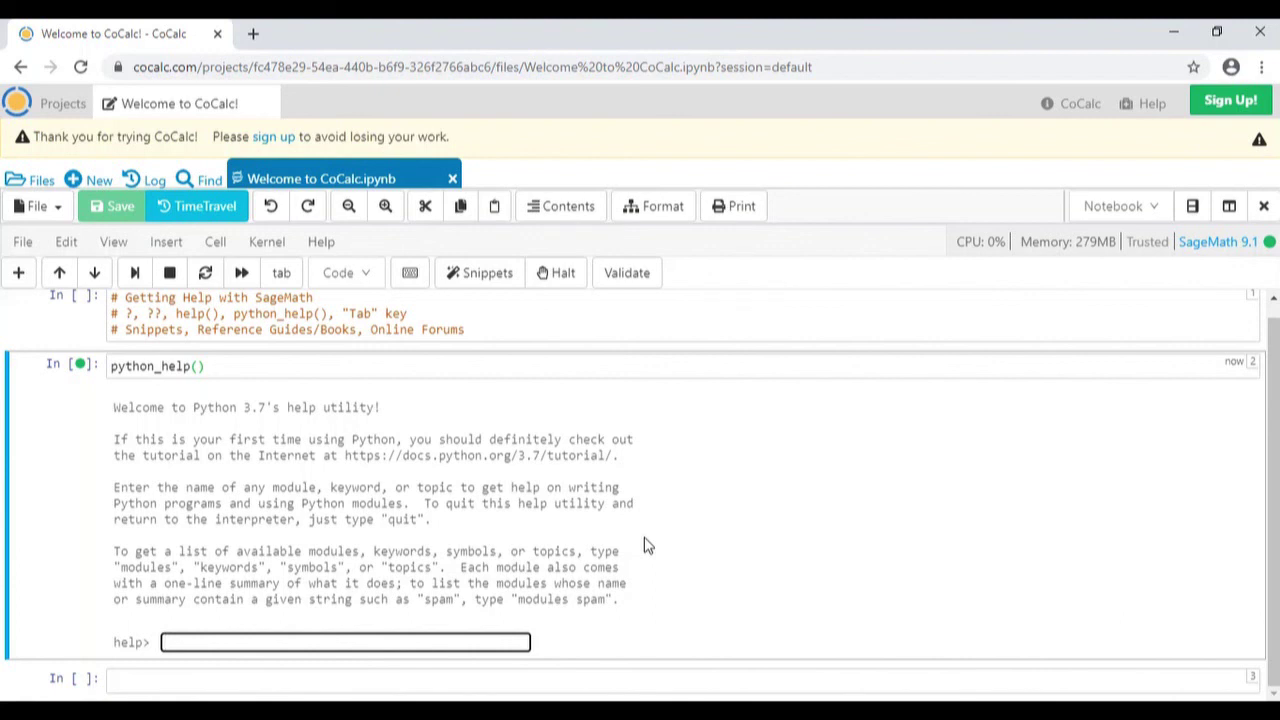
- Enter math at the help> prompt and scroll down through the math module documentation
text(math)
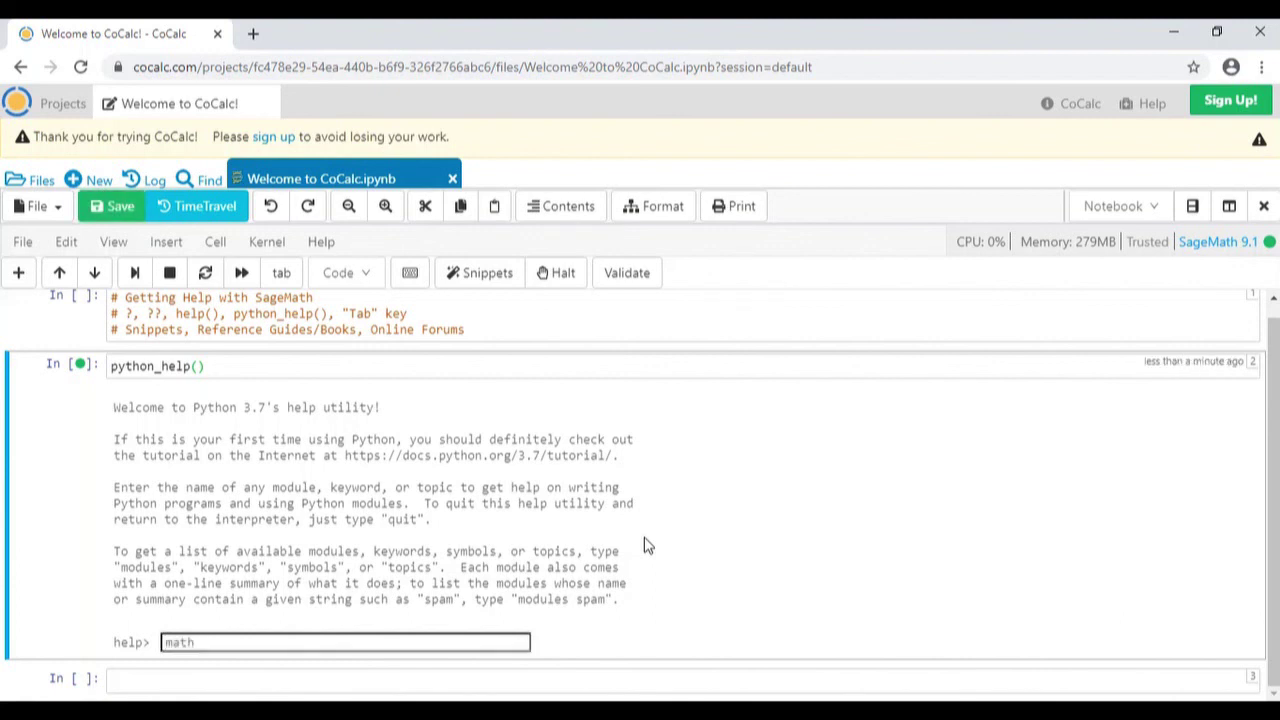
scroll(644, 545, down, 2)
scroll(644, 543, down, 3)
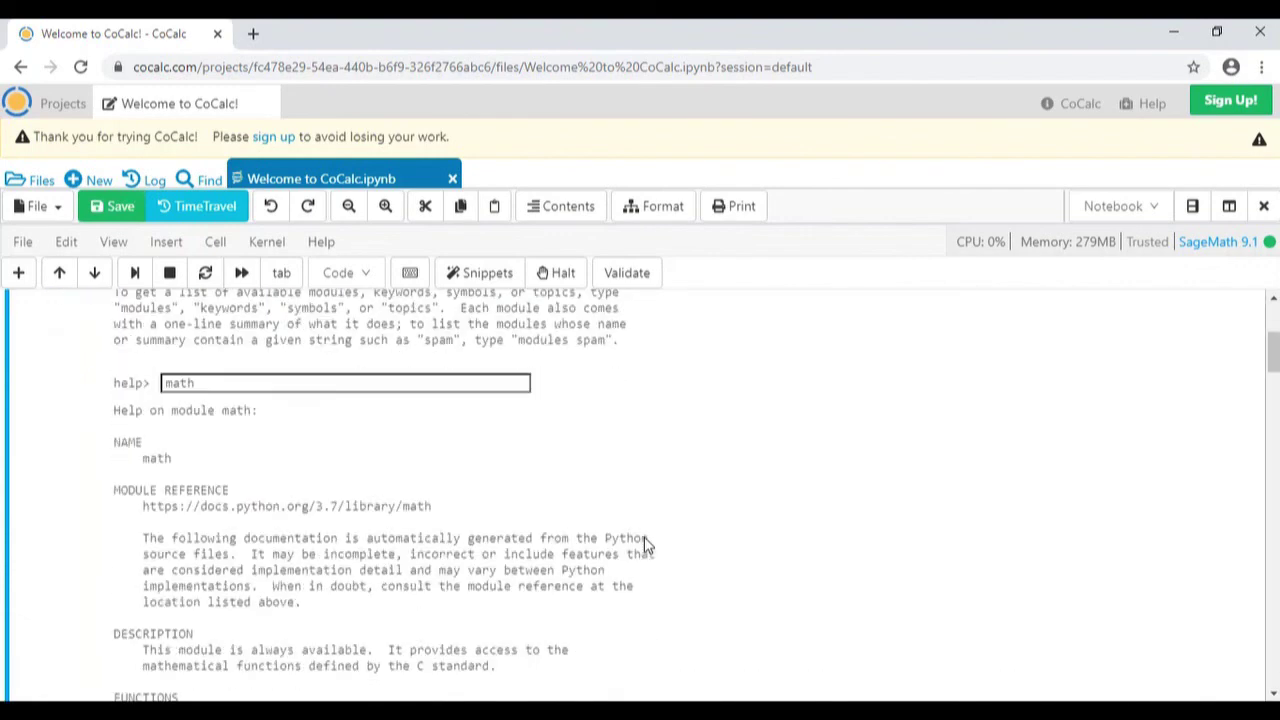
scroll(437, 457, down, 1)
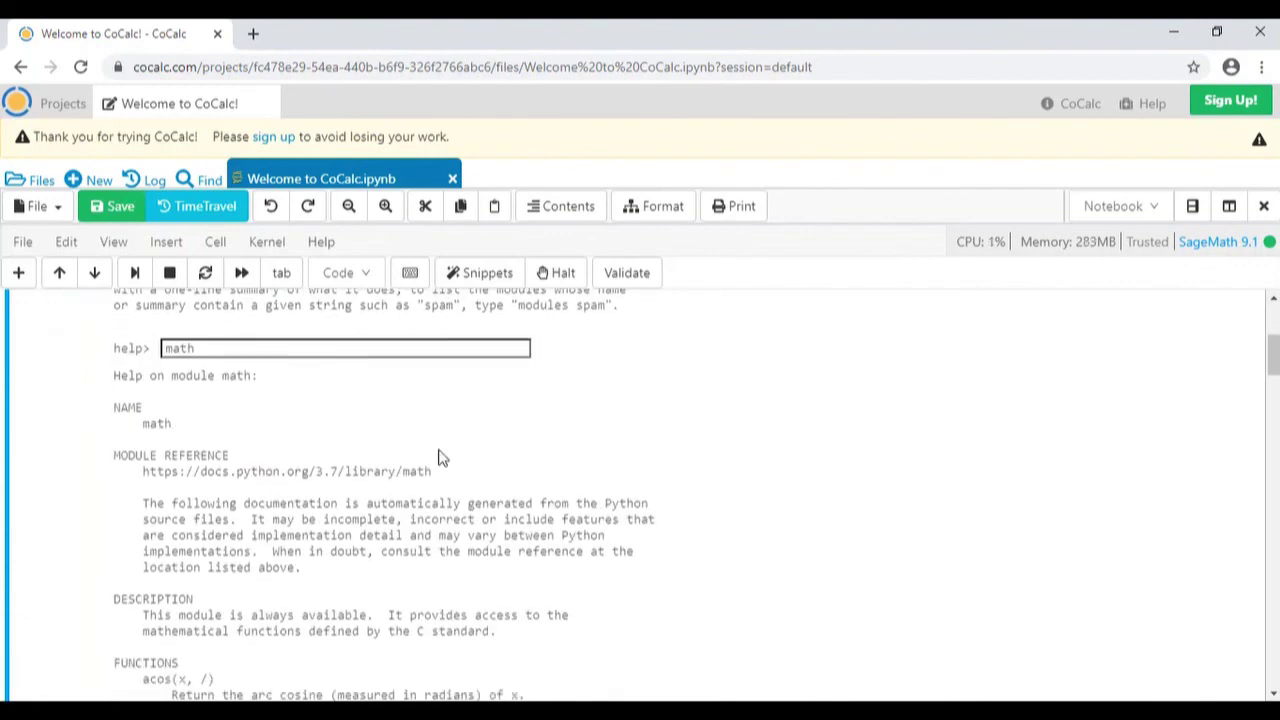
scroll(365, 519, down, 3)
scroll(365, 519, down, 5)
scroll(365, 519, down, 8)
scroll(365, 519, down, 8)
scroll(365, 519, down, 5)
scroll(365, 519, down, 5)
scroll(365, 519, down, 10)
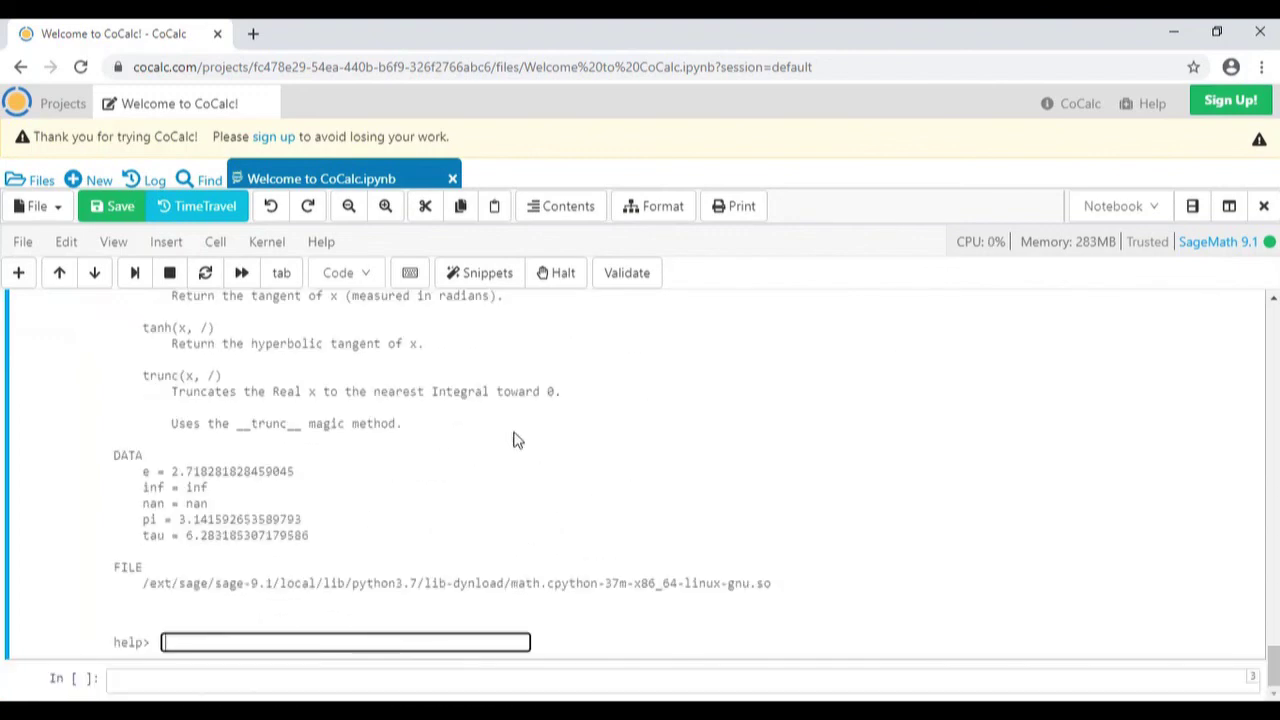
- Scroll back up and select the python_help() text in the second cell
scroll(517, 440, up, 10)
scroll(517, 440, up, 5)
scroll(517, 440, up, 8)
scroll(517, 440, up, 5)
scroll(517, 440, up, 5)
scroll(517, 440, up, 1)
scroll(517, 440, up, 1)
drag(251, 380, 83, 394)
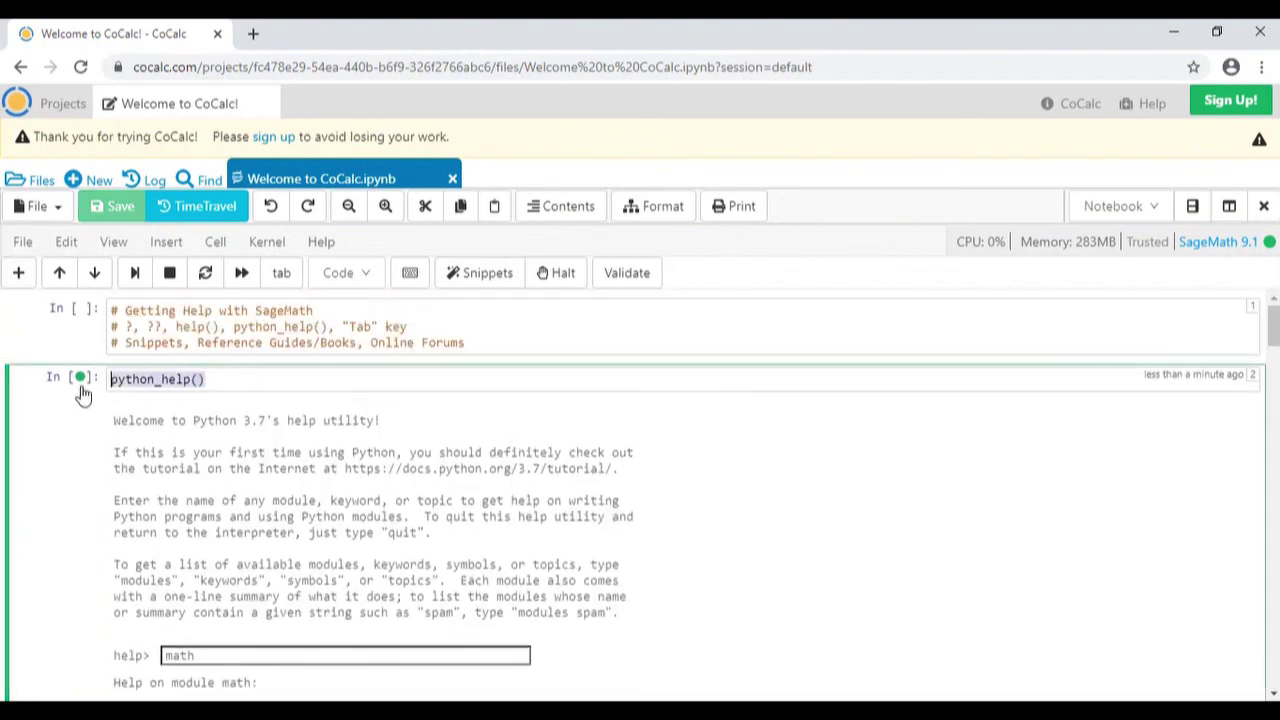
- Replace the cell text with python_help(math) and scroll through the math documentation output
key(BackSpace)
text(jp)
text(ython_help()
text(math)
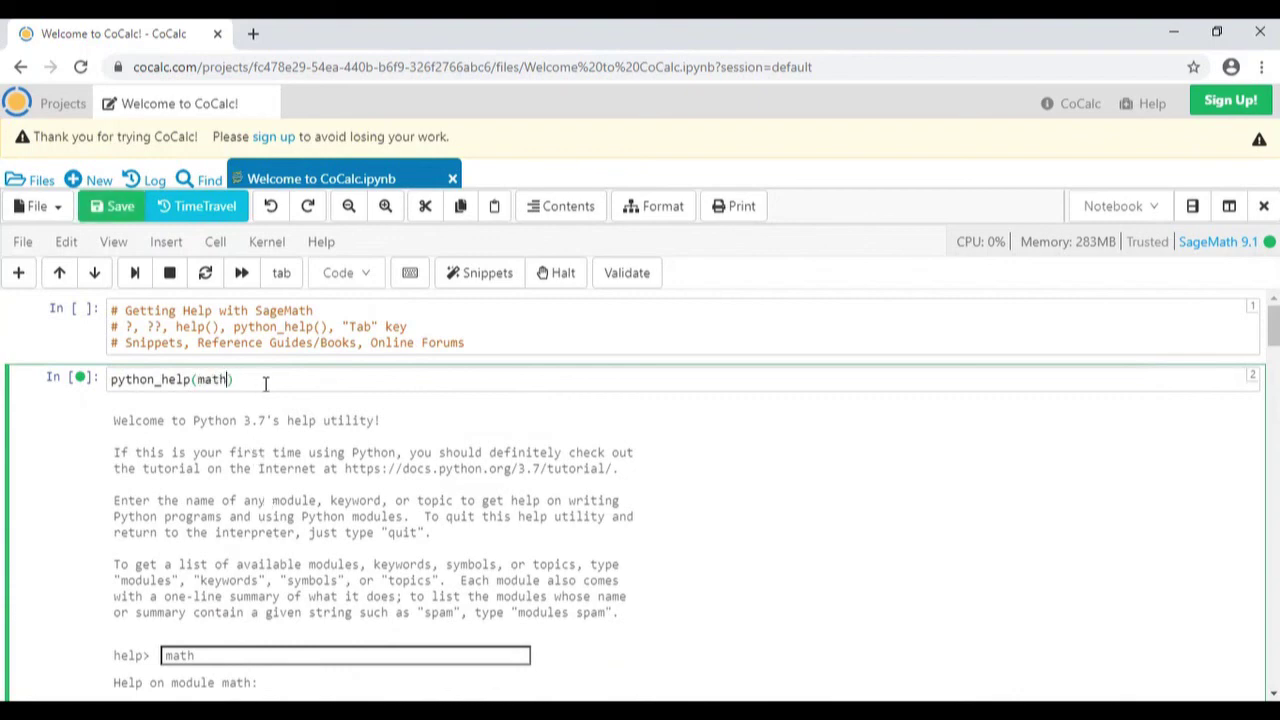
click(265, 383)
scroll(390, 428, up, 3)
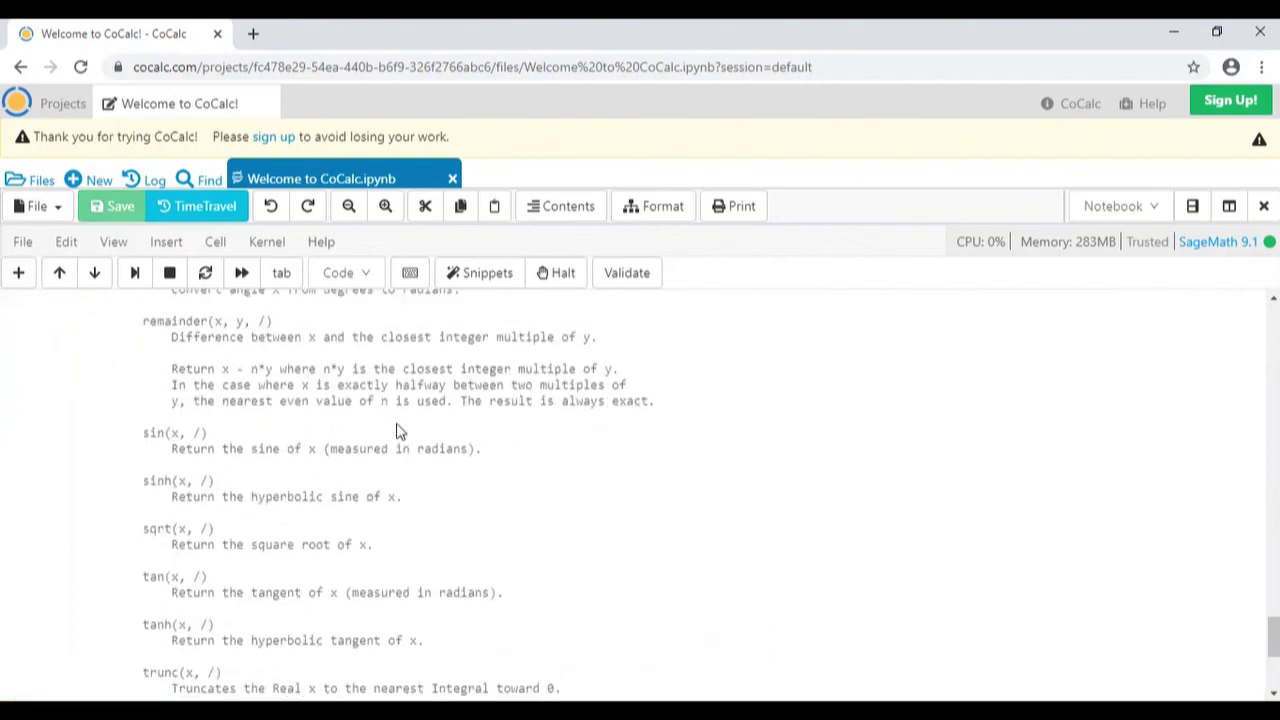
scroll(392, 428, up, 3)
scroll(396, 430, up, 3)
scroll(396, 430, up, 5)
scroll(396, 430, up, 5)
scroll(396, 430, up, 5)
scroll(396, 430, up, 5)
scroll(396, 430, down, 1)
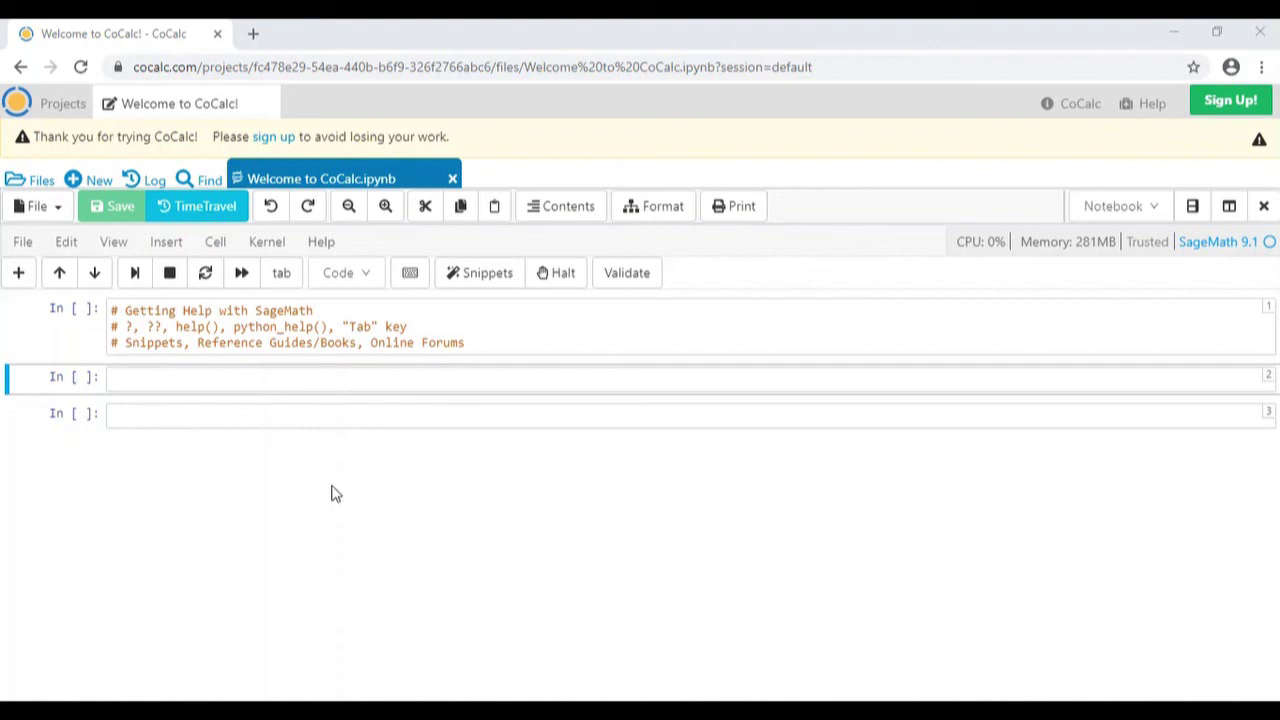
click(222, 378)
text(sph)
key(Tab)
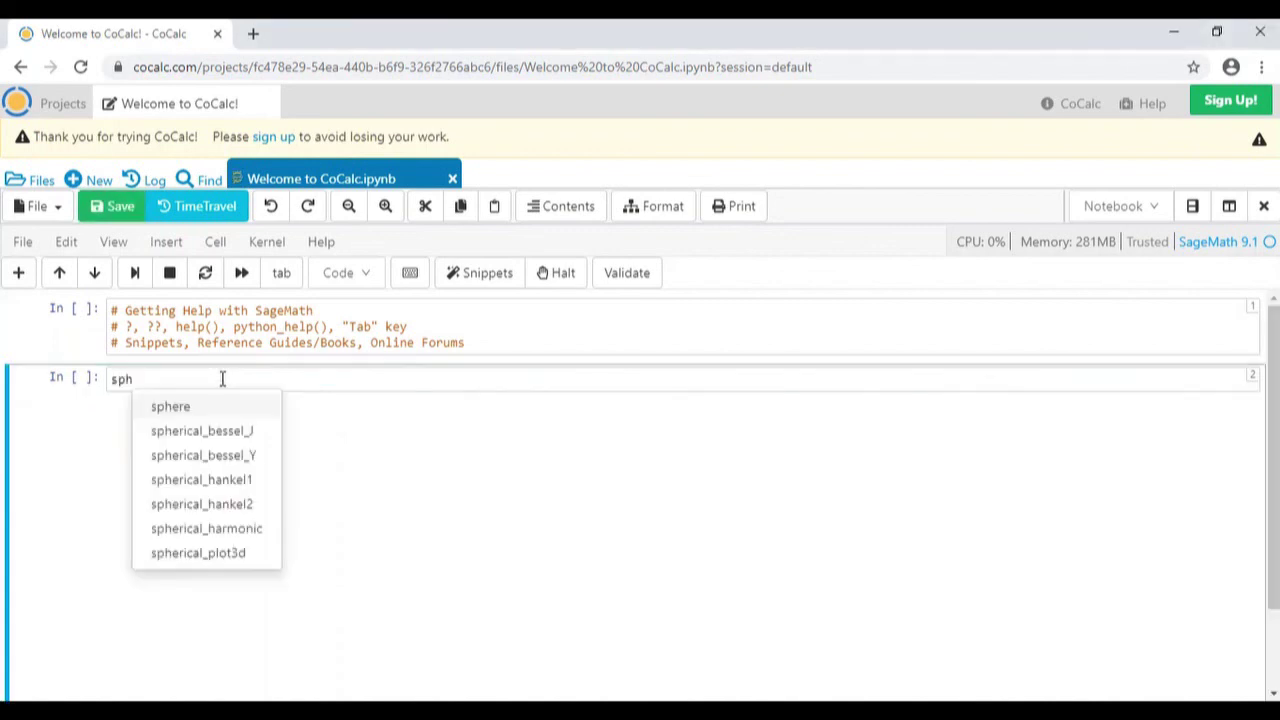
scroll(190, 515, down, 1)
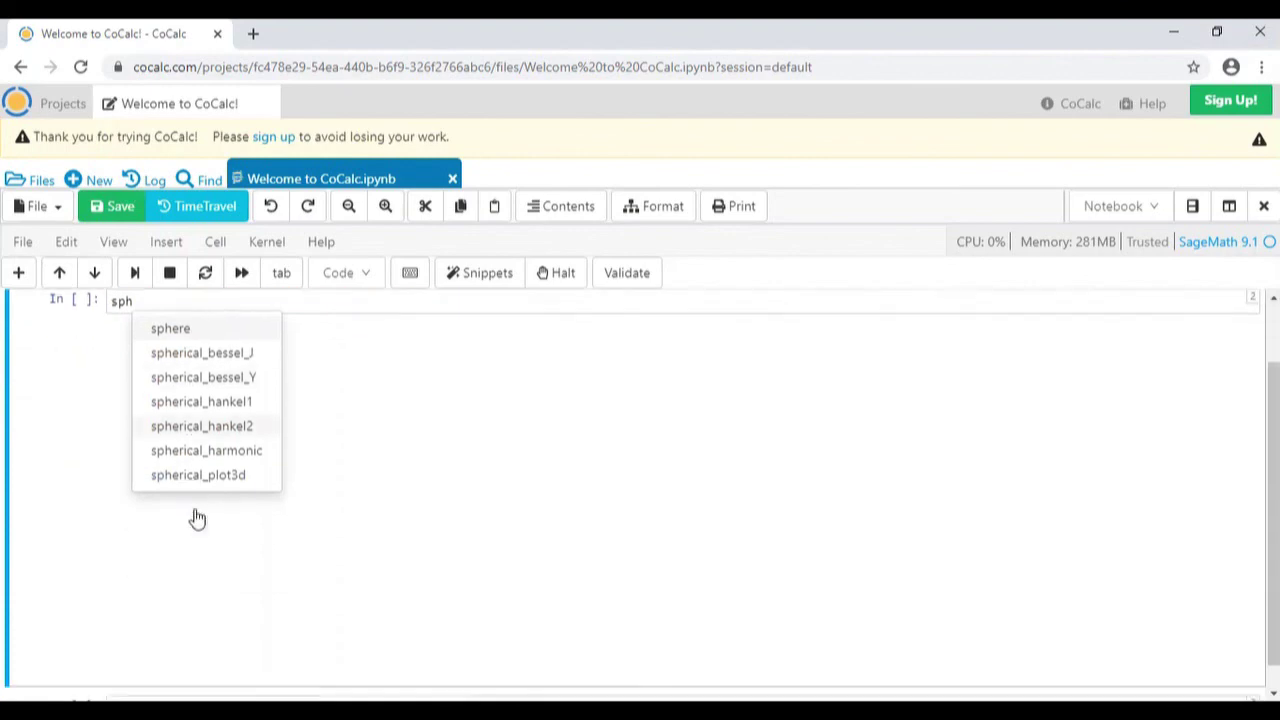
click(181, 328)
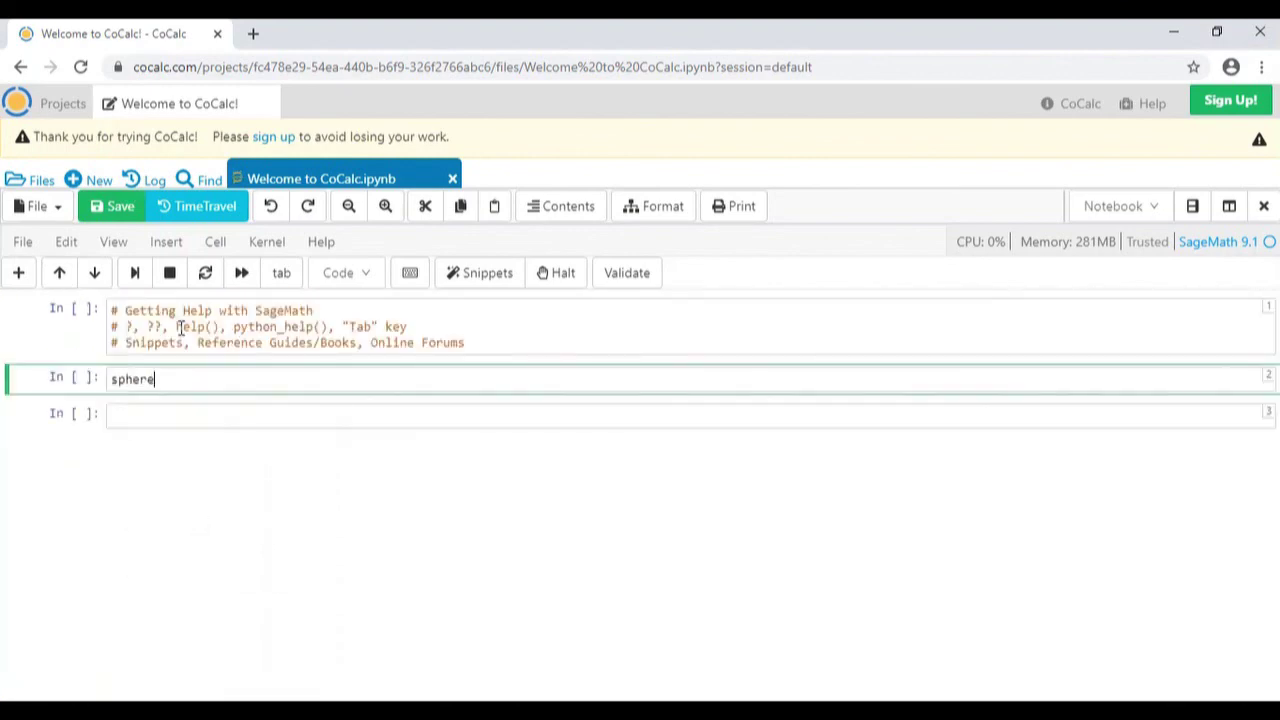
text(()
key(BackSpace)
key(BackSpace)
key(BackSpace)
key(BackSpace)
key(BackSpace)
key(BackSpace)
key(Tab)
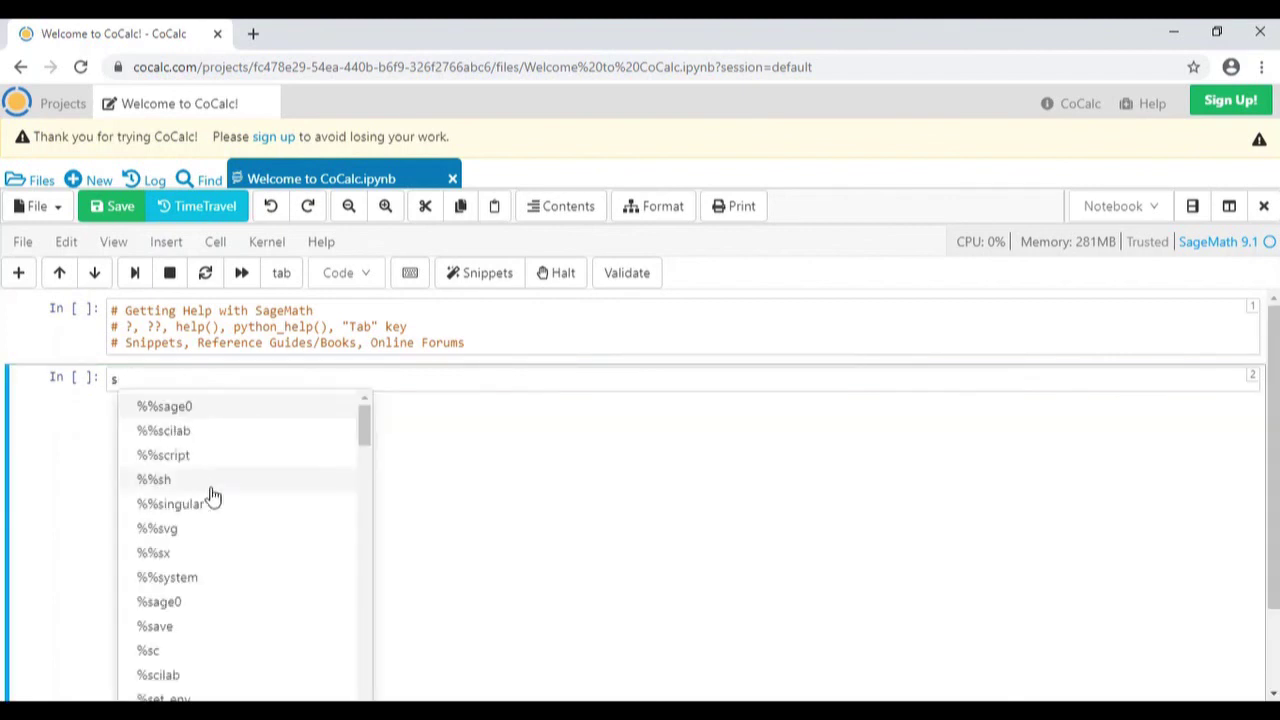
scroll(211, 494, down, 3)
scroll(211, 494, down, 3)
scroll(211, 494, down, 2)
scroll(211, 494, down, 2)
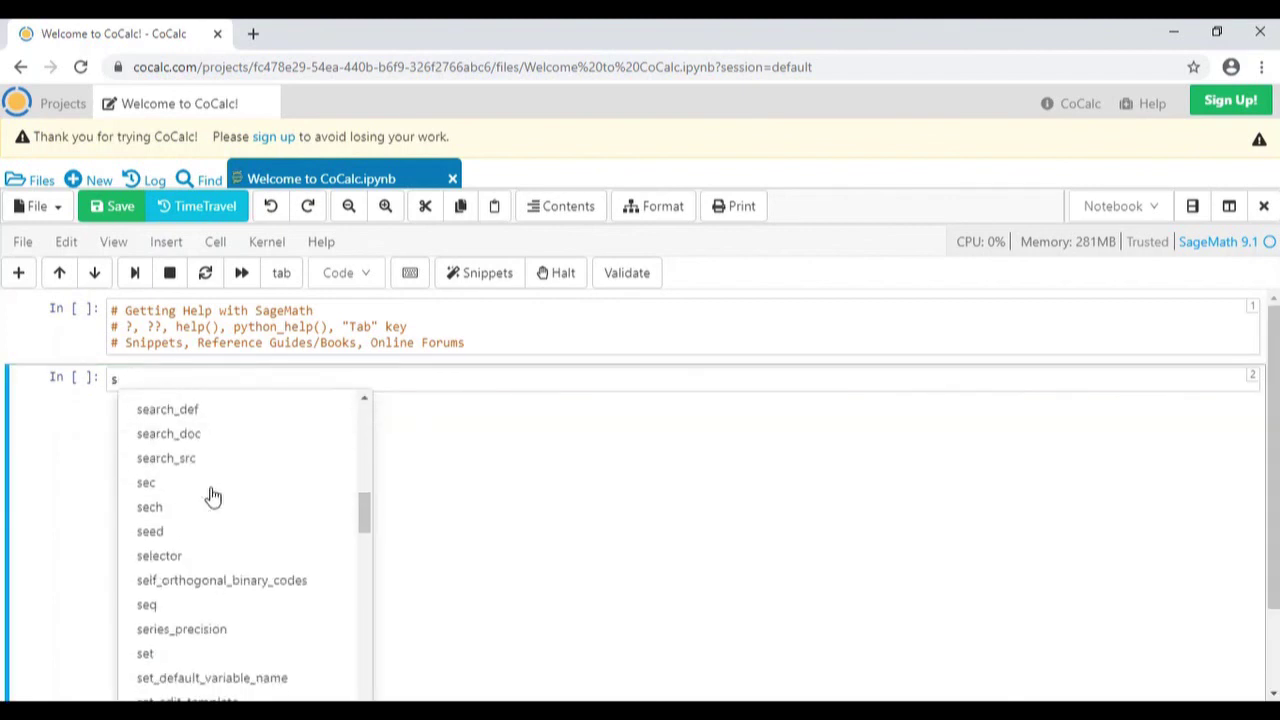
scroll(211, 494, down, 2)
scroll(211, 494, down, 3)
scroll(211, 494, down, 2)
scroll(211, 494, down, 2)
scroll(211, 494, down, 5)
scroll(211, 494, down, 3)
scroll(211, 494, up, 3)
scroll(211, 494, up, 5)
scroll(209, 497, up, 5)
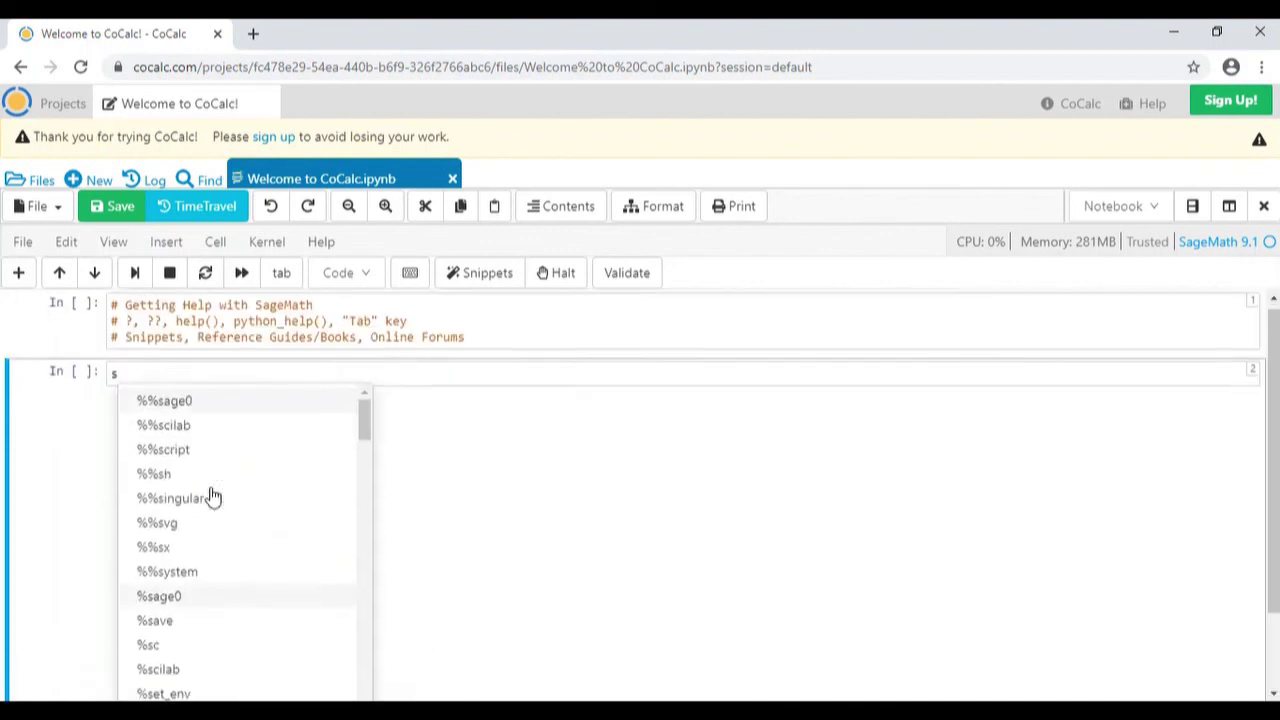
click(161, 375)
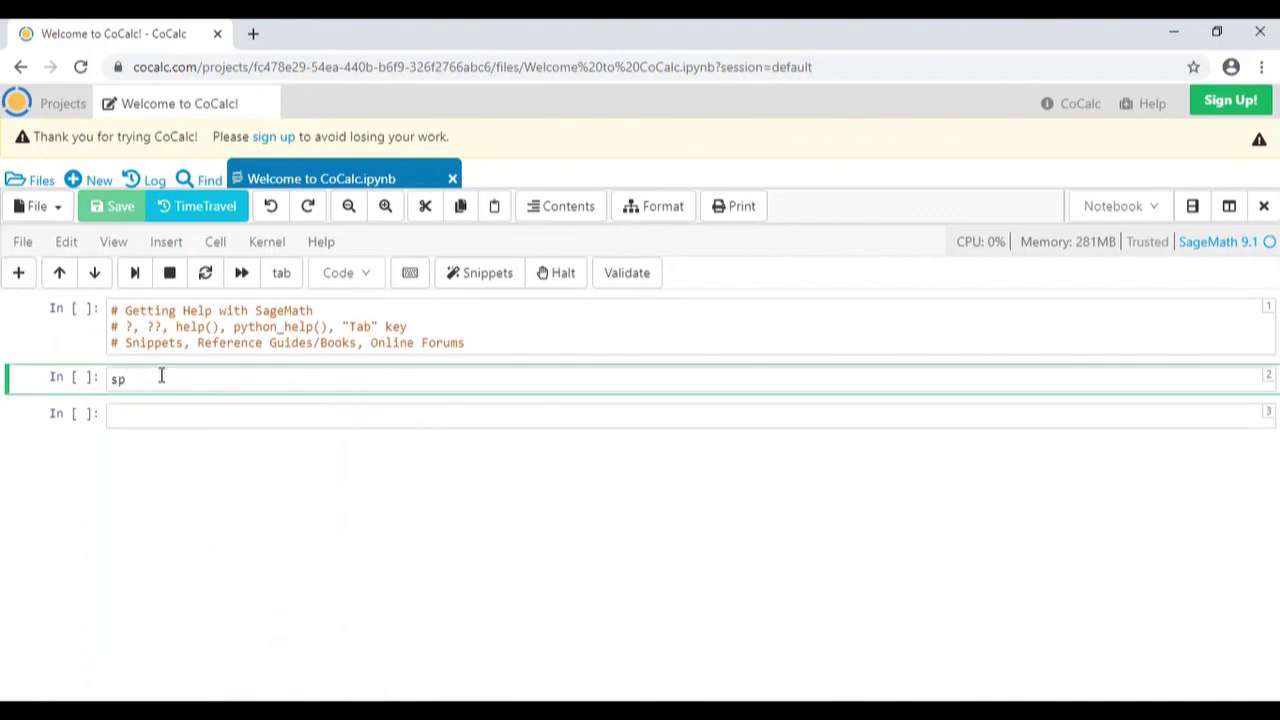
key(Tab)
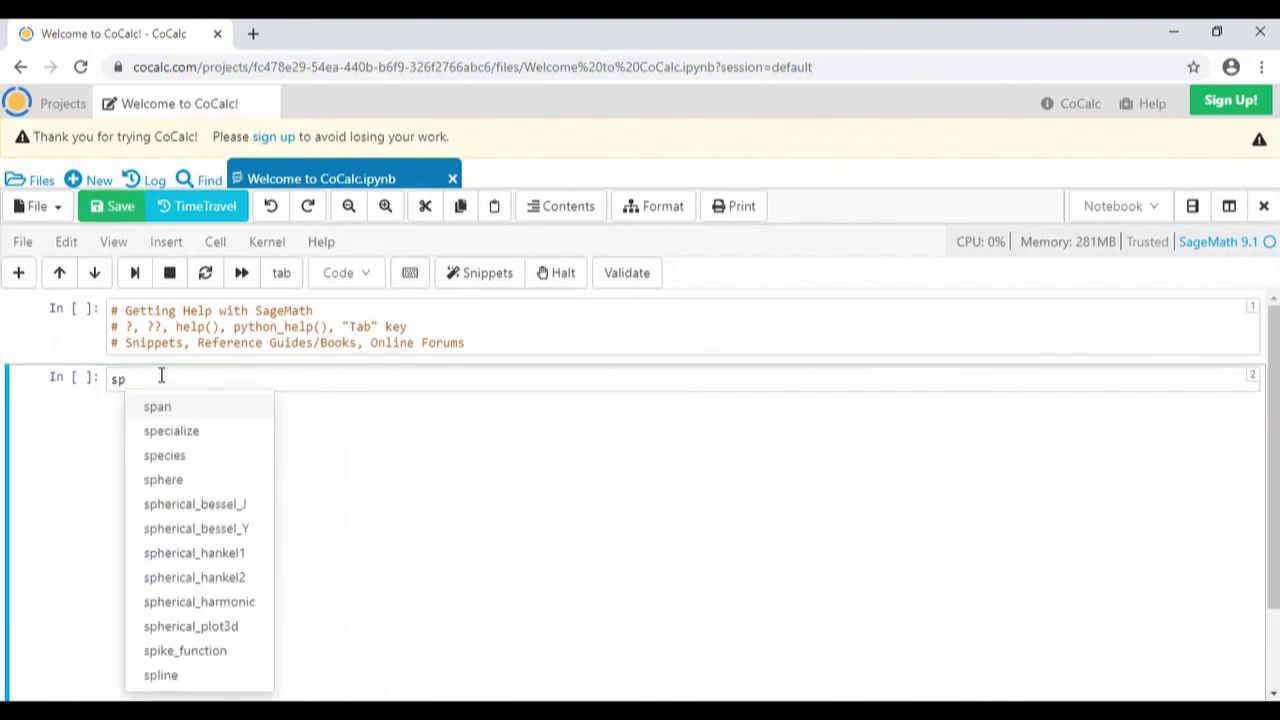
scroll(186, 543, down, 2)
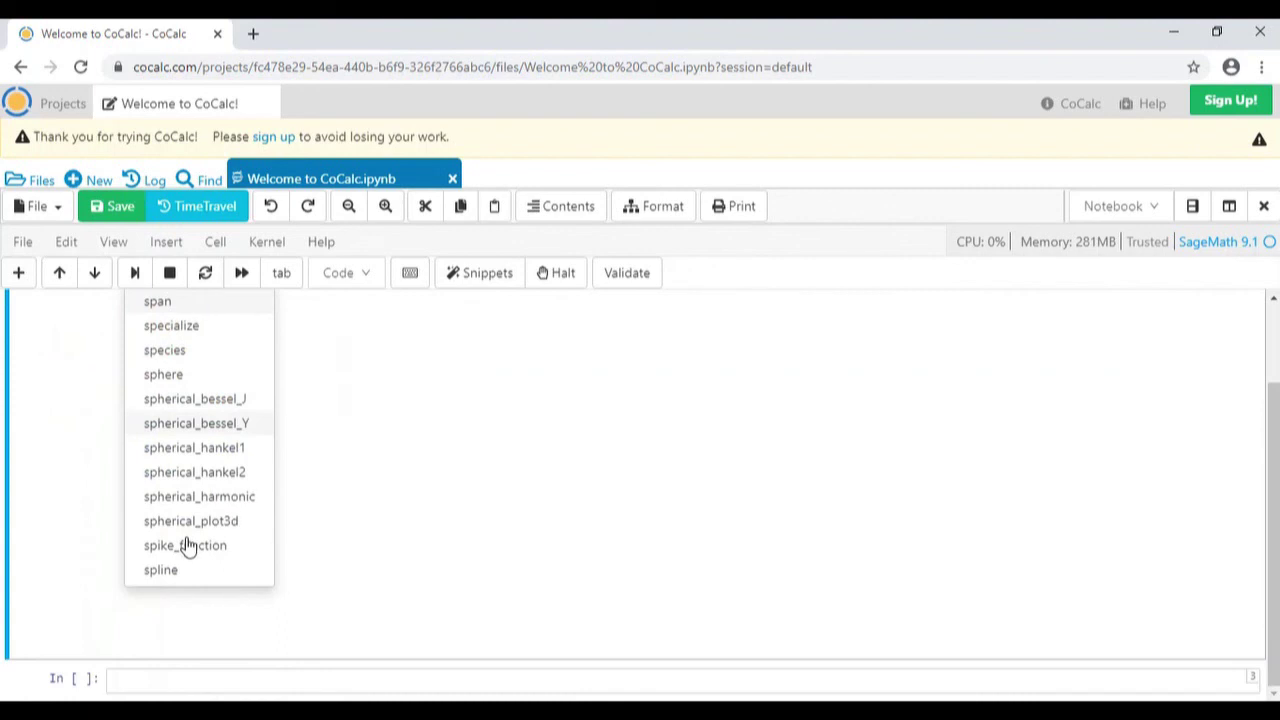
click(158, 377)
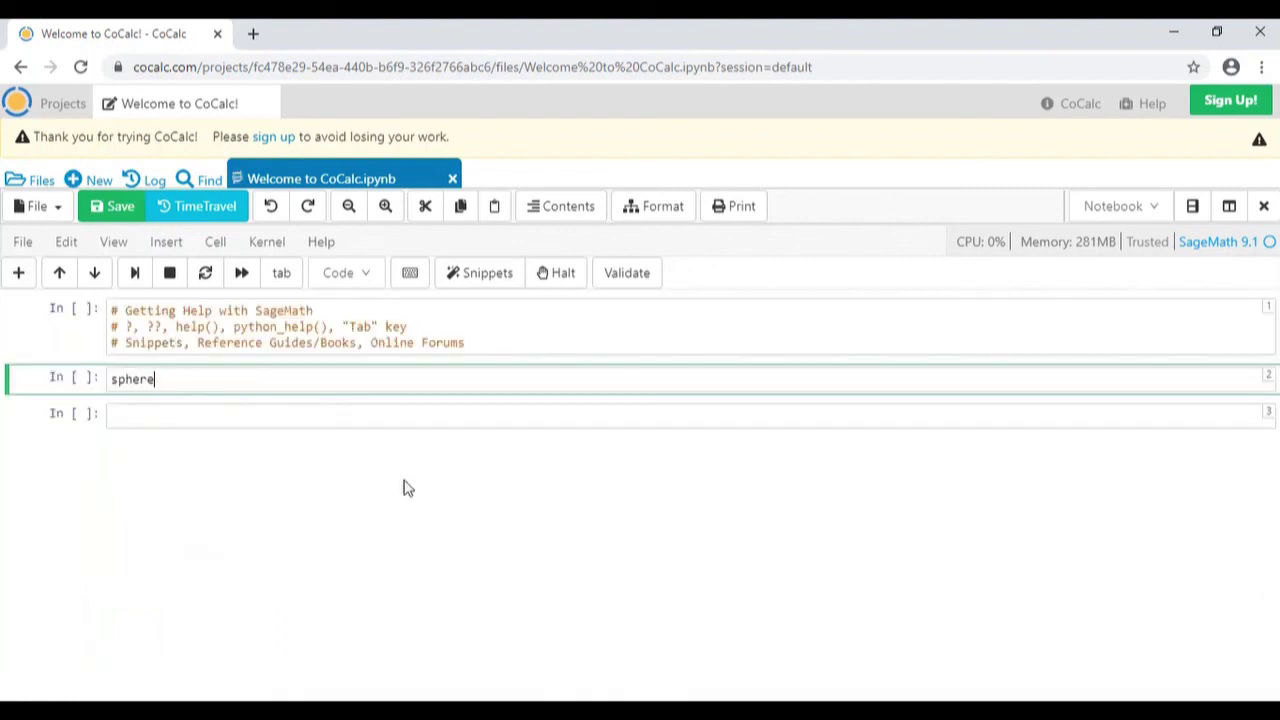
key(BackSpace)
key(BackSpace)
key(BackSpace)
key(BackSpace)
key(BackSpace)
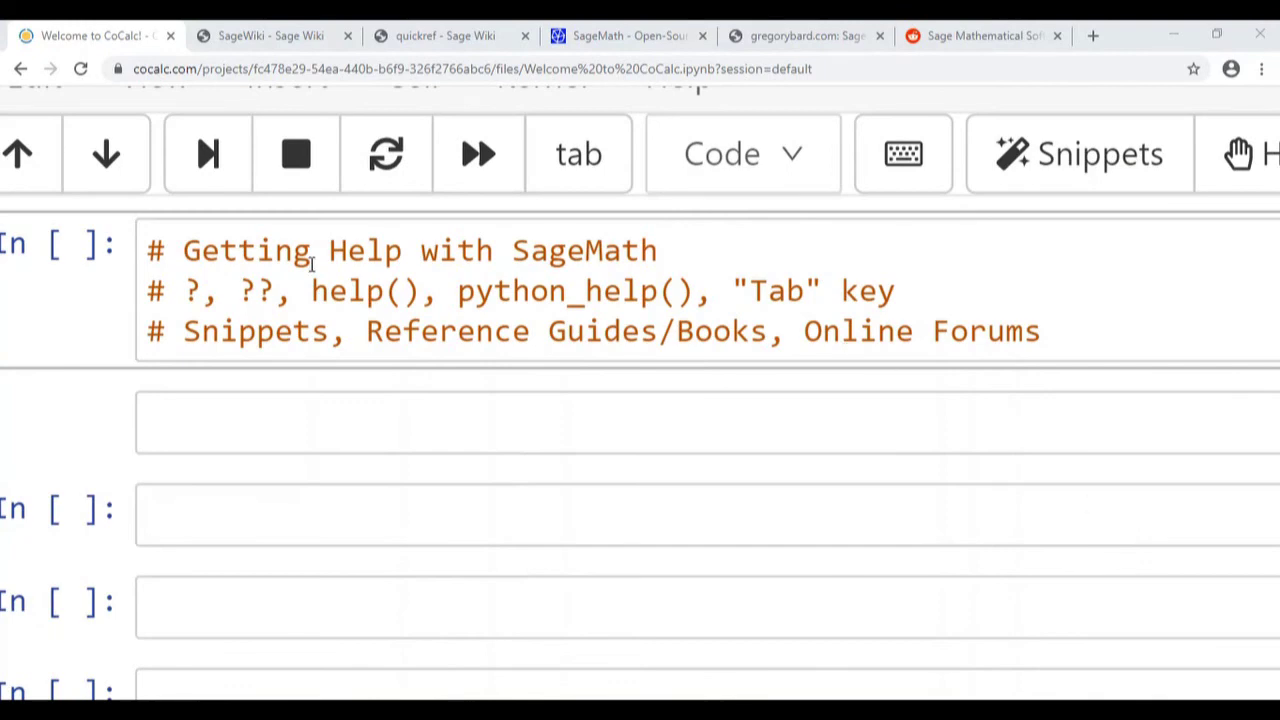
triple_click(323, 290)
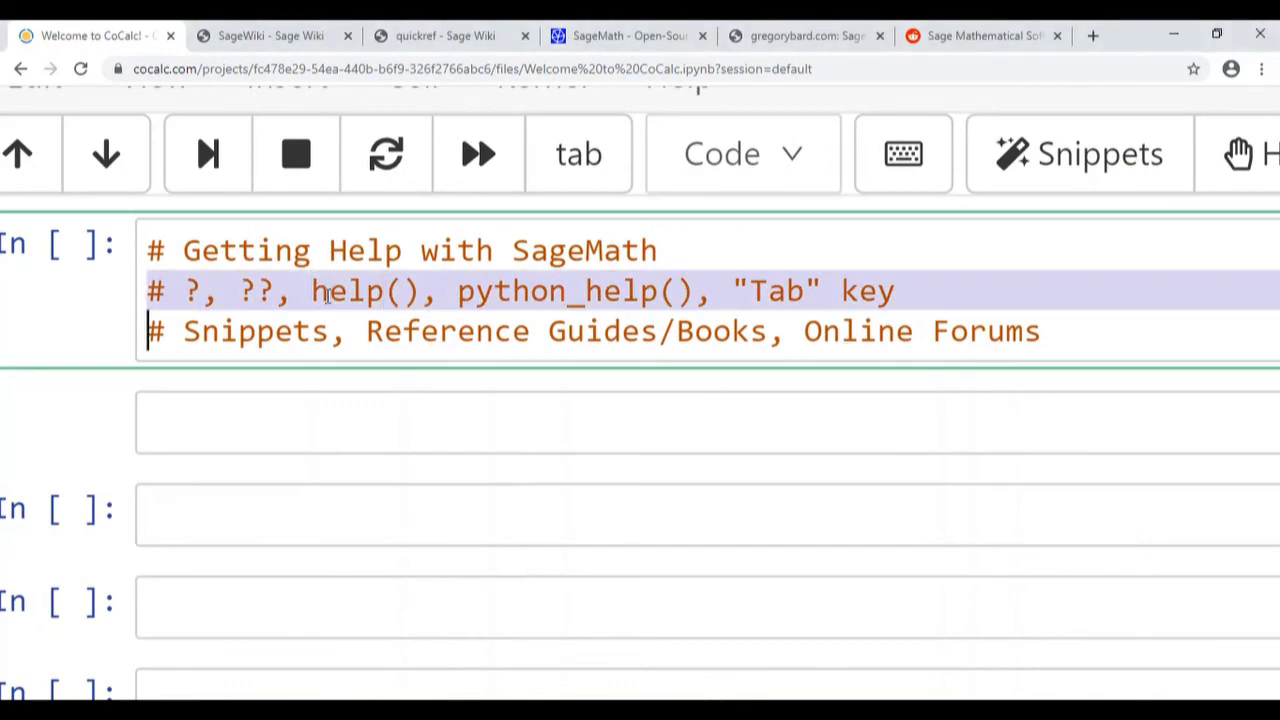
click(457, 291)
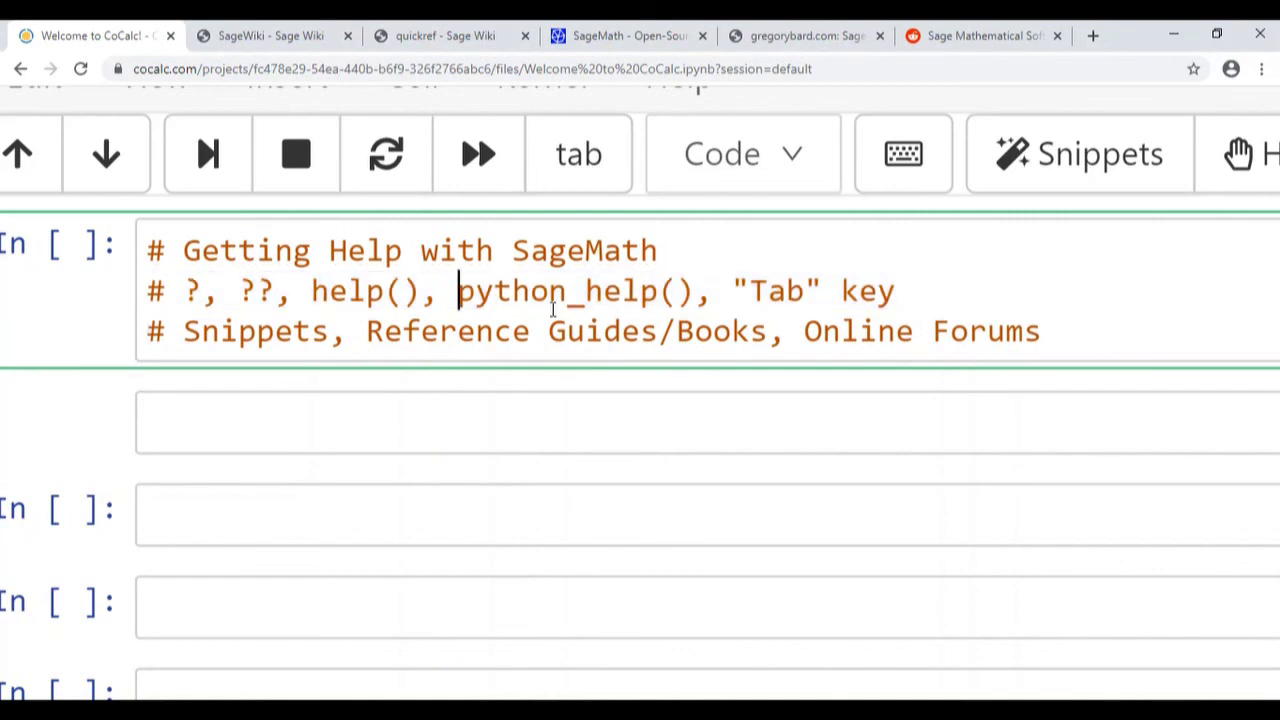
triple_click(568, 335)
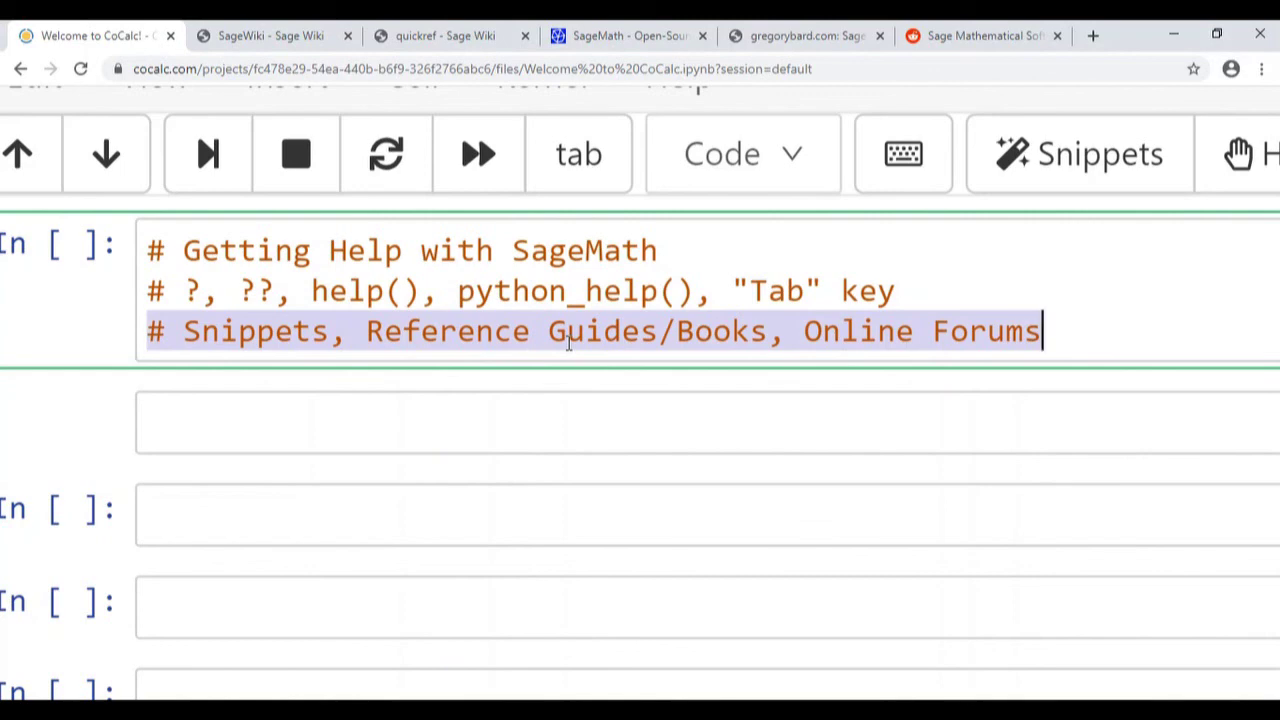
double_click(291, 340)
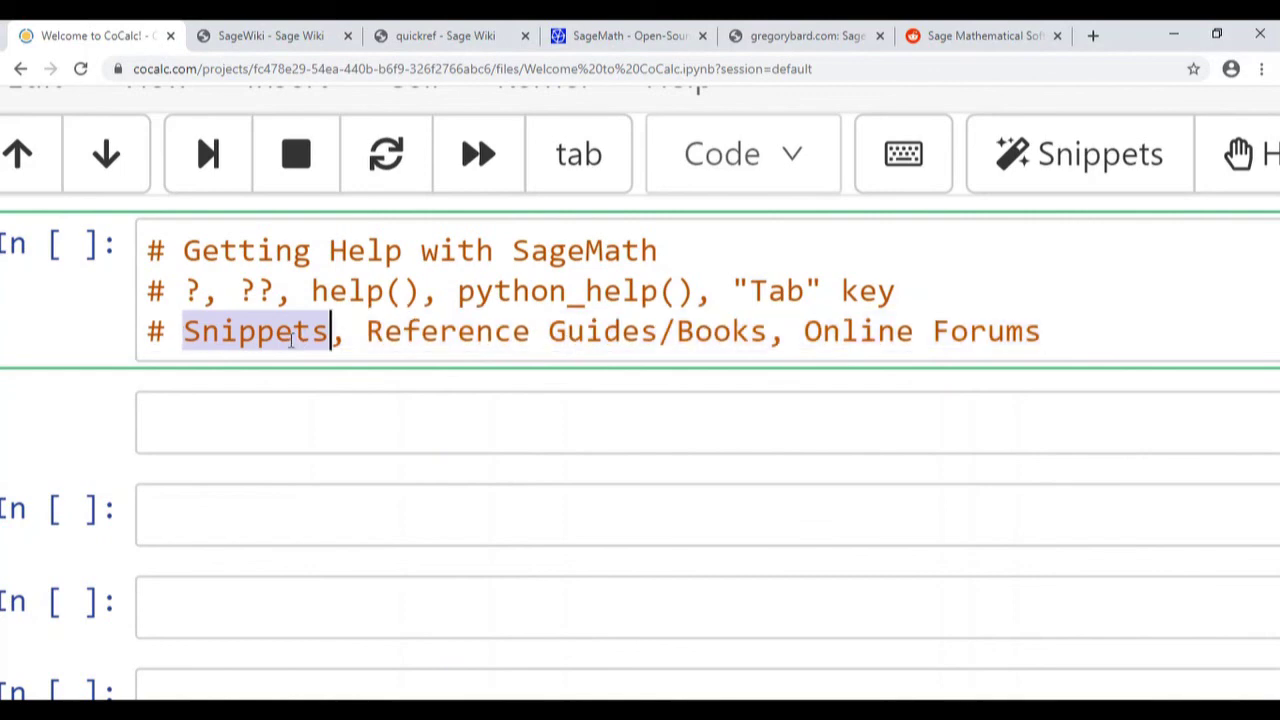
click(291, 340)
mouse_move(592, 376)
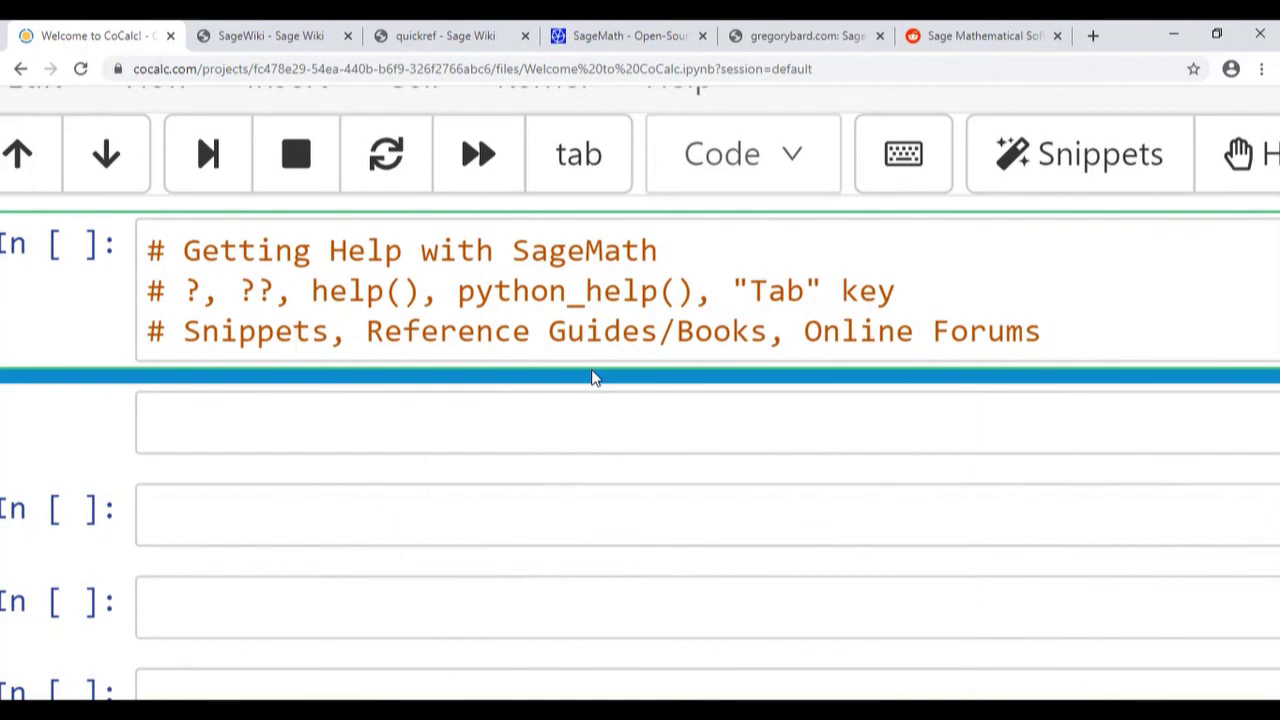
key(ctrl+minus)
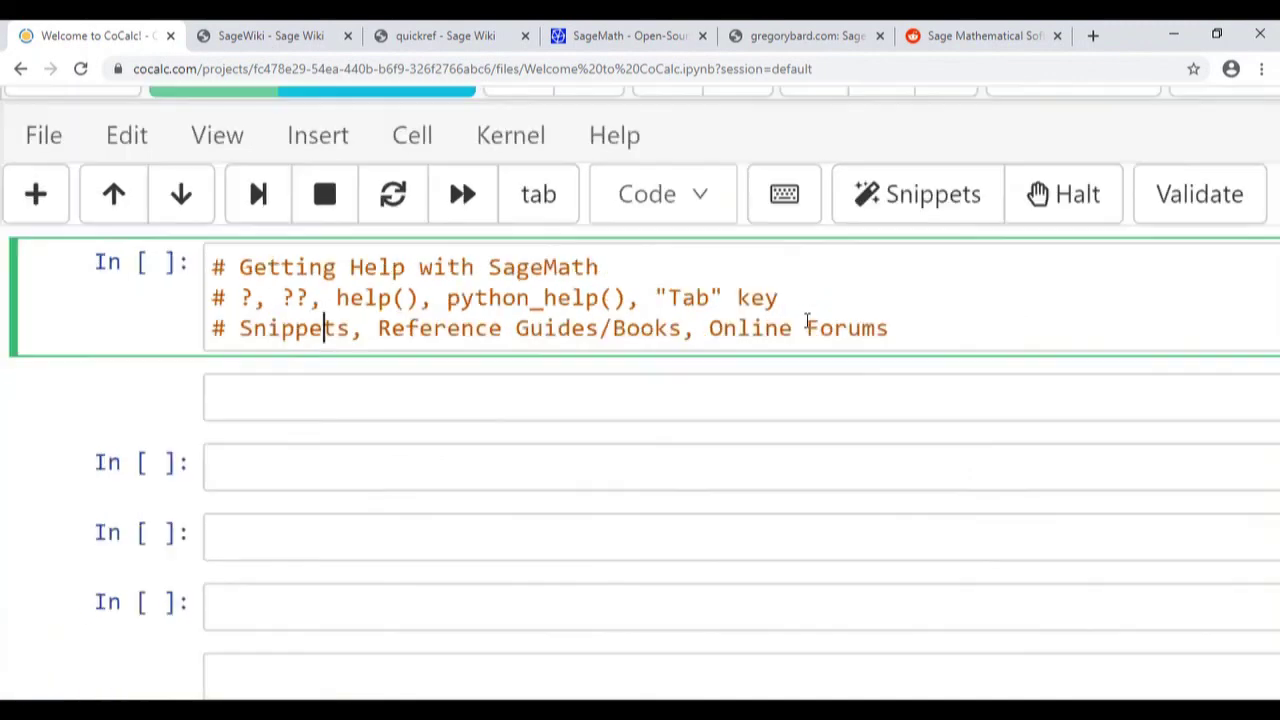
key(ctrl+minus)
key(ctrl+minus)
key(ctrl+minus)
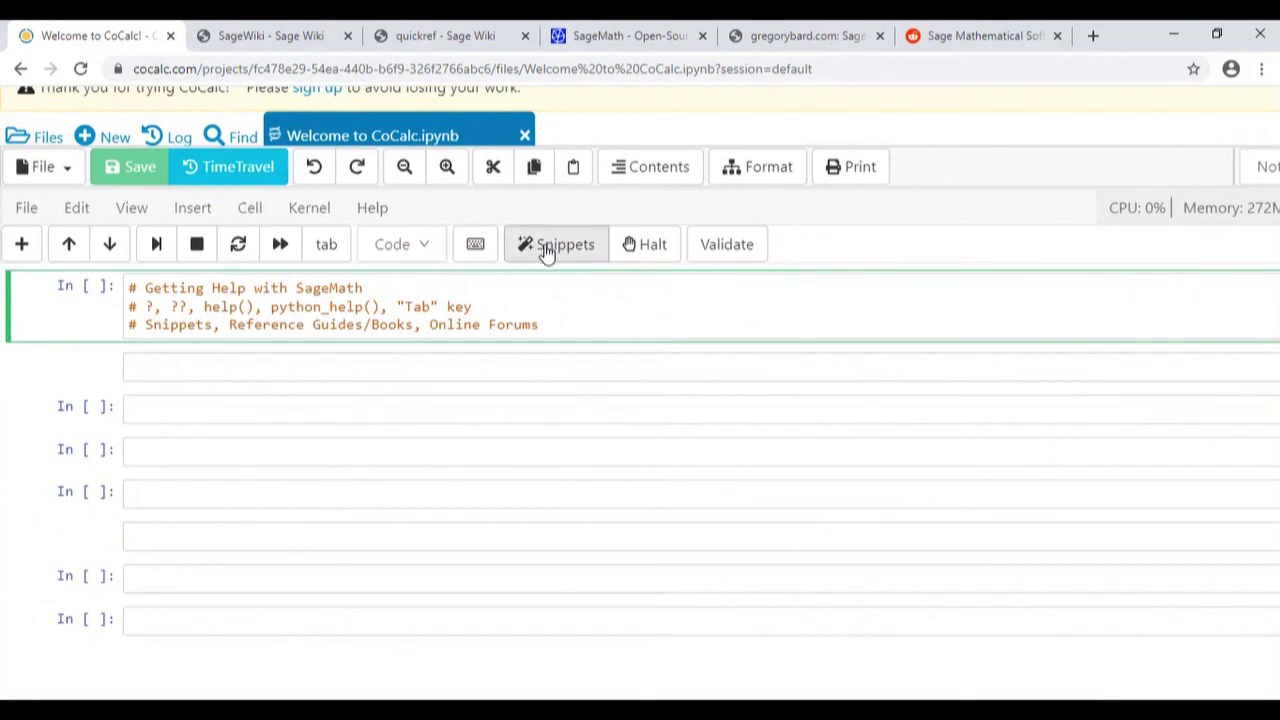
scroll(548, 250, up, 5)
scroll(545, 252, down, 5)
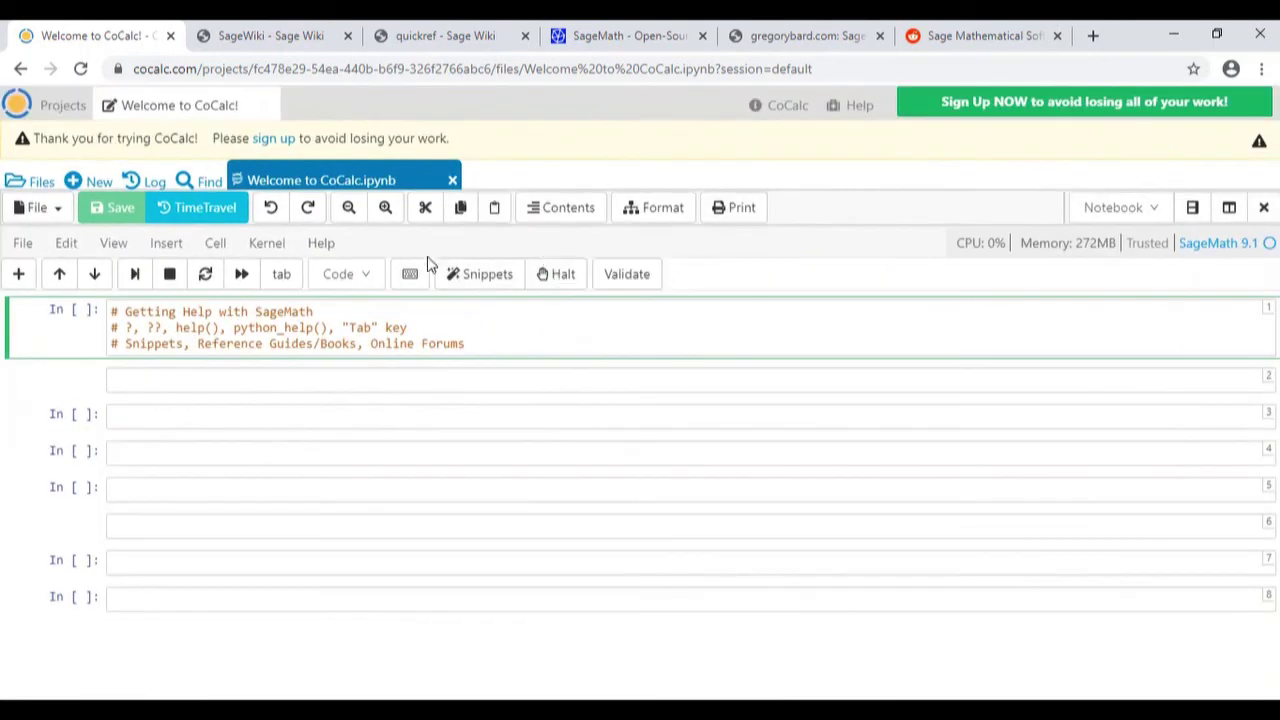
- Browse the snippet categories Tutorial, Mathematics and Miscellaneous, down to Files and Interact
click(484, 284)
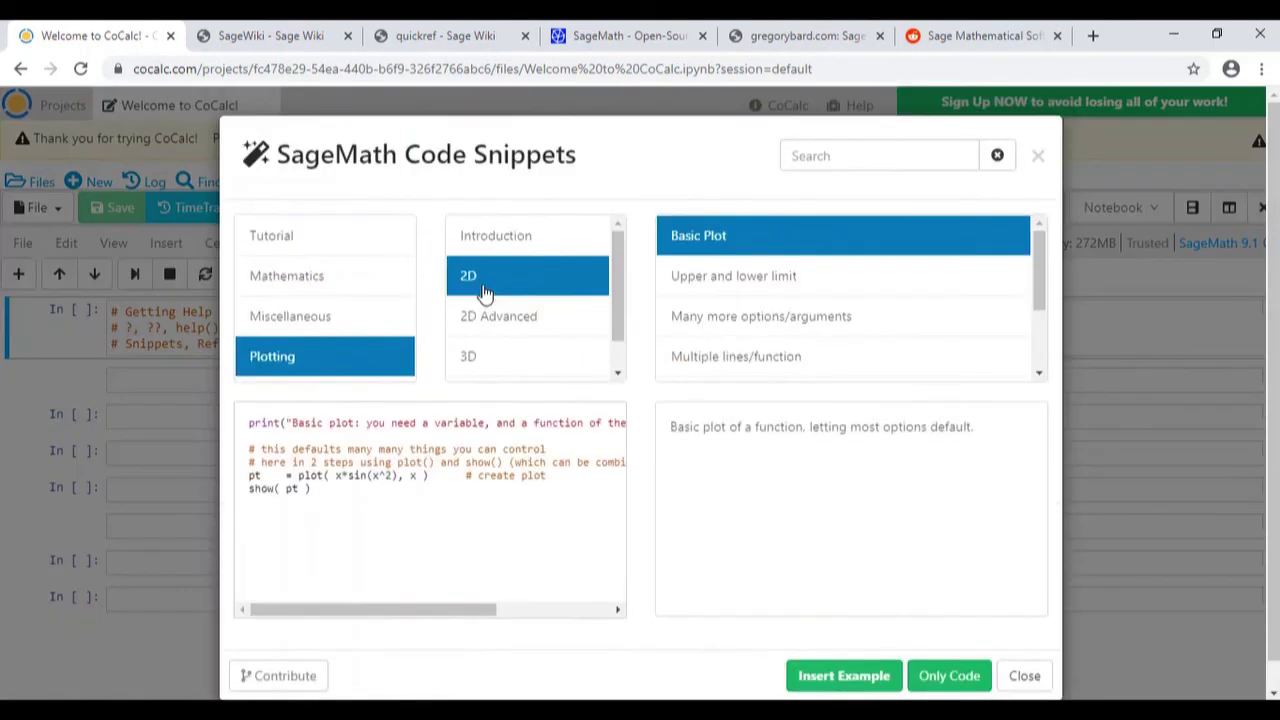
click(352, 239)
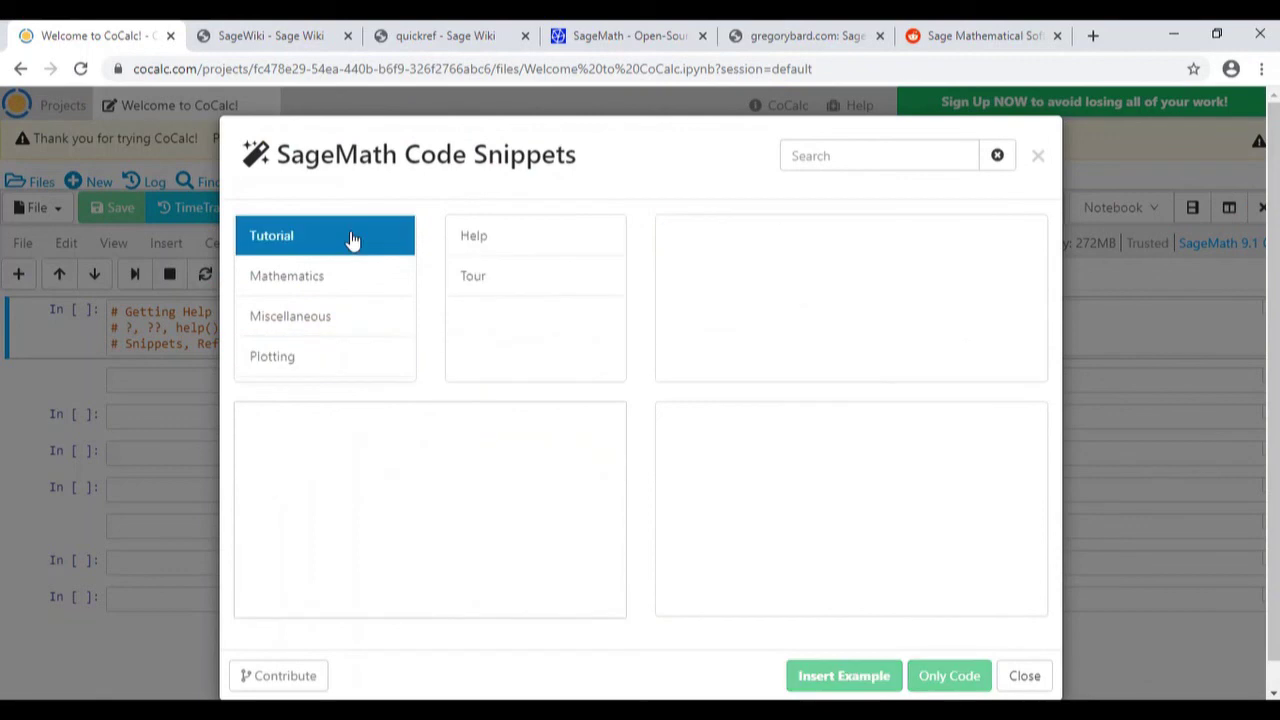
click(333, 288)
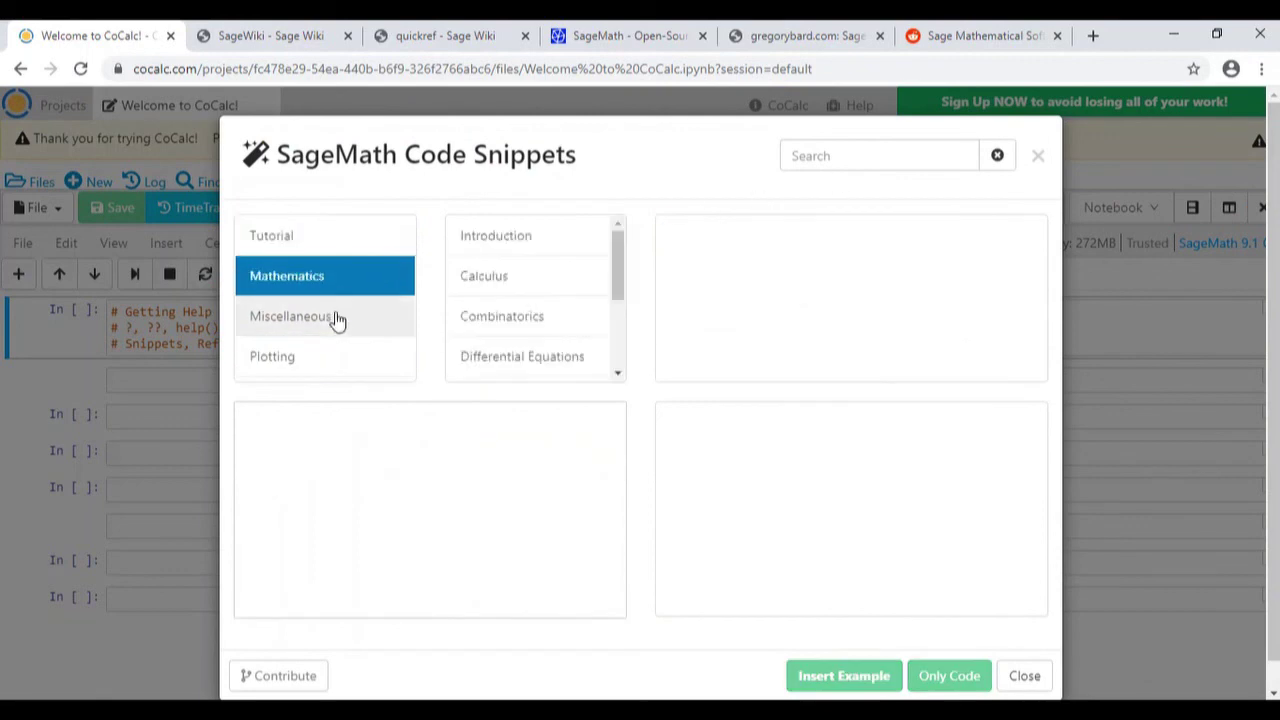
click(337, 318)
click(523, 282)
click(523, 316)
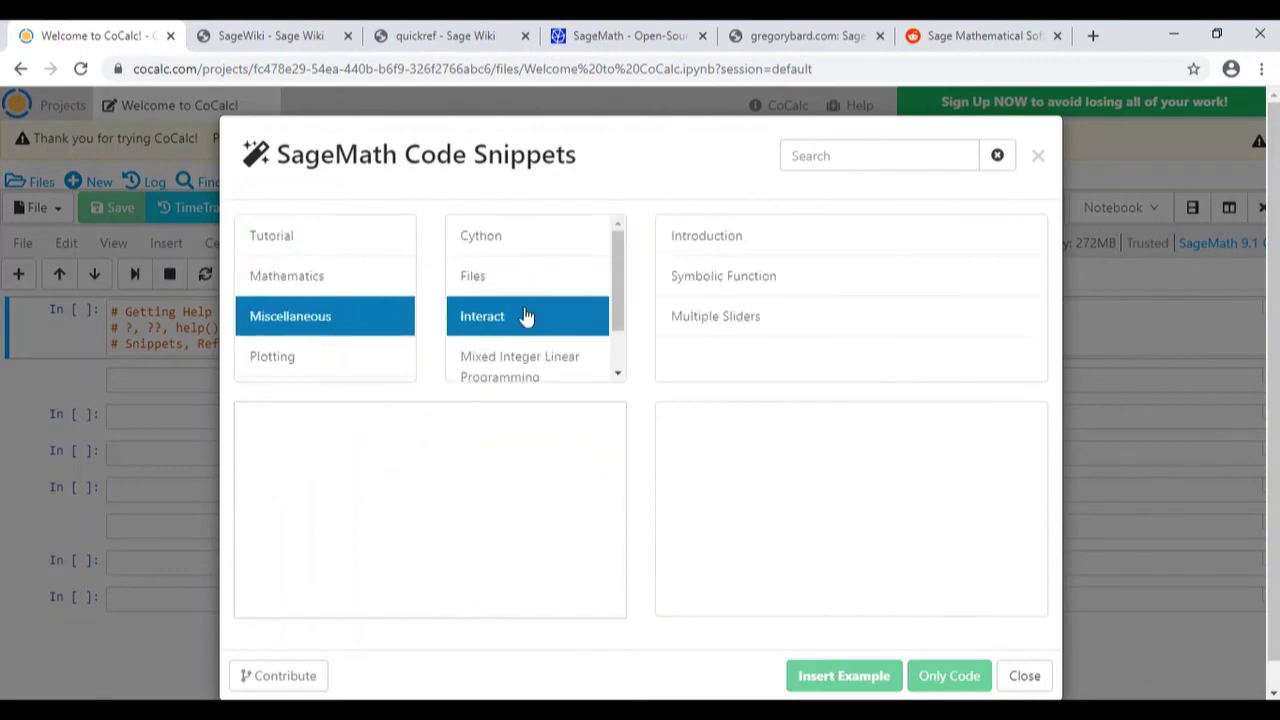
click(851, 164)
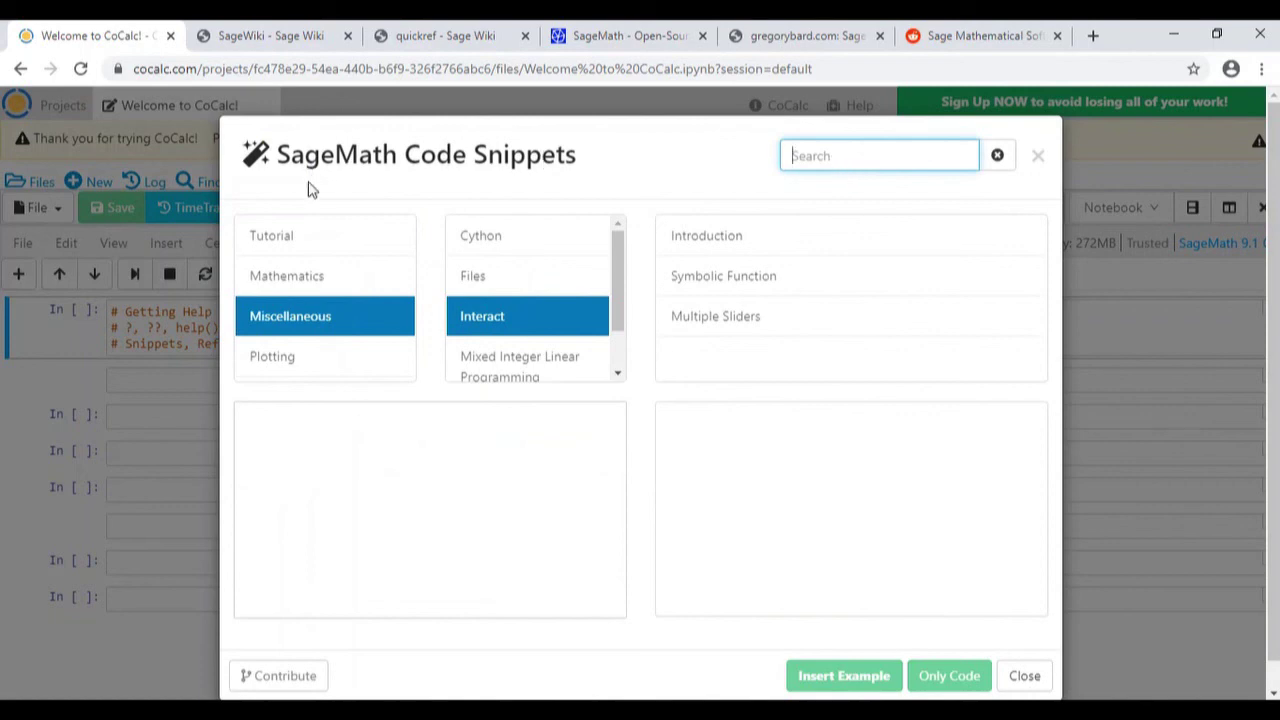
- Preview the Plotting > 2D > Basic Plot example code
click(296, 363)
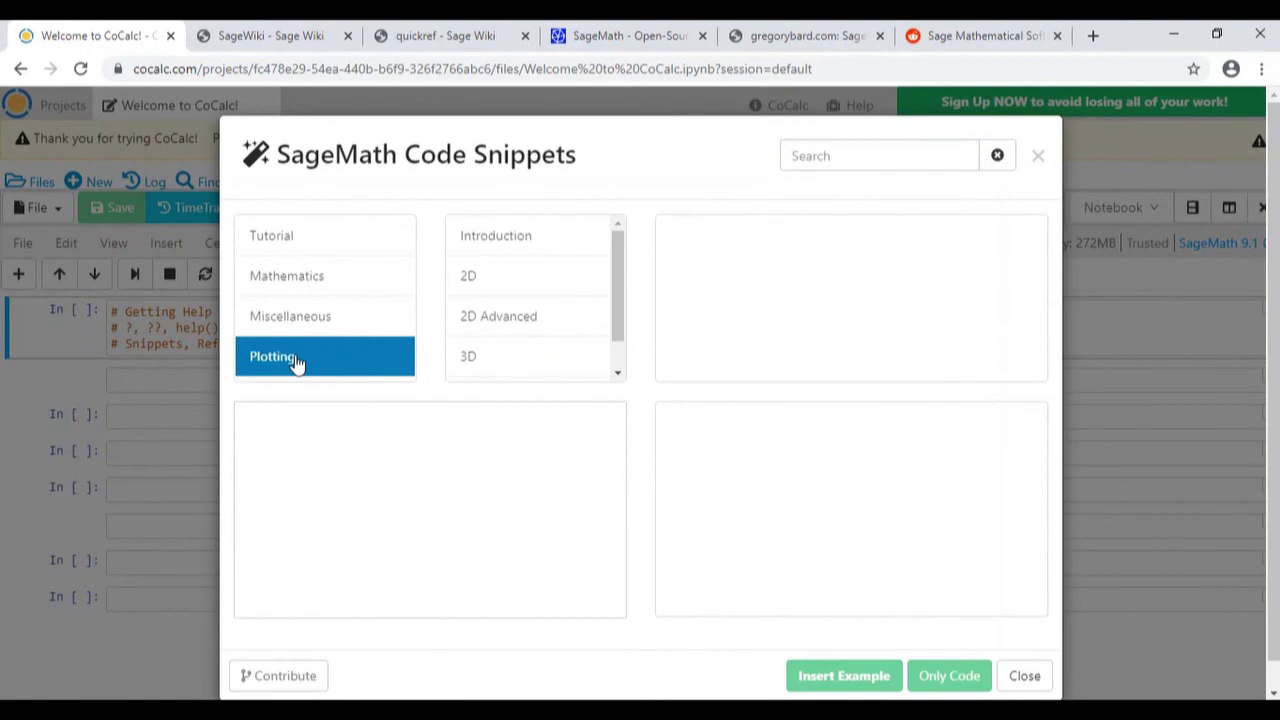
click(490, 278)
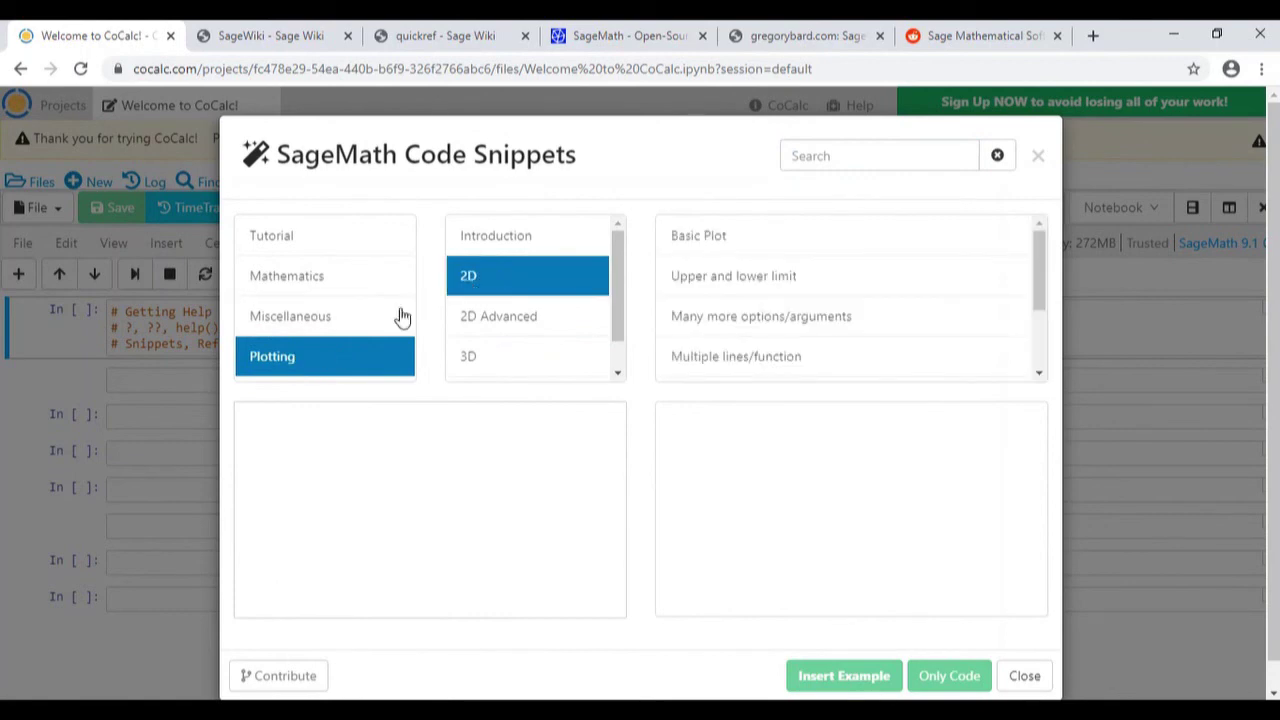
scroll(362, 310, down, 1)
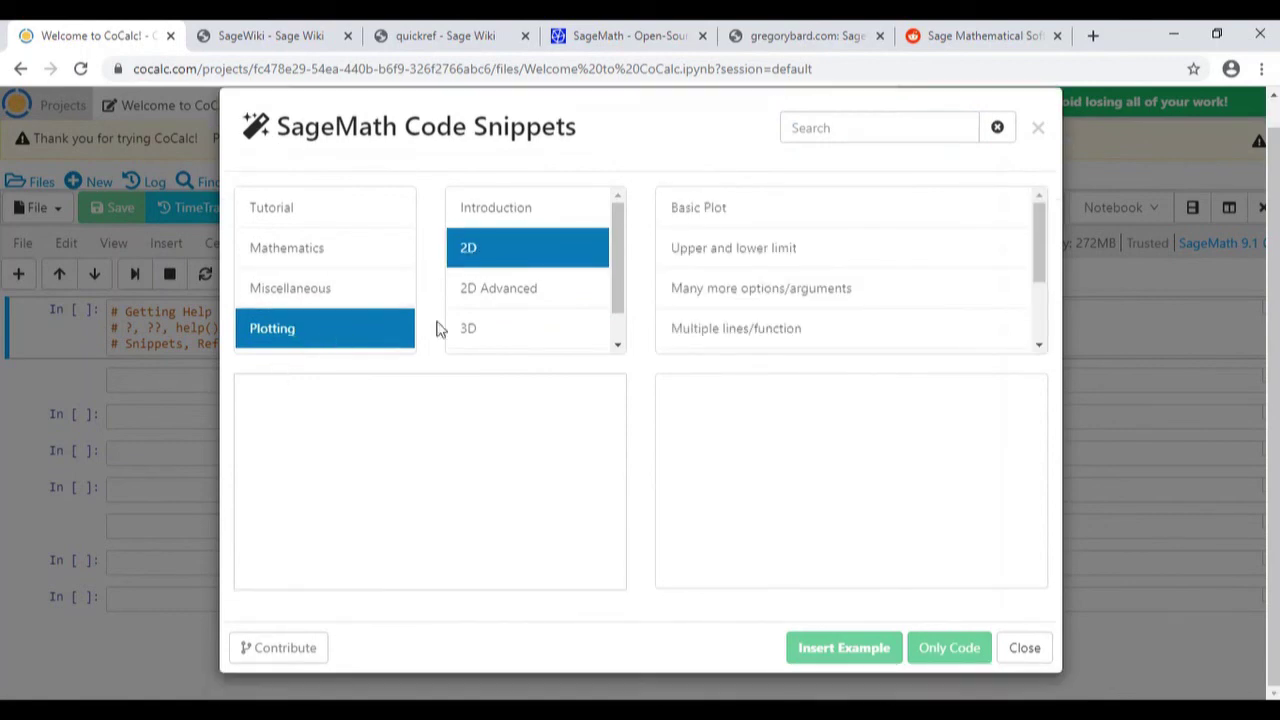
click(725, 216)
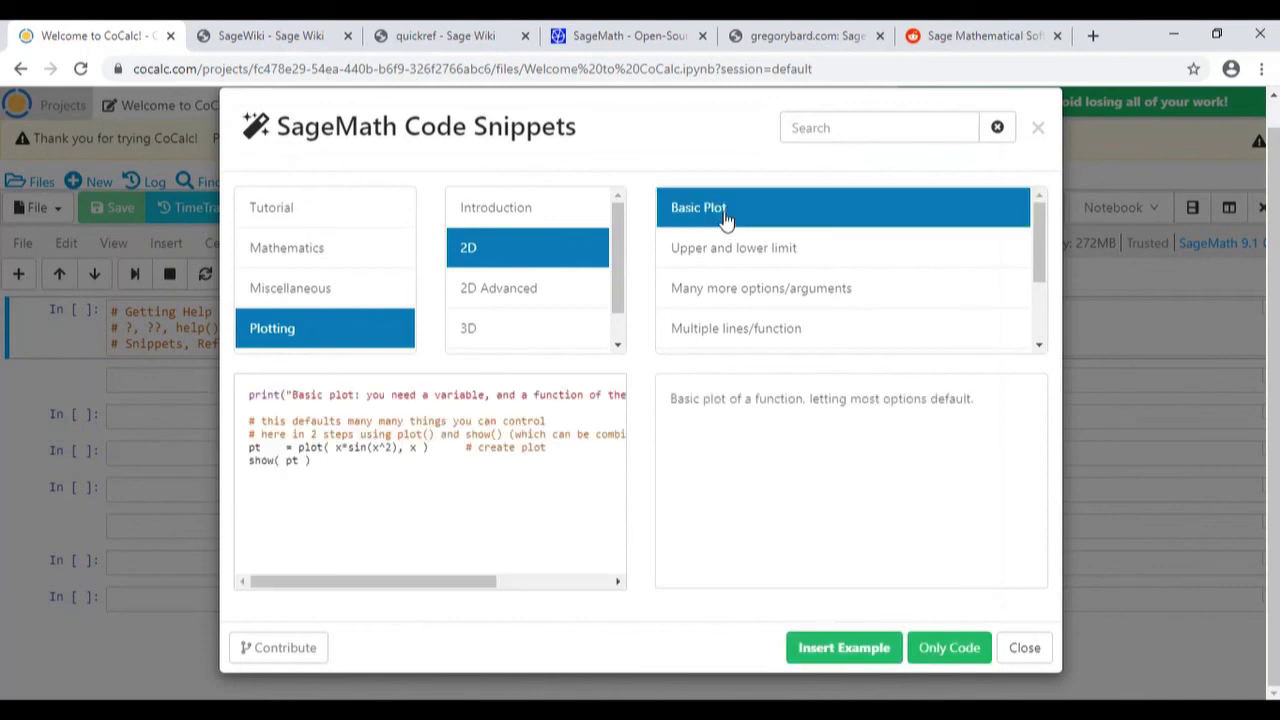
drag(352, 468, 238, 396)
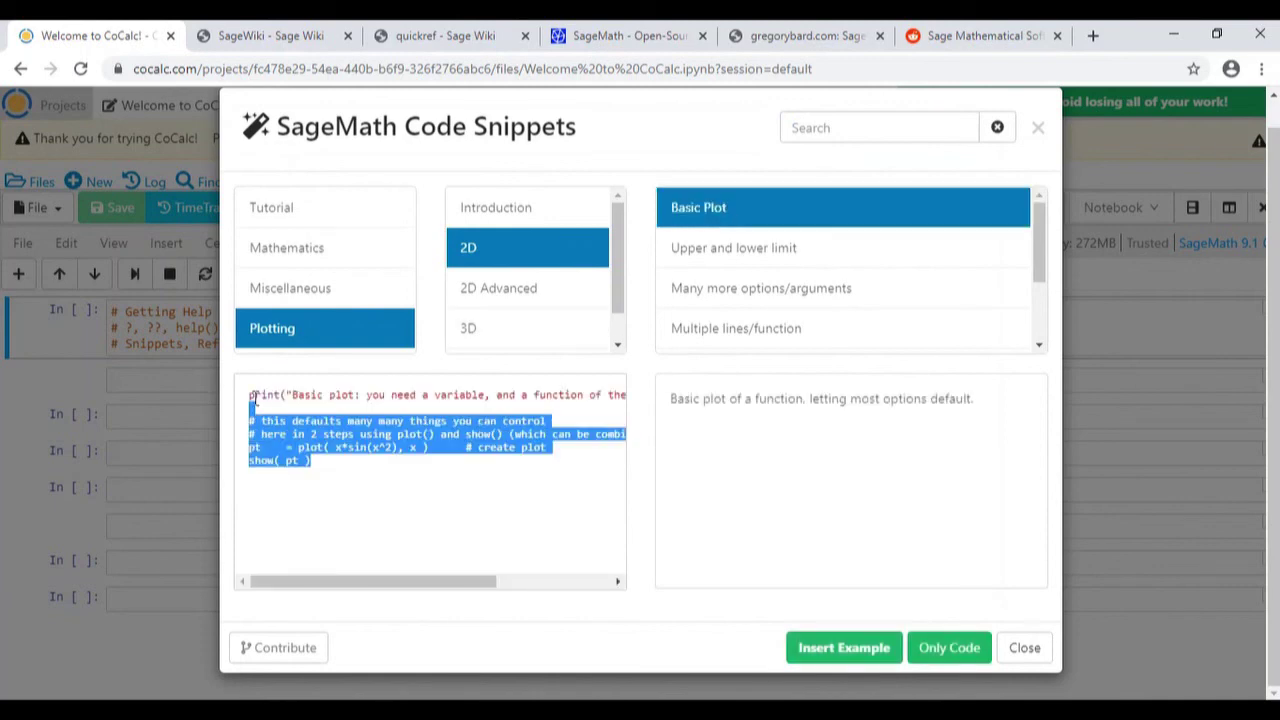
click(383, 442)
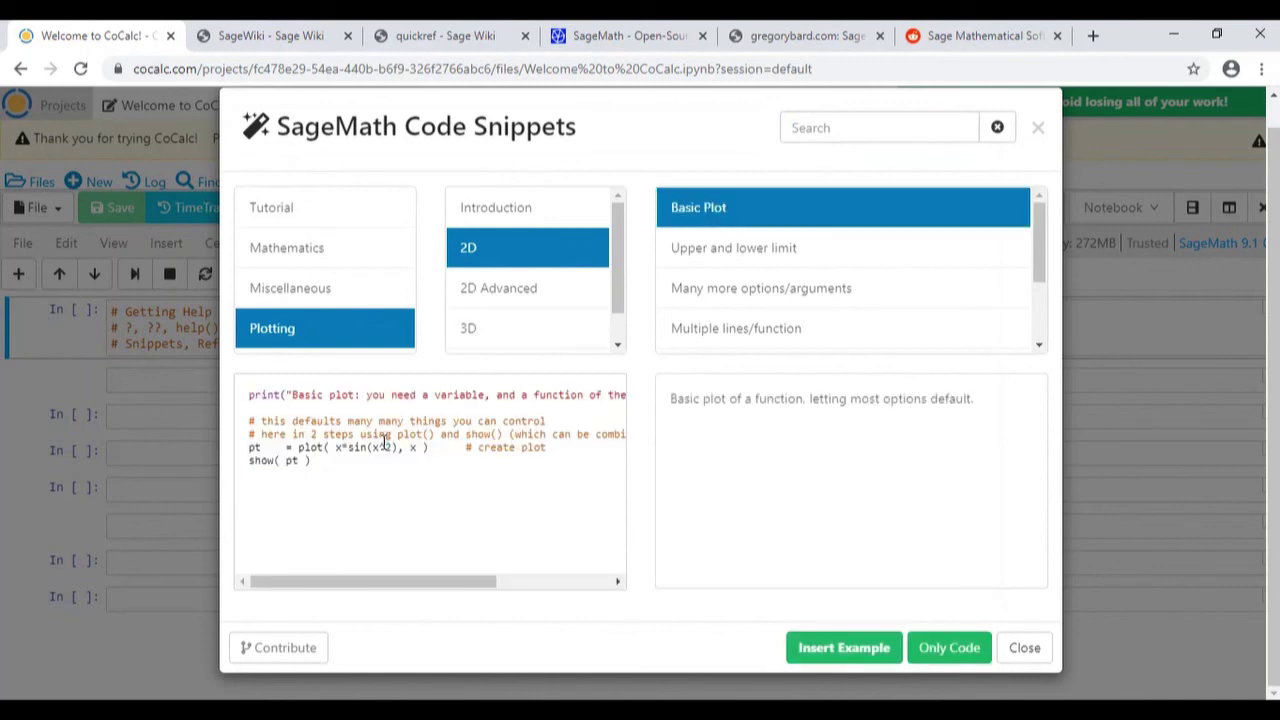
- Read the Basic Plot description and code, then close the snippets without inserting anything
double_click(778, 400)
click(778, 402)
click(889, 417)
triple_click(831, 401)
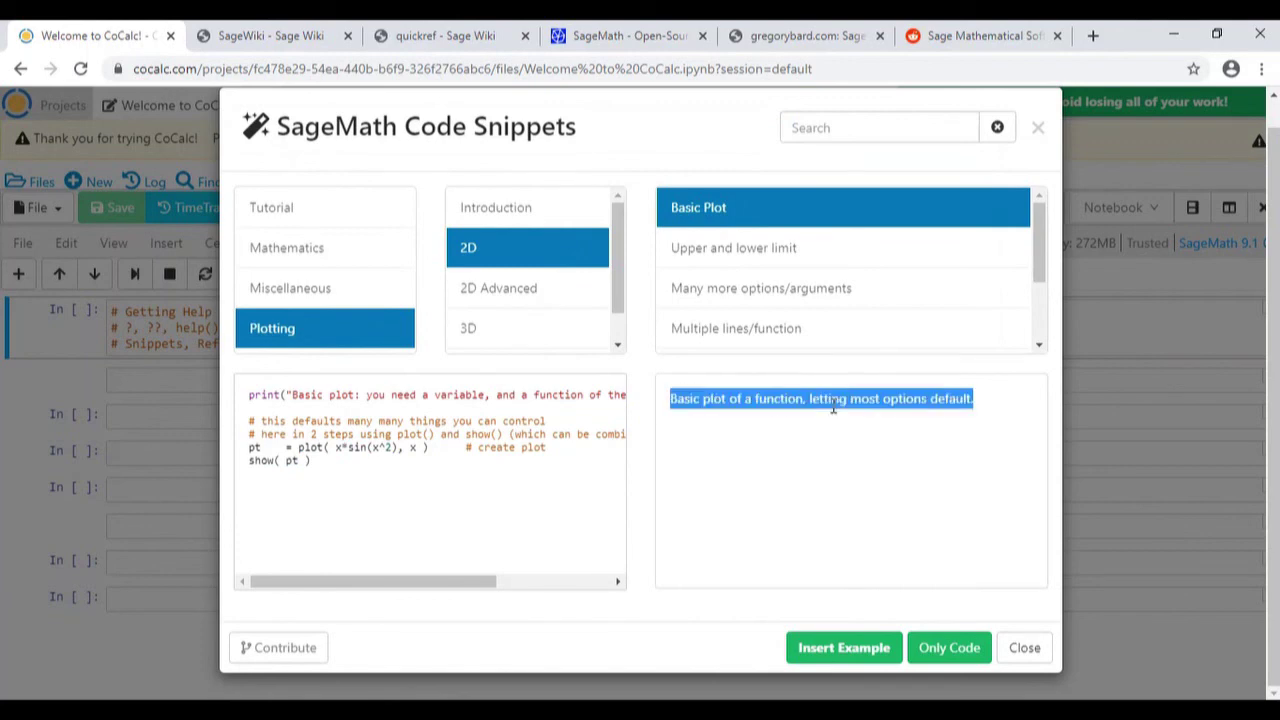
click(447, 470)
drag(386, 471, 226, 398)
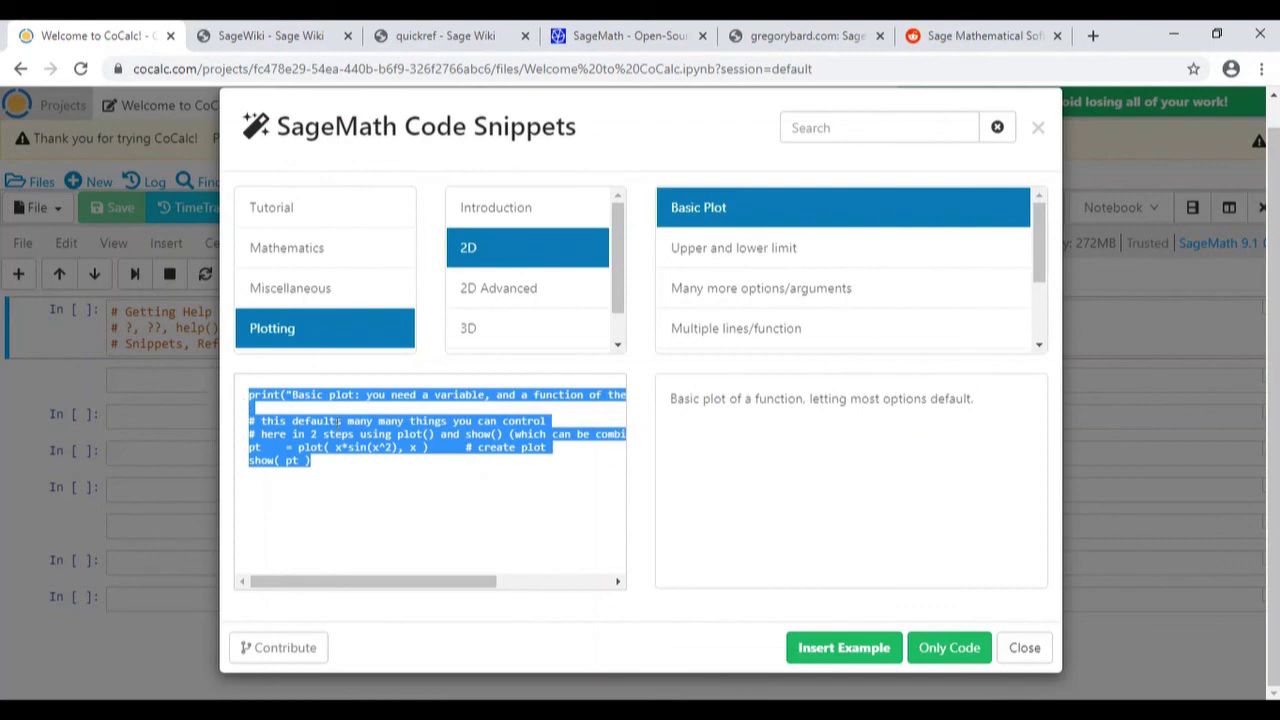
click(260, 405)
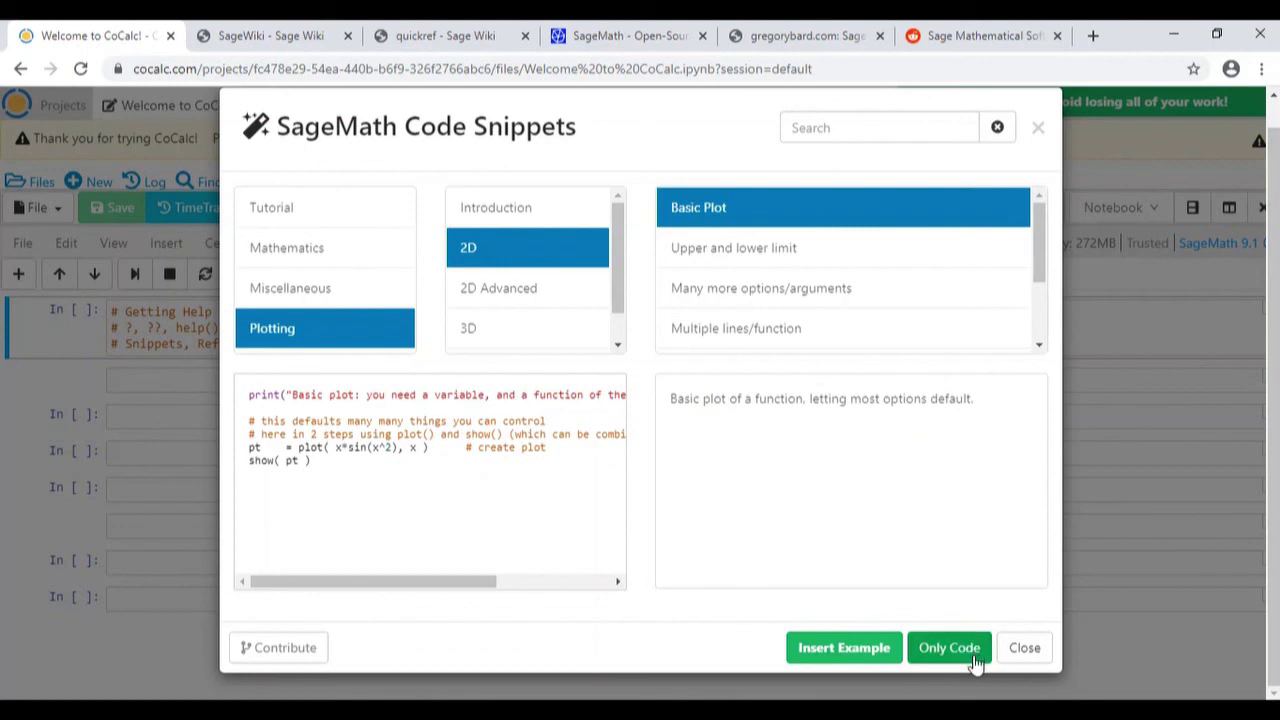
drag(363, 508, 211, 377)
key(Escape)
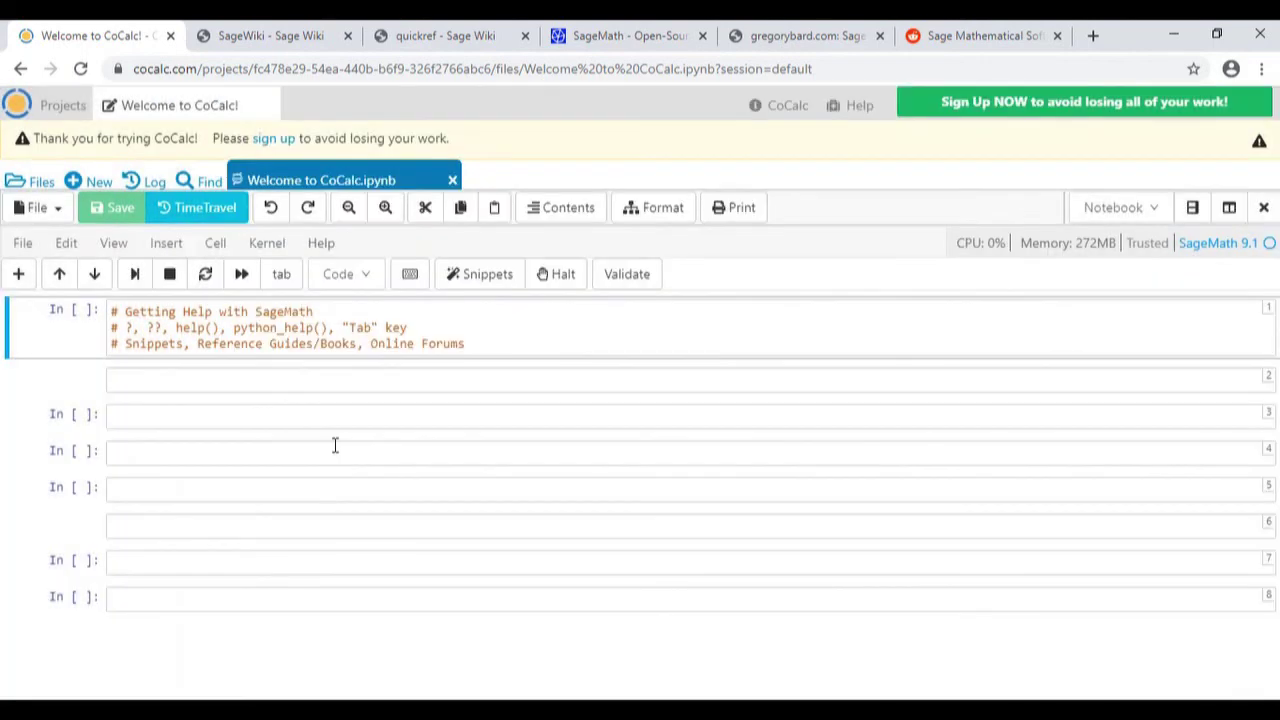
click(431, 380)
- Insert the Basic Plot snippet example into the selected notebook cell
click(500, 282)
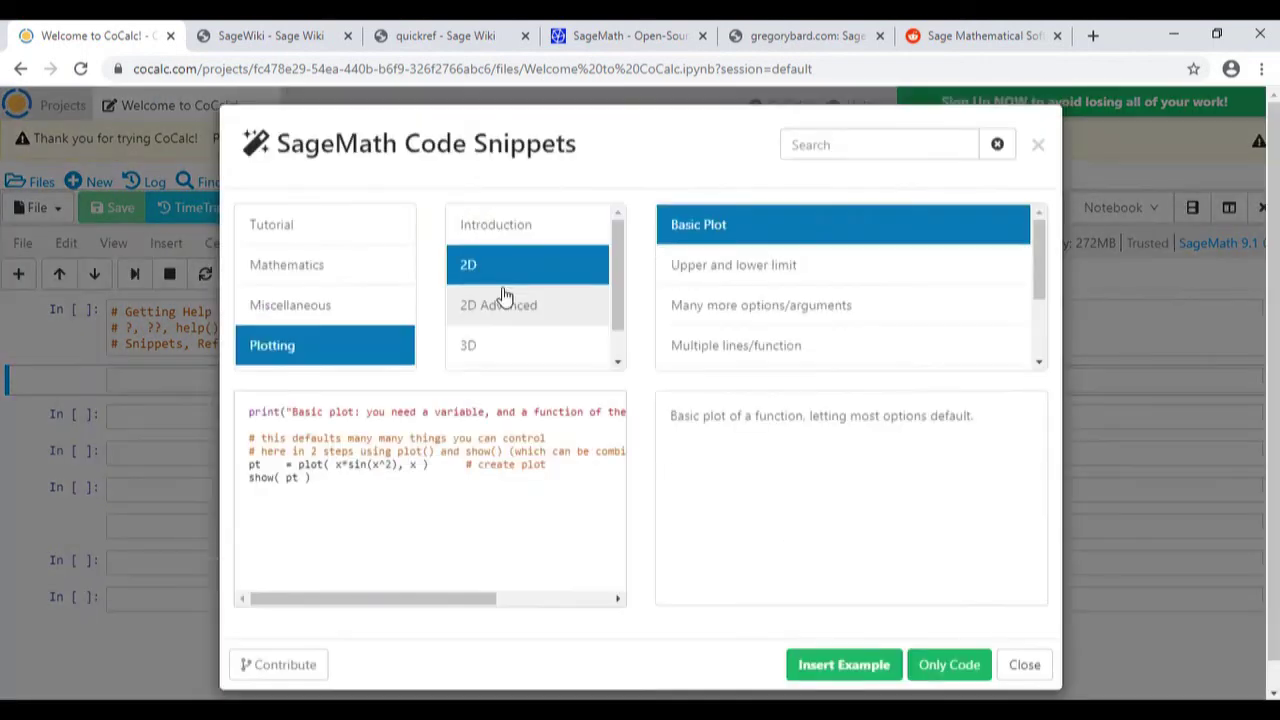
click(844, 676)
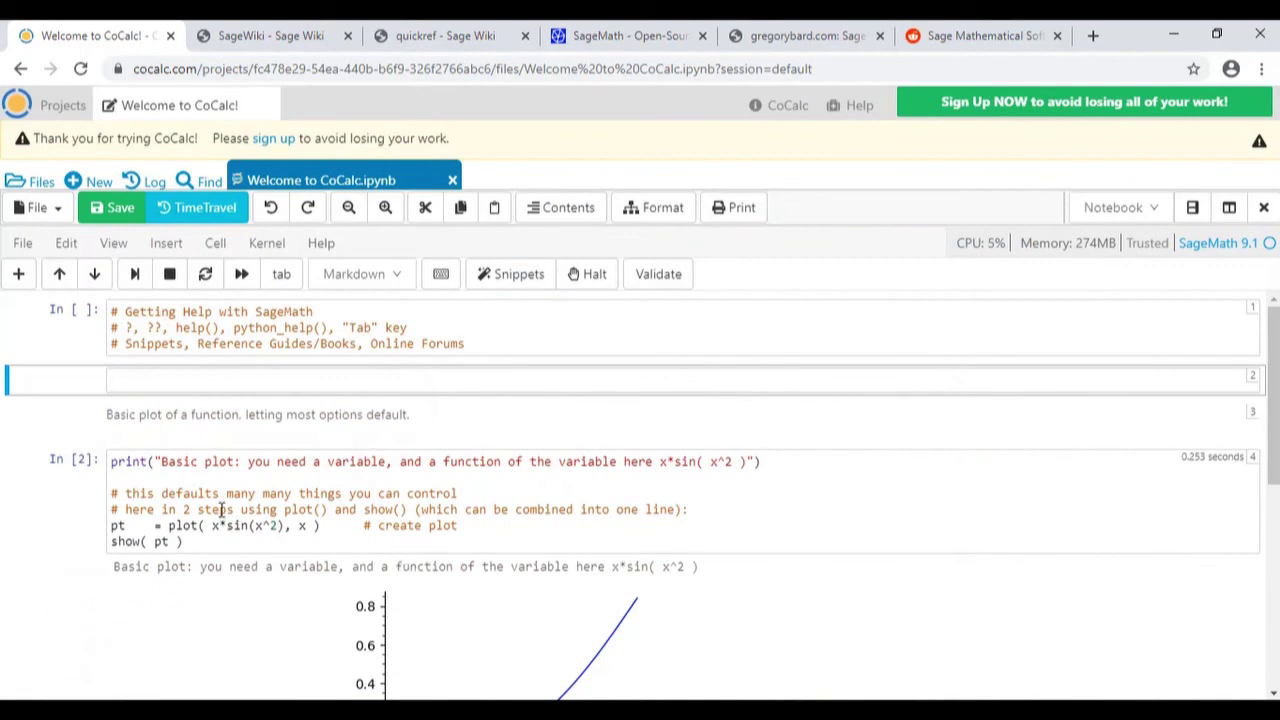
scroll(221, 510, down, 2)
scroll(250, 400, up, 1)
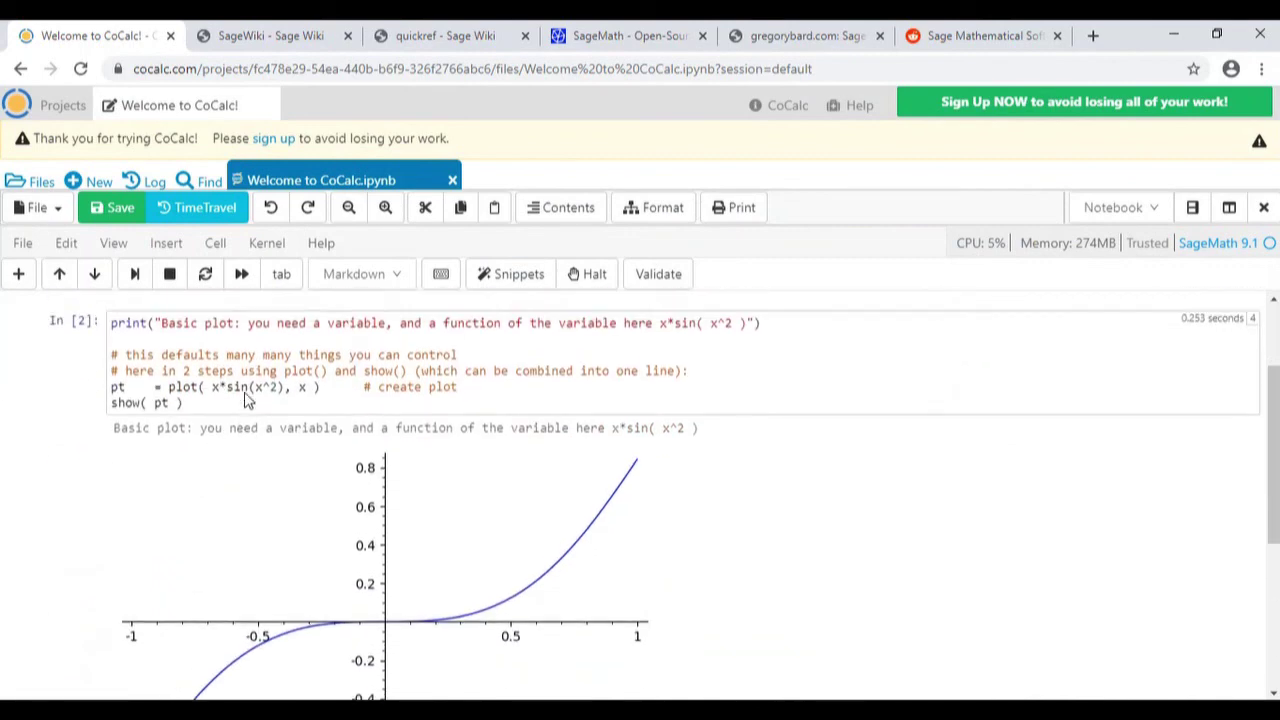
- Review the inserted print line, comments and the plotted function x*sin(x^2)
drag(163, 325, 650, 326)
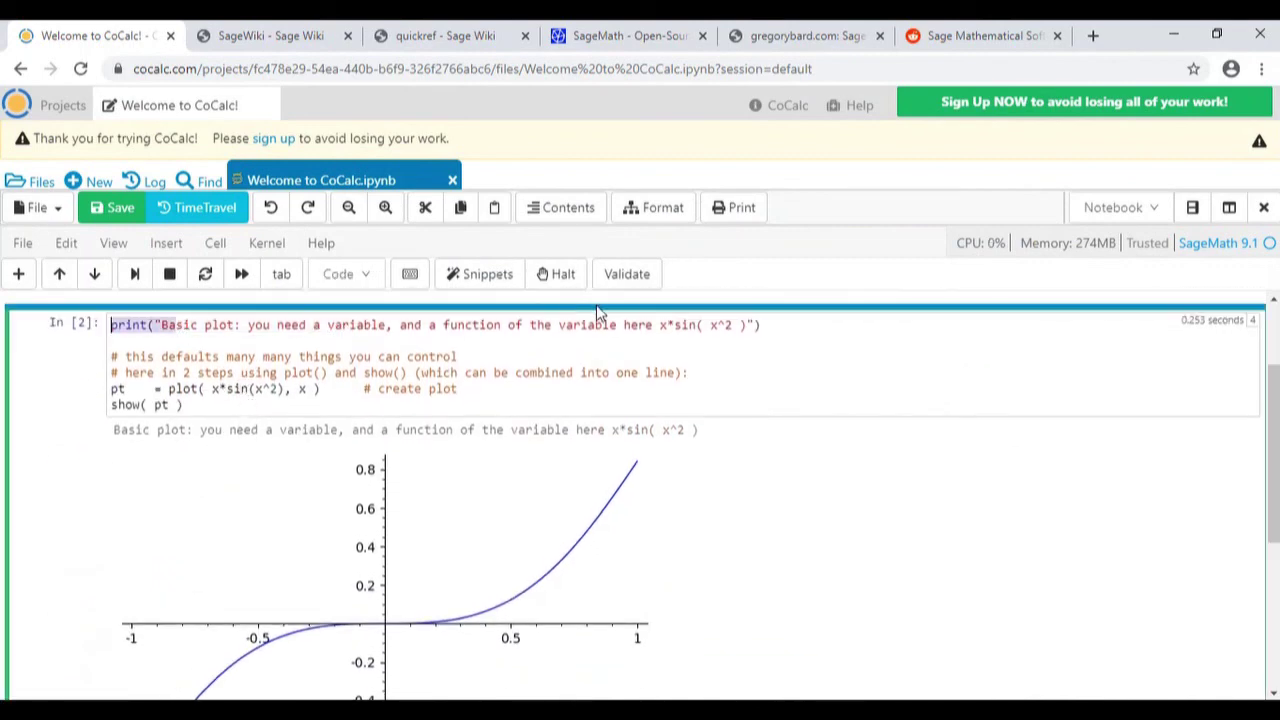
triple_click(768, 323)
click(460, 357)
drag(124, 357, 222, 388)
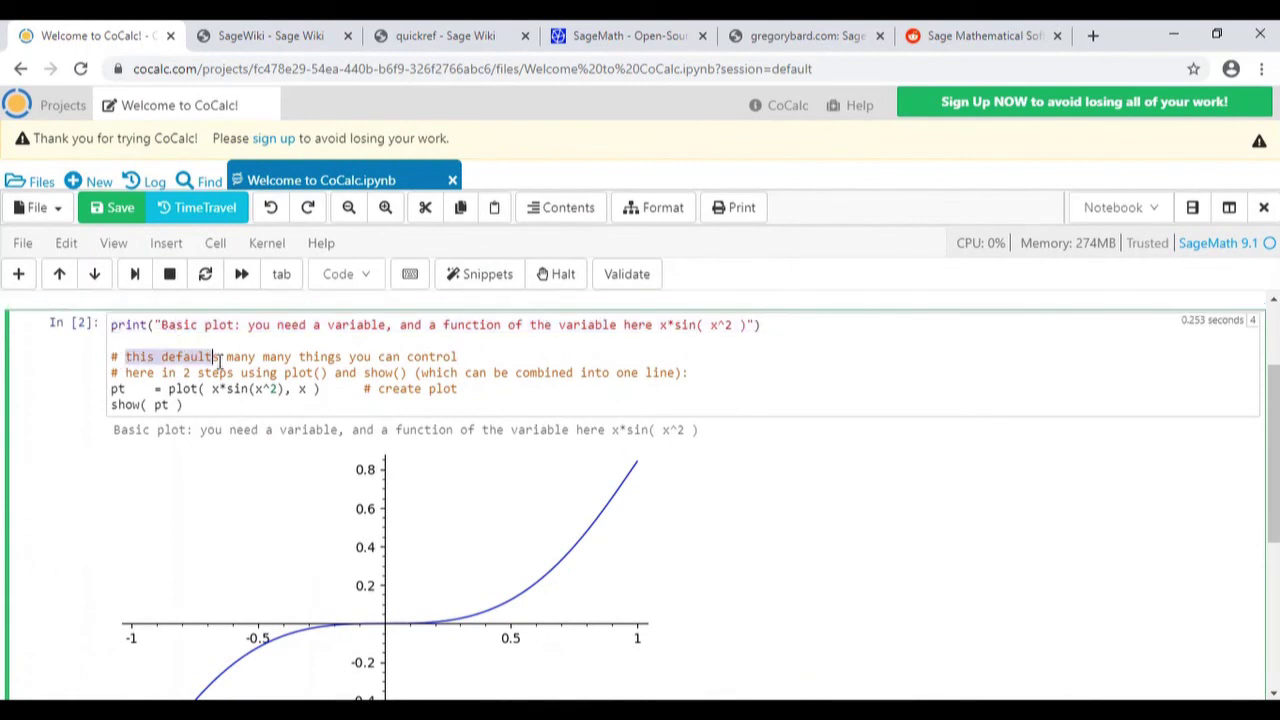
click(222, 388)
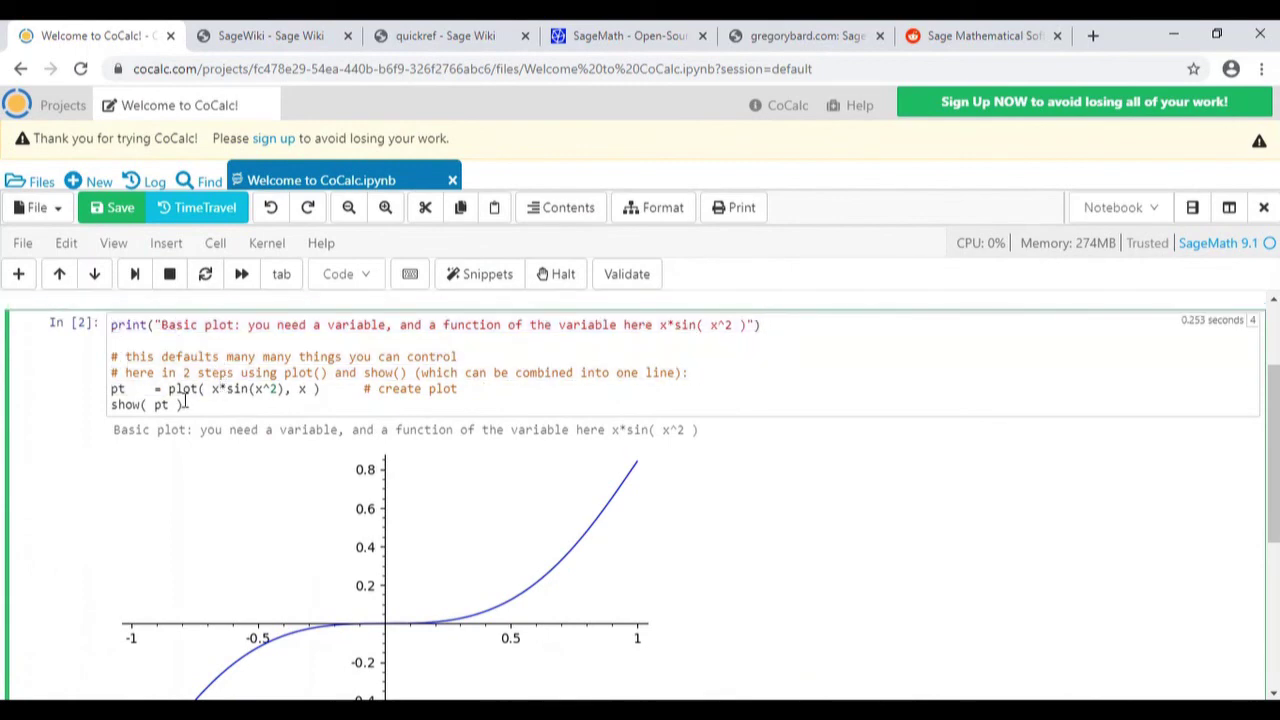
scroll(185, 403, down, 1)
scroll(423, 431, down, 2)
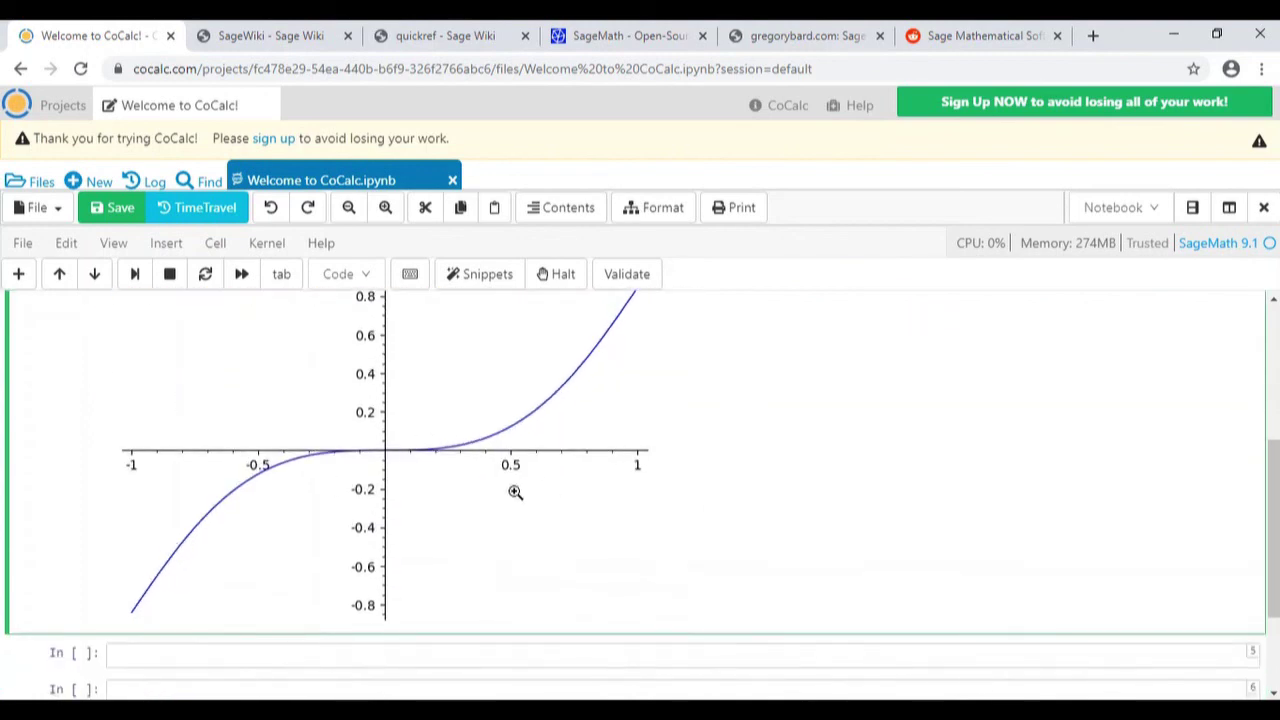
scroll(515, 492, up, 1)
scroll(551, 505, up, 2)
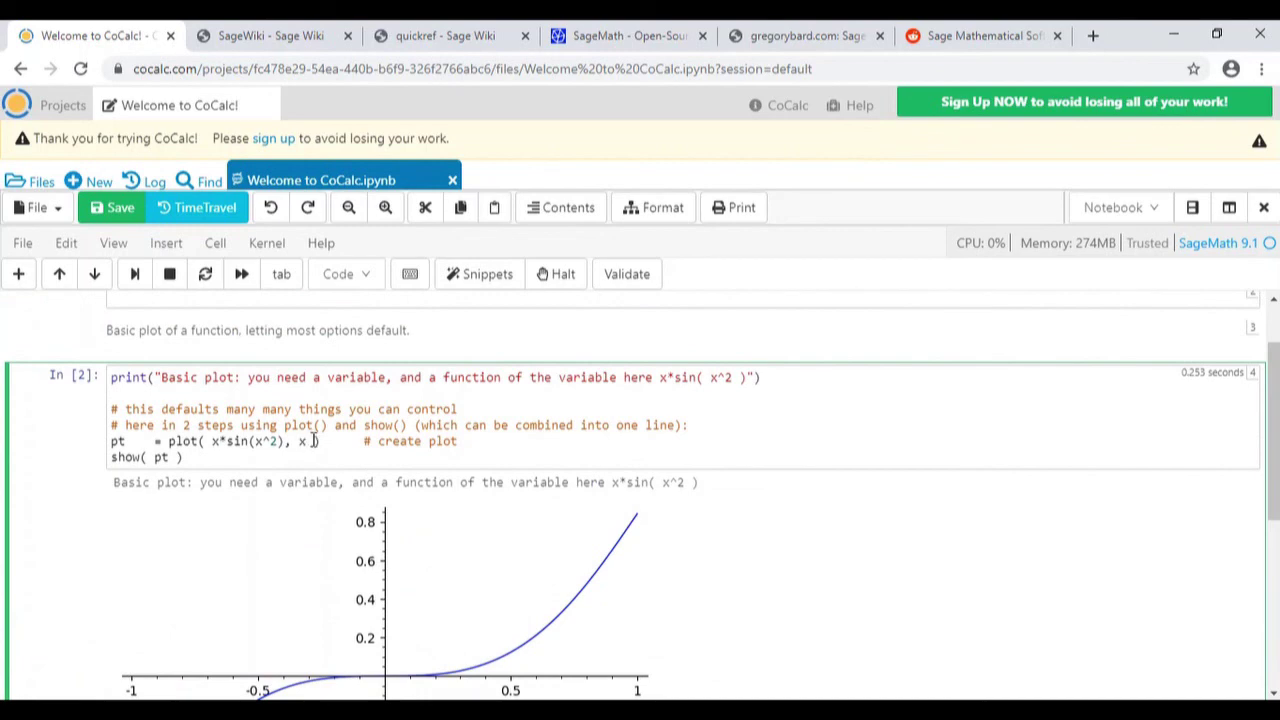
drag(318, 441, 205, 441)
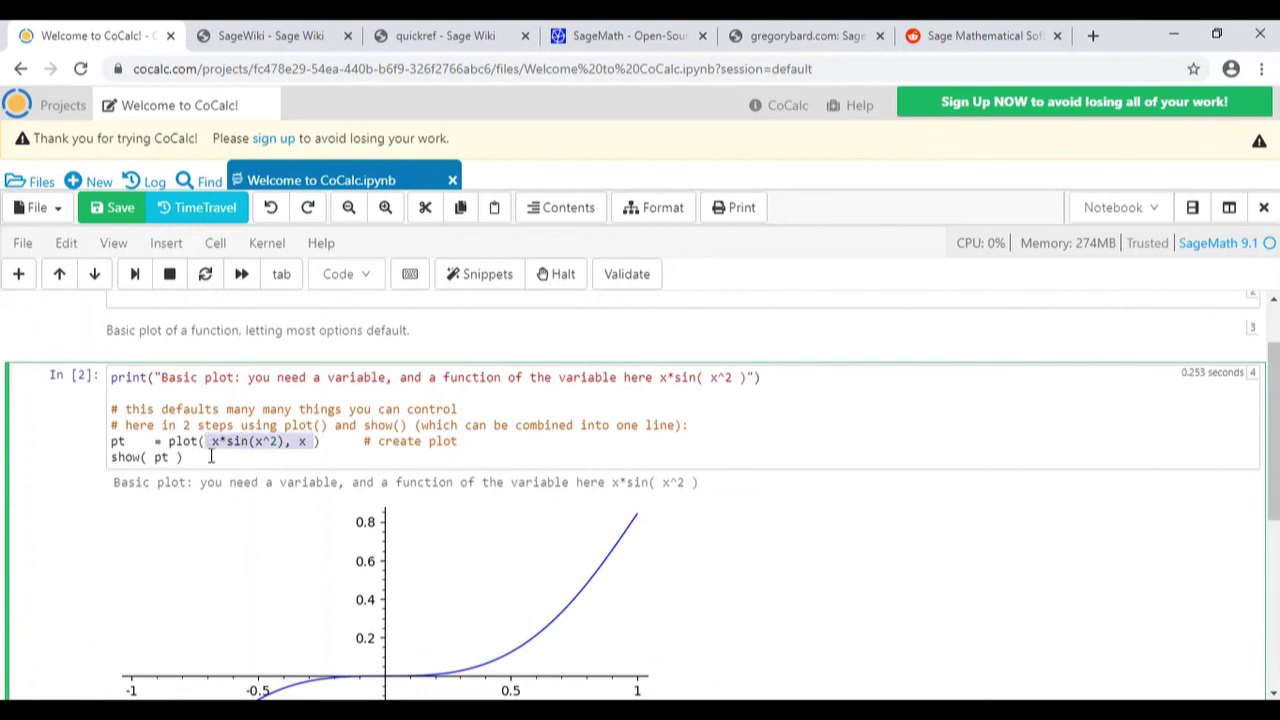
click(210, 456)
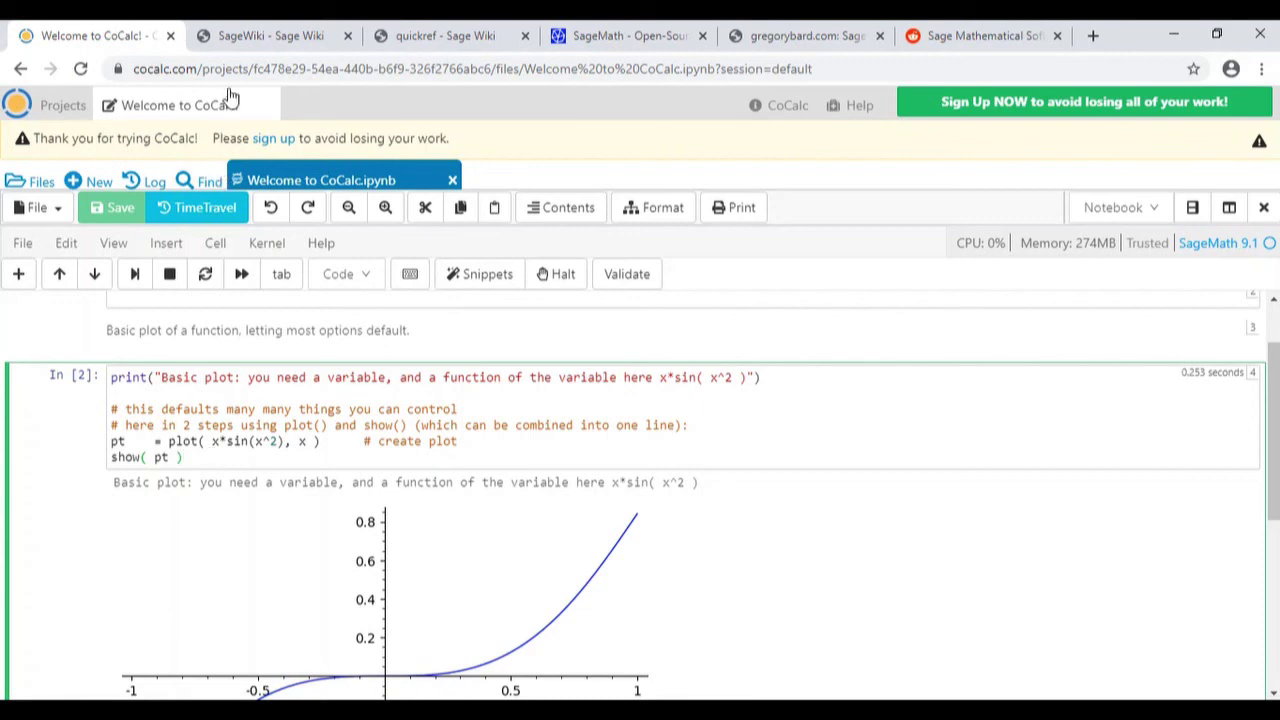
- Switch to the SageWiki tab, scroll through the wiki.sagemath.org sections and back up
click(263, 33)
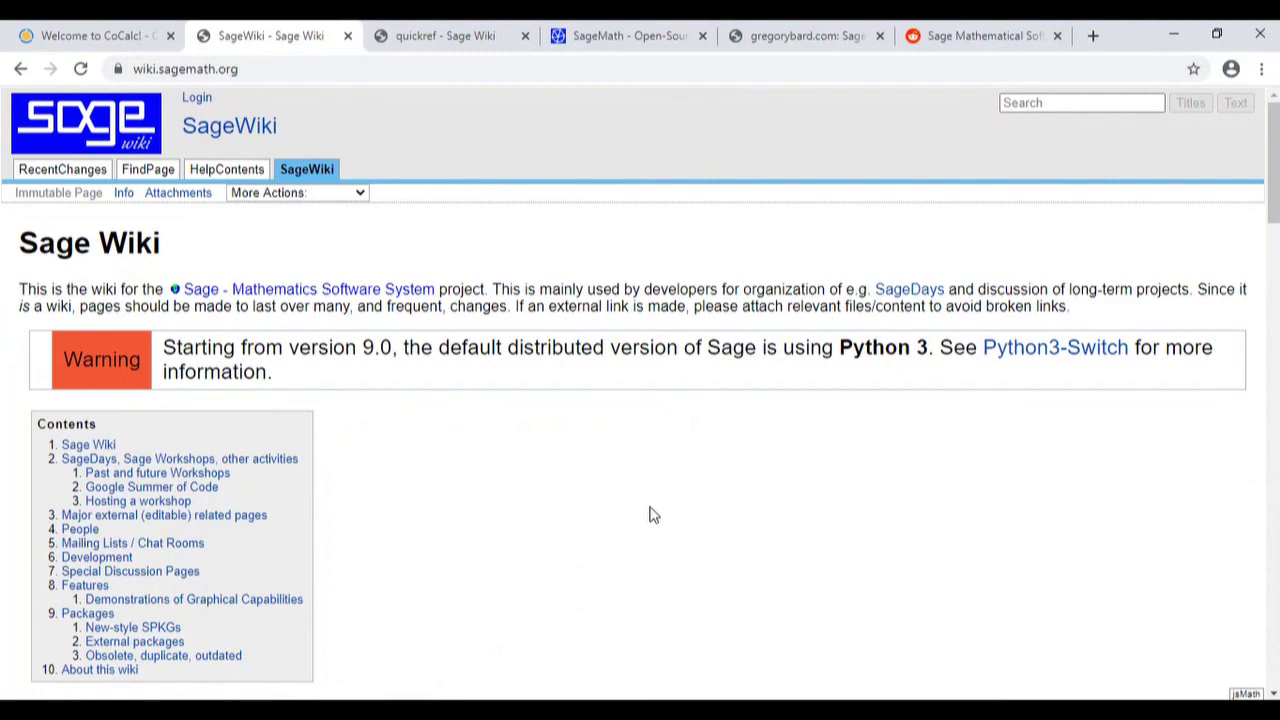
scroll(650, 515, down, 2)
scroll(650, 515, down, 1)
scroll(650, 515, down, 3)
scroll(650, 515, down, 2)
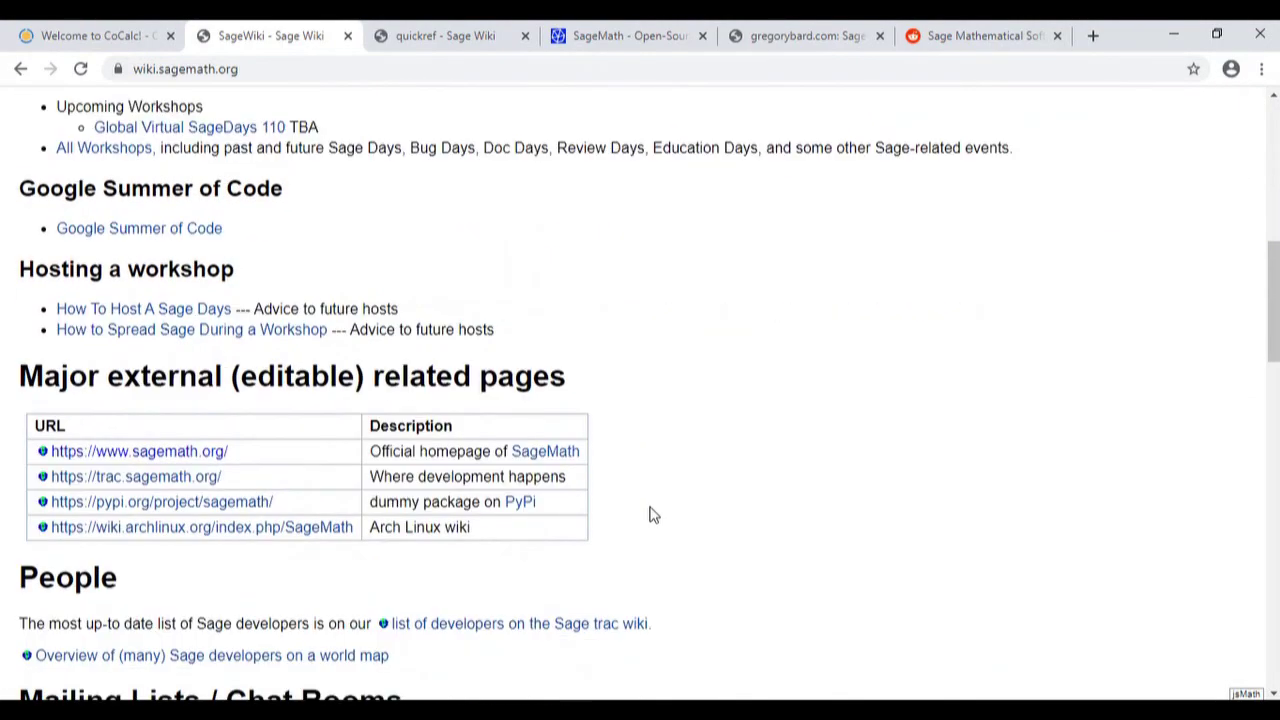
scroll(650, 515, down, 1)
scroll(763, 391, down, 1)
scroll(763, 391, down, 1)
scroll(763, 391, down, 1)
scroll(763, 391, down, 1)
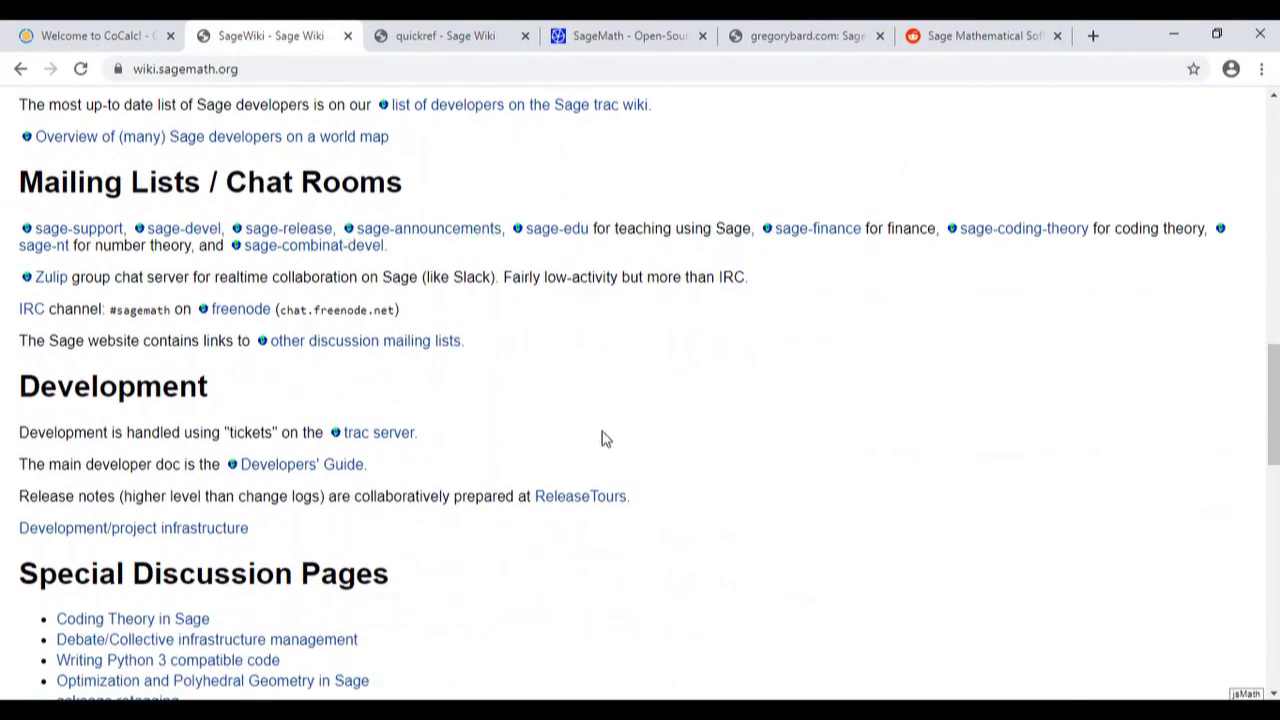
scroll(603, 438, down, 2)
scroll(603, 438, down, 1)
scroll(603, 438, down, 1)
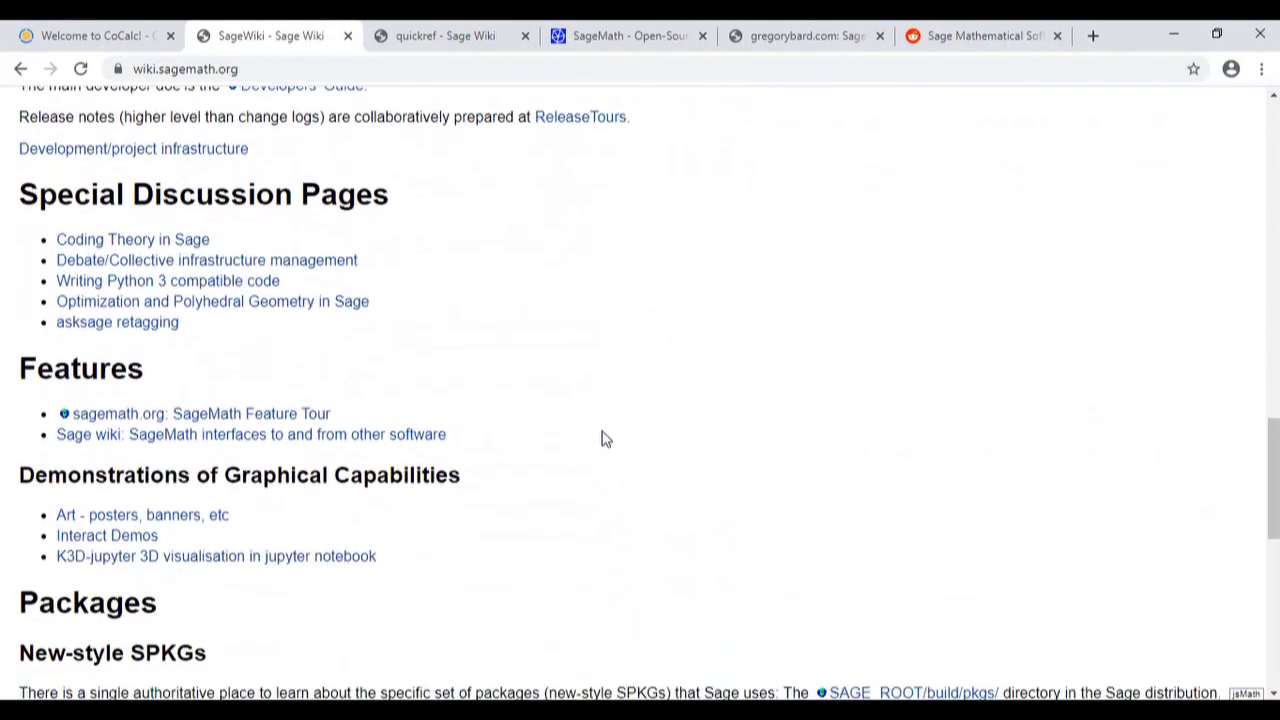
scroll(680, 363, up, 7)
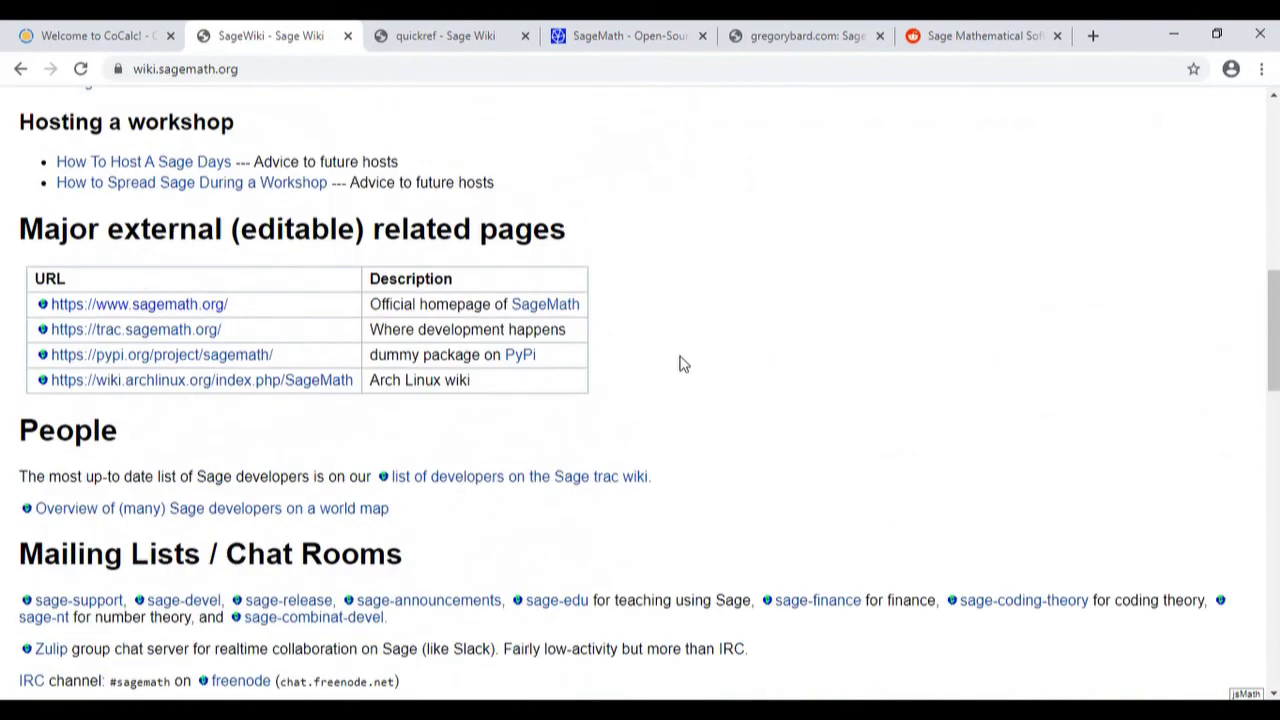
scroll(680, 363, up, 8)
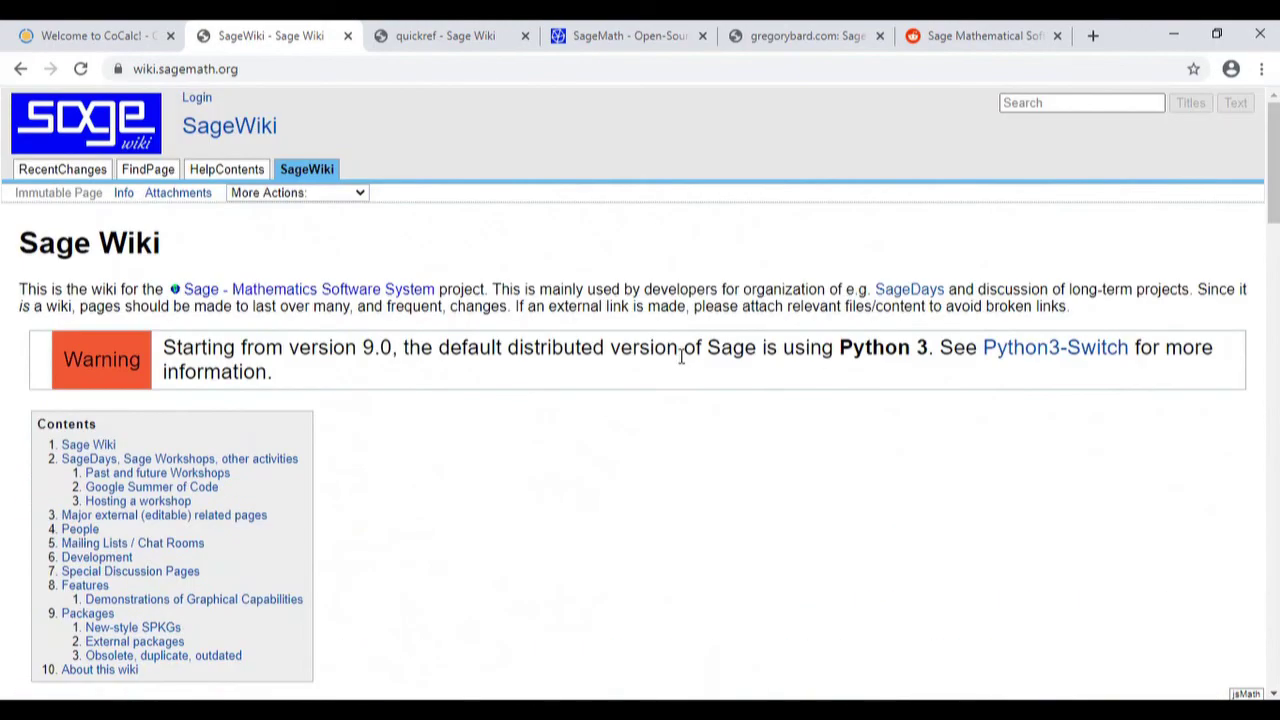
click(307, 69)
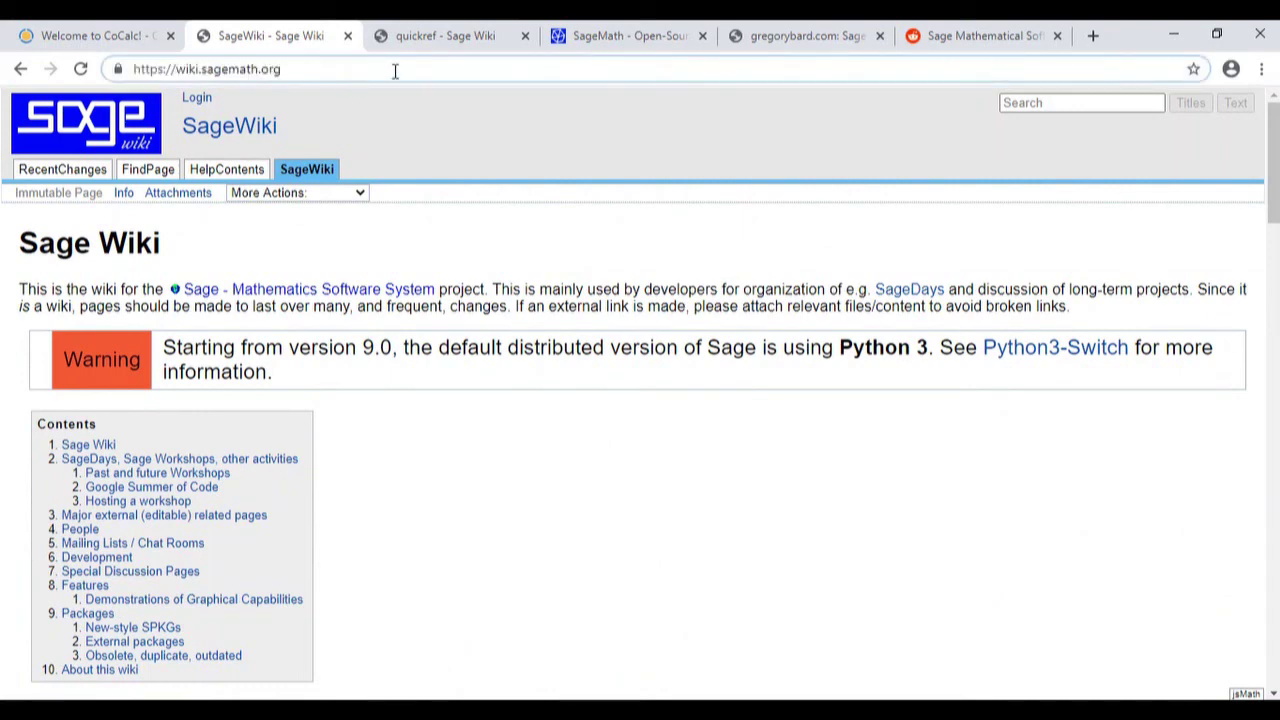
click(425, 36)
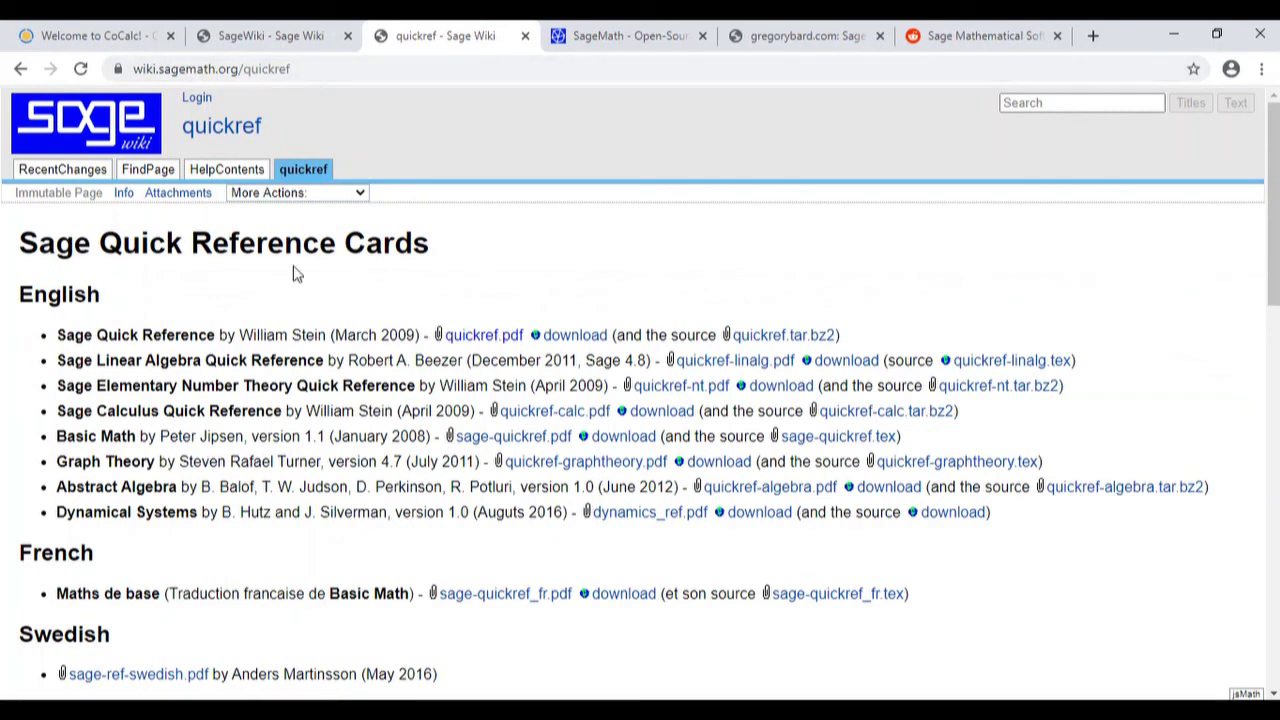
scroll(430, 296, down, 1)
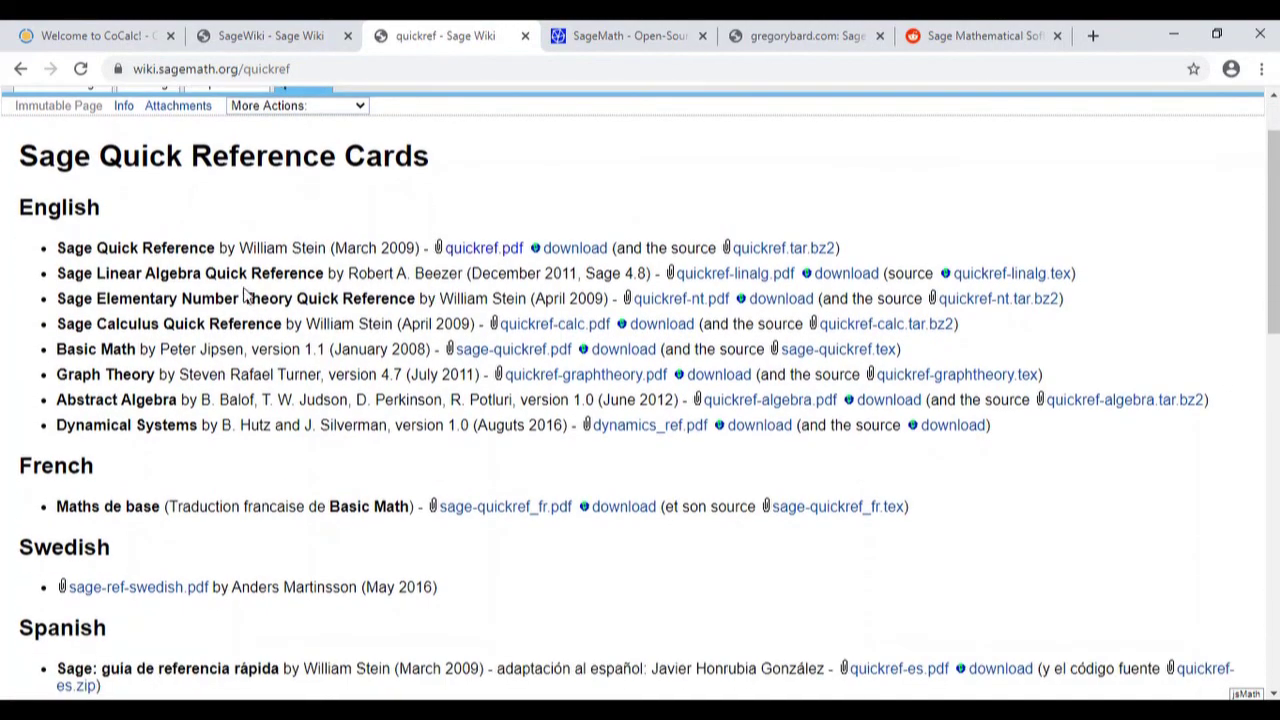
scroll(163, 454, down, 2)
scroll(163, 454, down, 5)
scroll(163, 454, up, 5)
scroll(163, 454, up, 3)
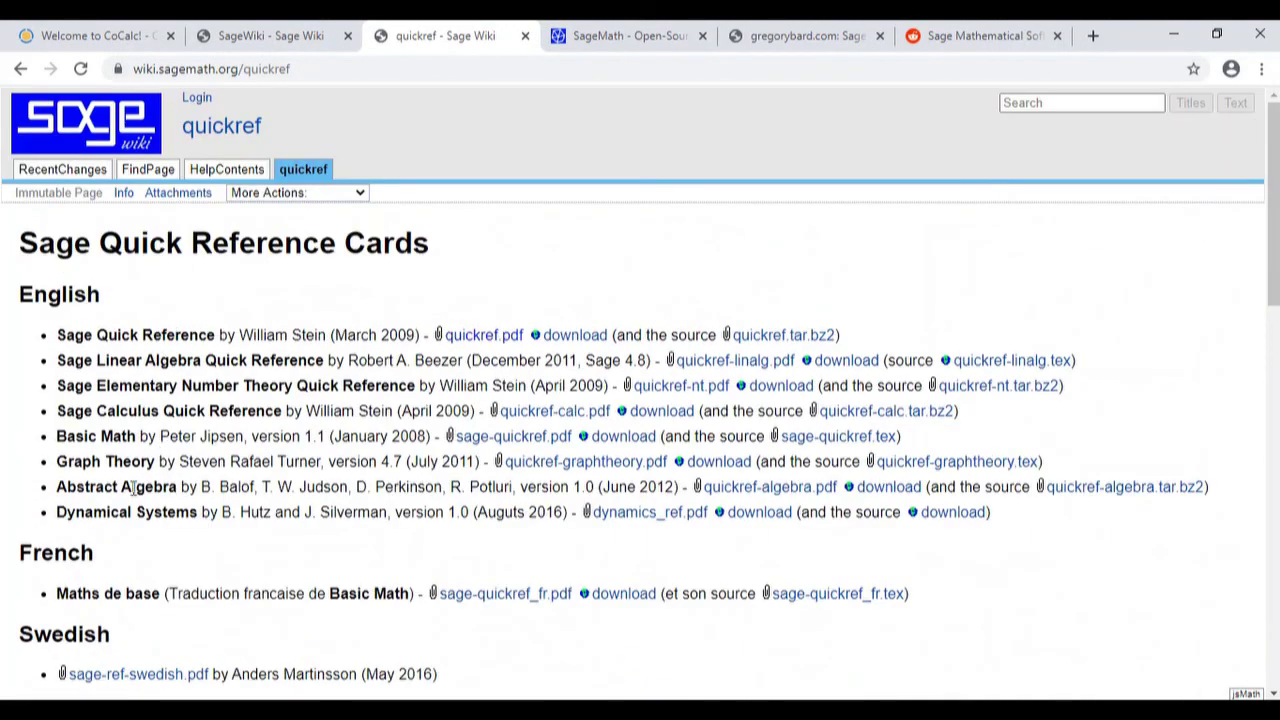
triple_click(242, 406)
click(202, 411)
- Open the quickref.pdf Sage Quick Reference card and scroll through its pages
click(461, 340)
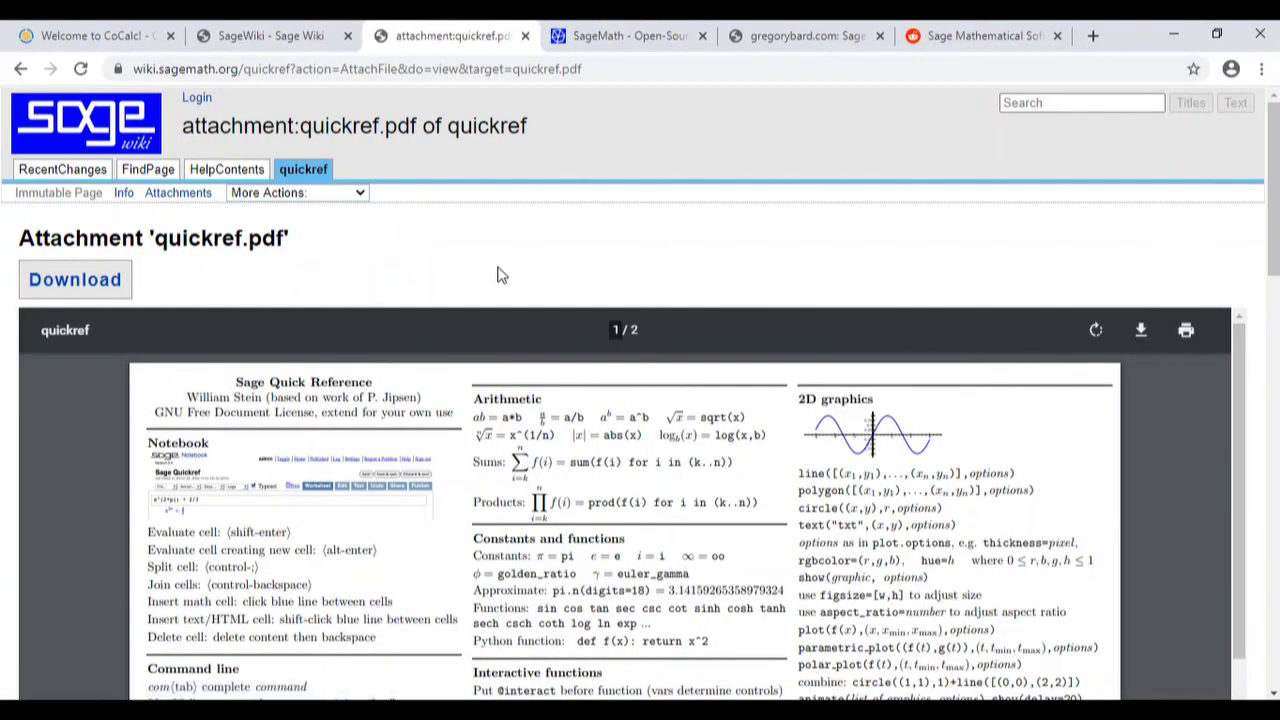
scroll(95, 494, down, 3)
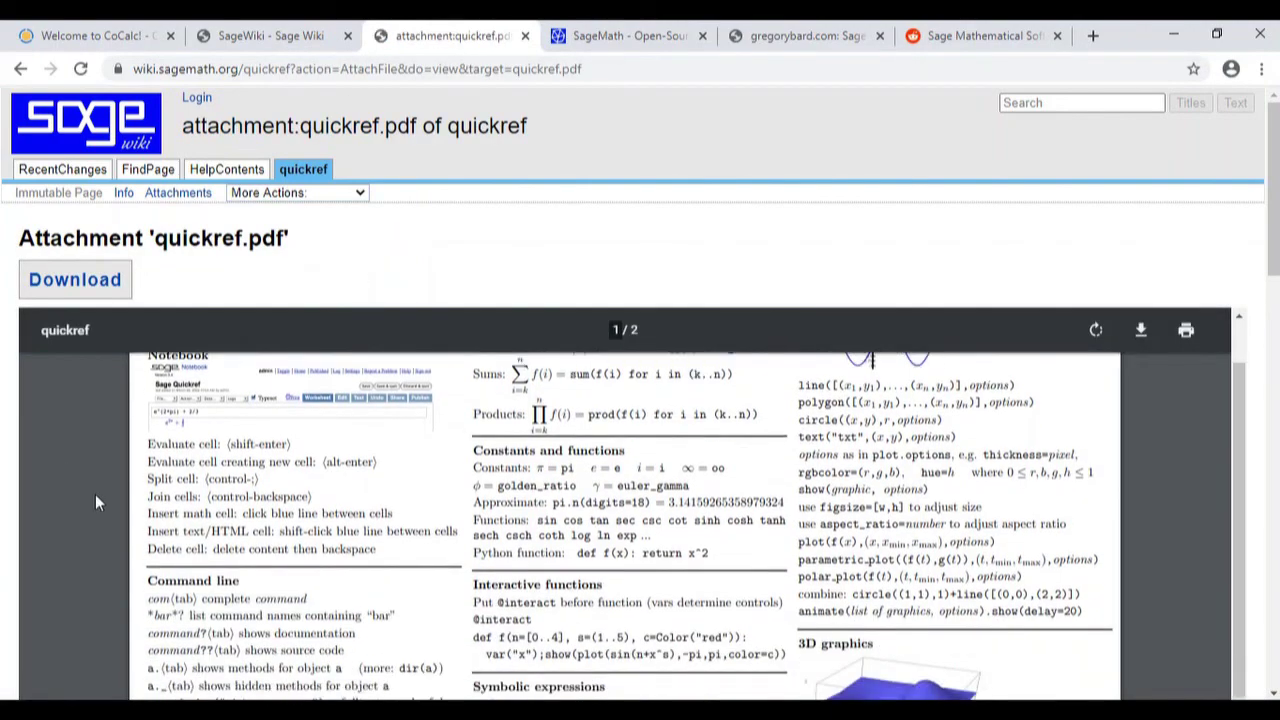
scroll(95, 494, down, 3)
scroll(95, 494, down, 3)
scroll(95, 494, down, 3)
scroll(747, 375, down, 3)
scroll(747, 375, down, 3)
scroll(747, 375, down, 3)
scroll(747, 375, down, 2)
scroll(1126, 318, up, 3)
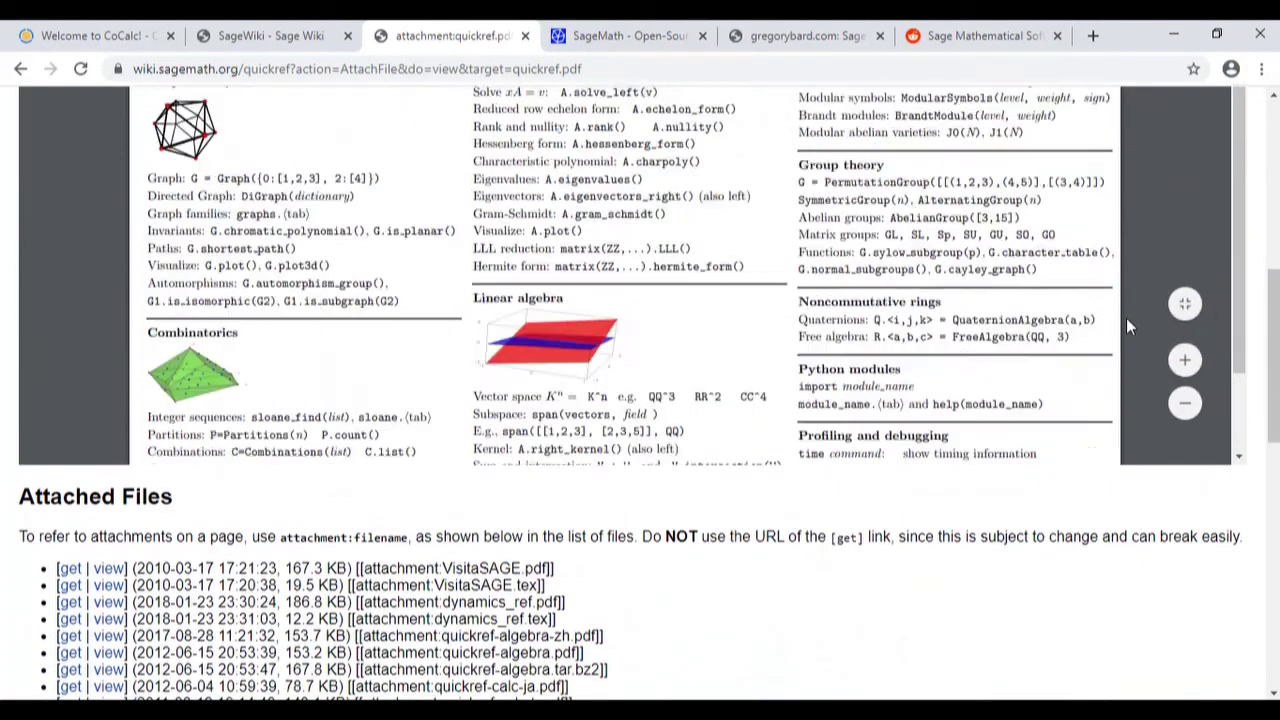
scroll(1126, 318, up, 3)
scroll(1126, 318, up, 3)
scroll(1126, 318, up, 2)
scroll(1126, 318, up, 3)
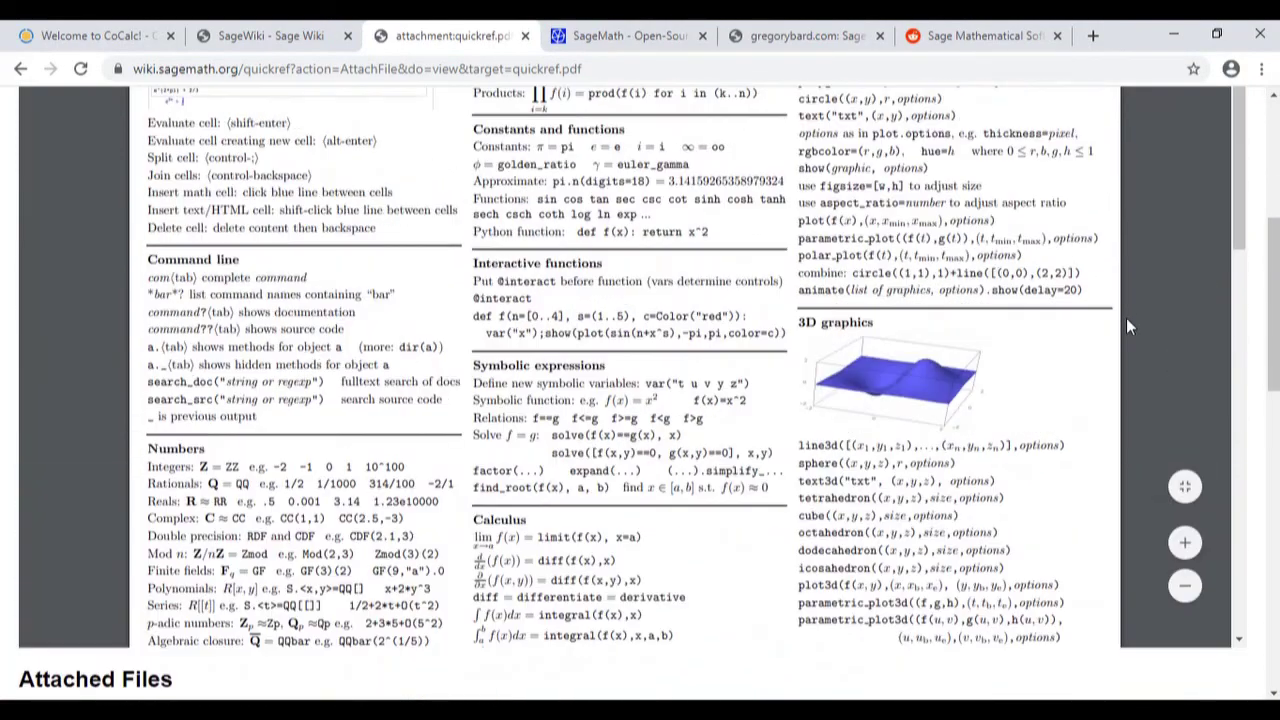
scroll(1126, 318, up, 2)
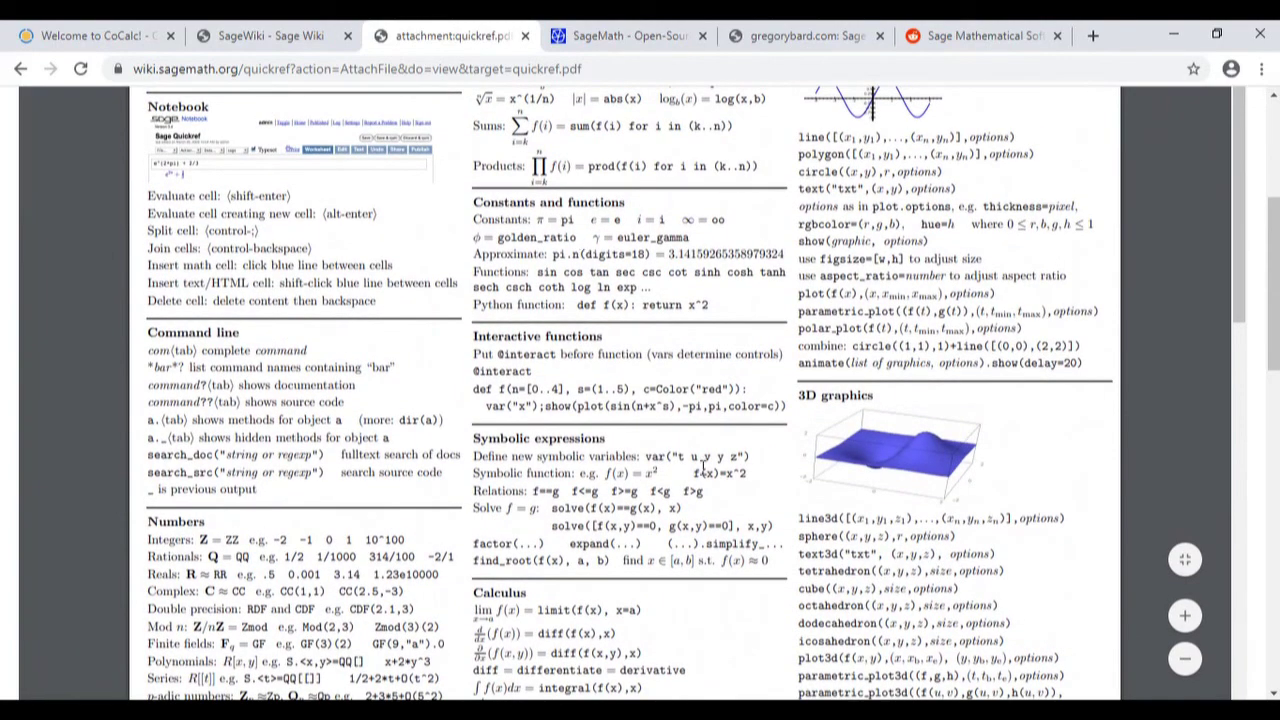
scroll(1021, 515, up, 1)
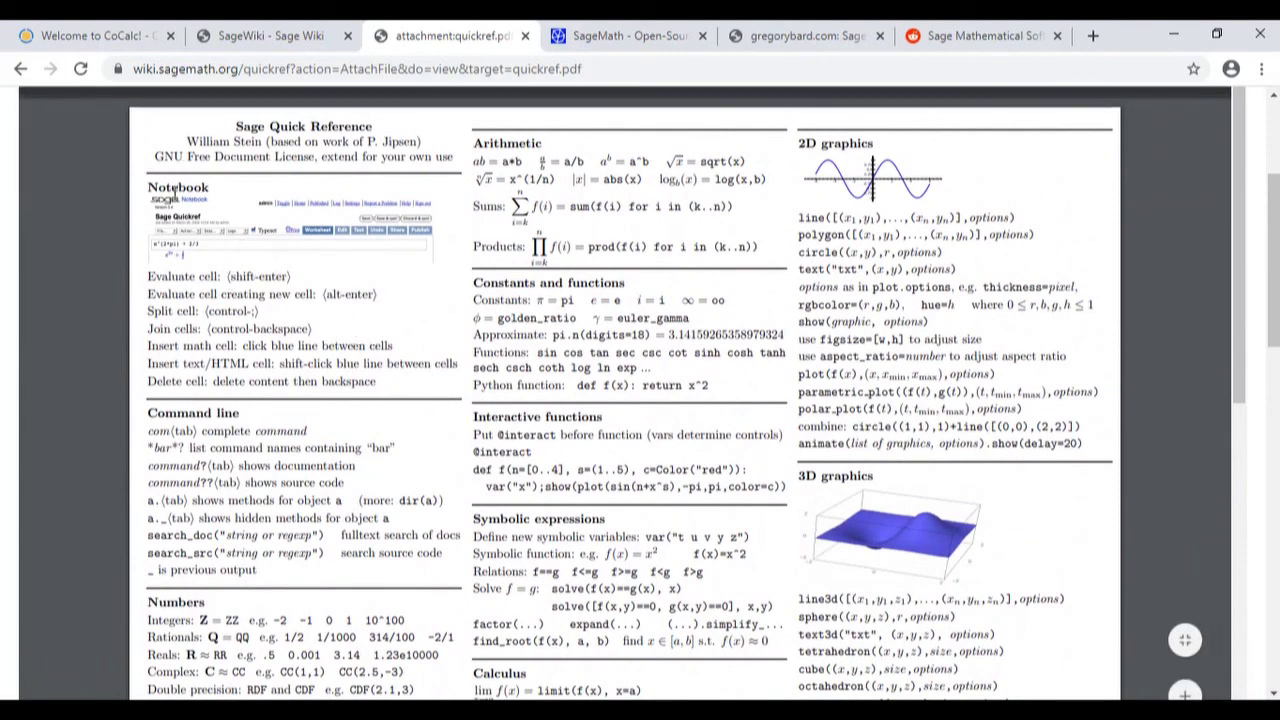
- Return the card to page 1 and close the SageWiki home page tab
scroll(713, 421, down, 3)
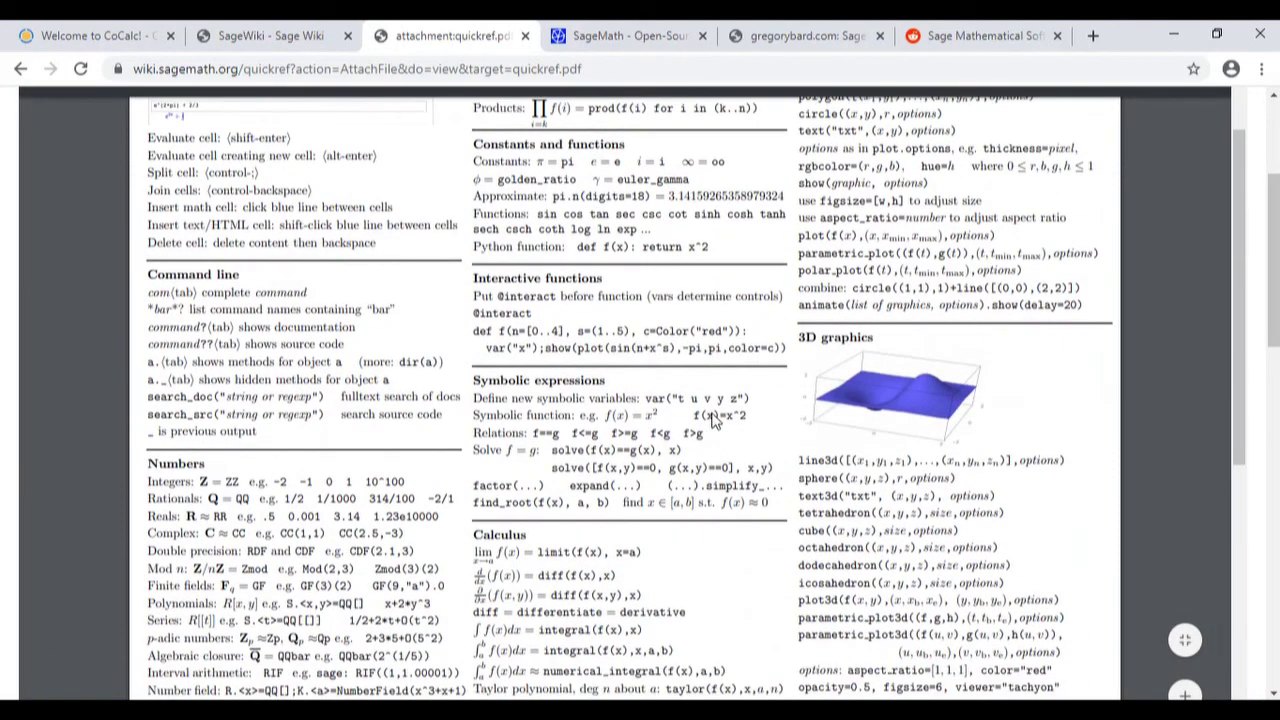
scroll(713, 421, up, 5)
scroll(713, 421, up, 2)
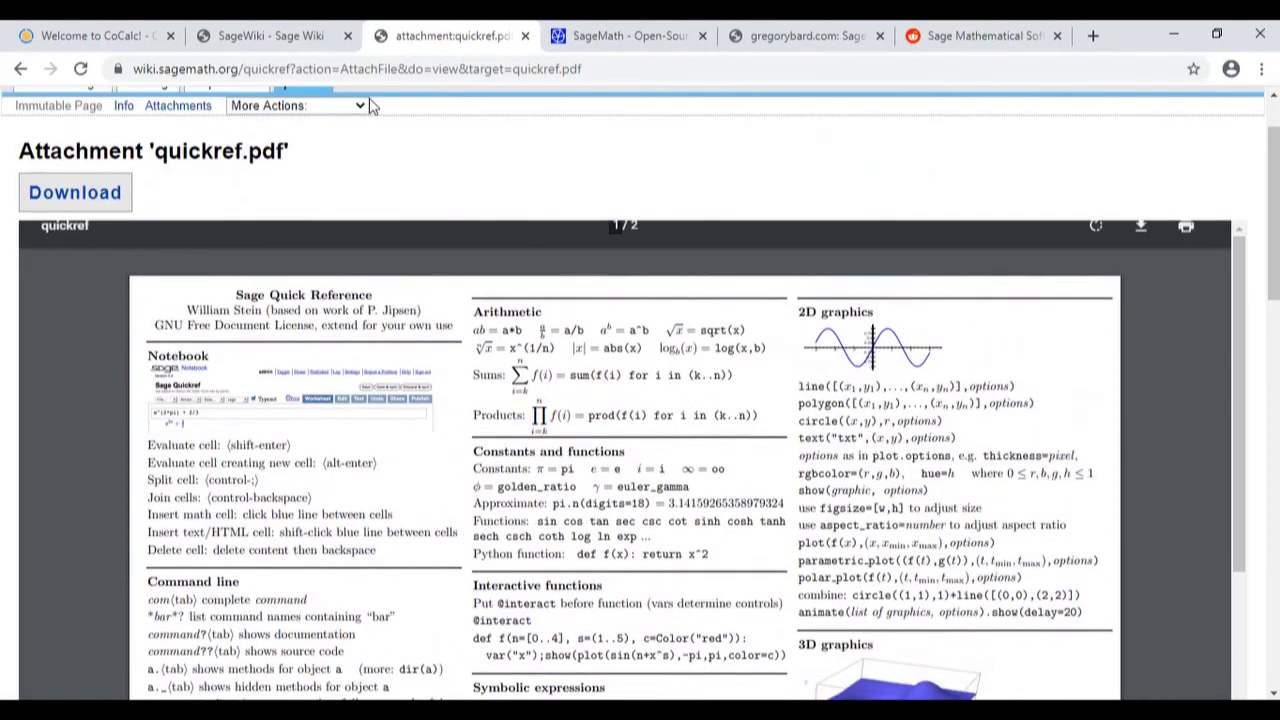
click(348, 37)
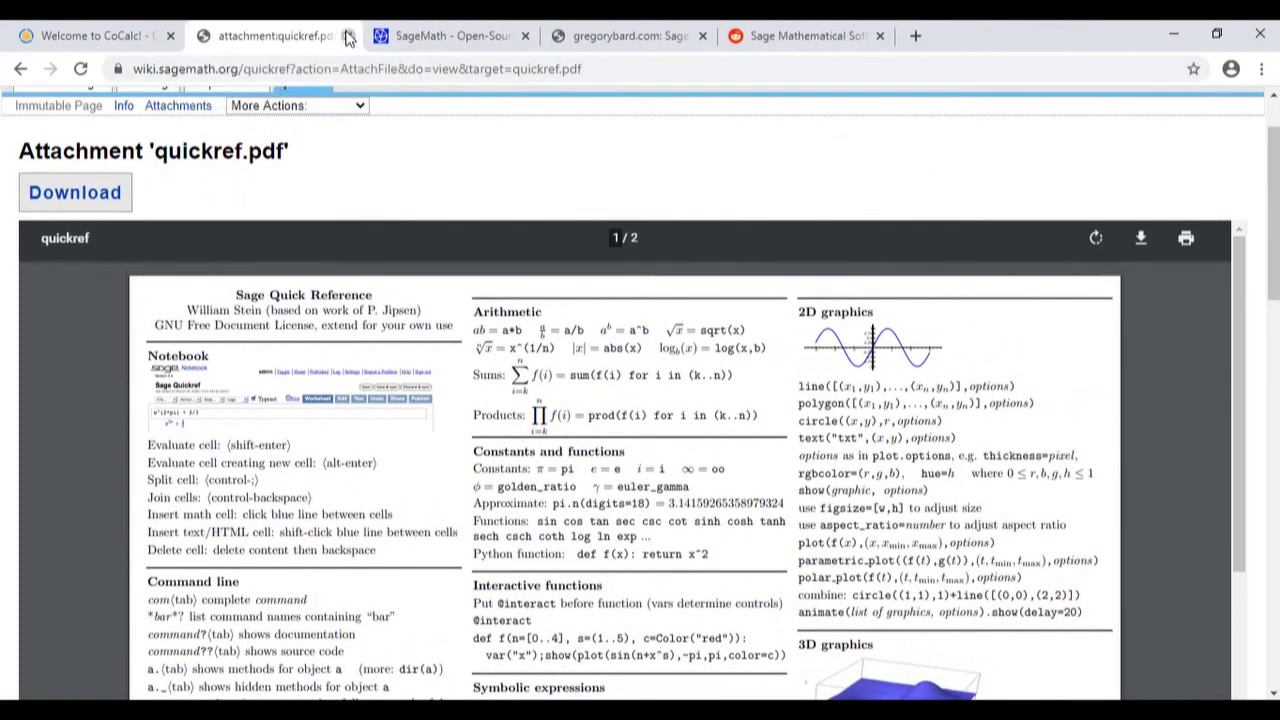
- Close the quickref.pdf tab and scroll over the sagemath.org home page
click(348, 37)
scroll(242, 324, up, 2)
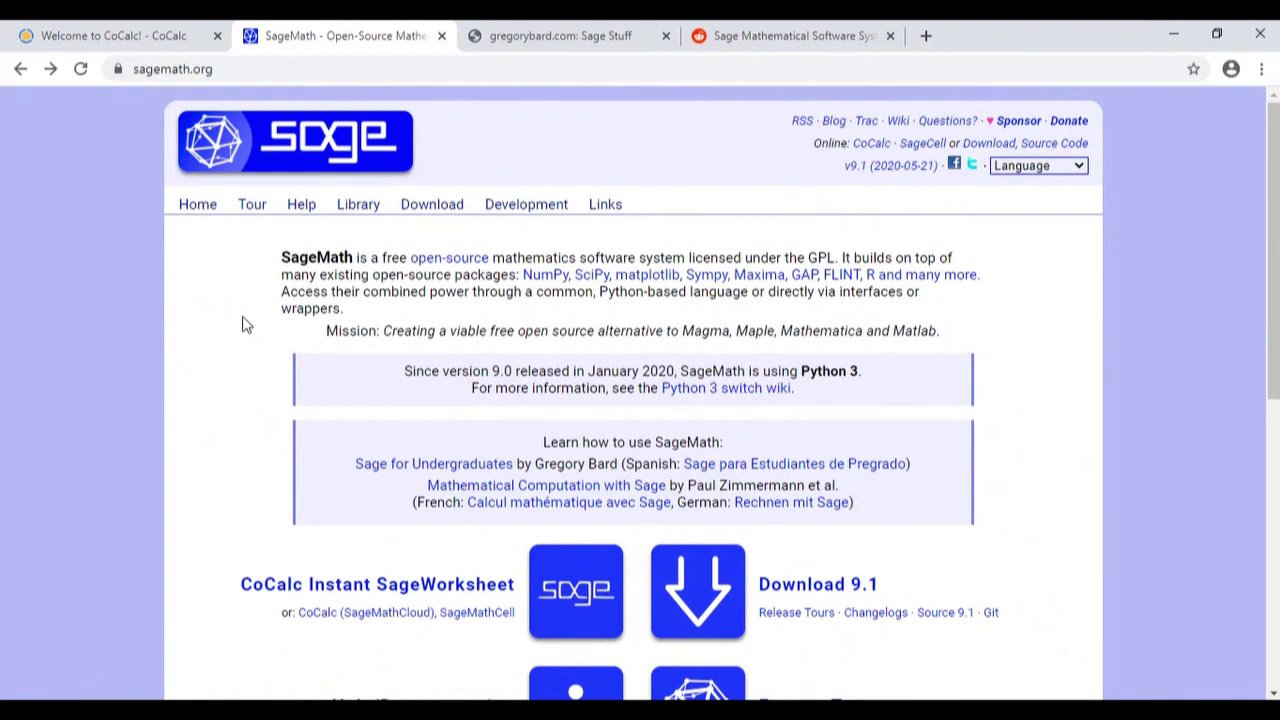
scroll(242, 324, down, 2)
scroll(250, 420, down, 1)
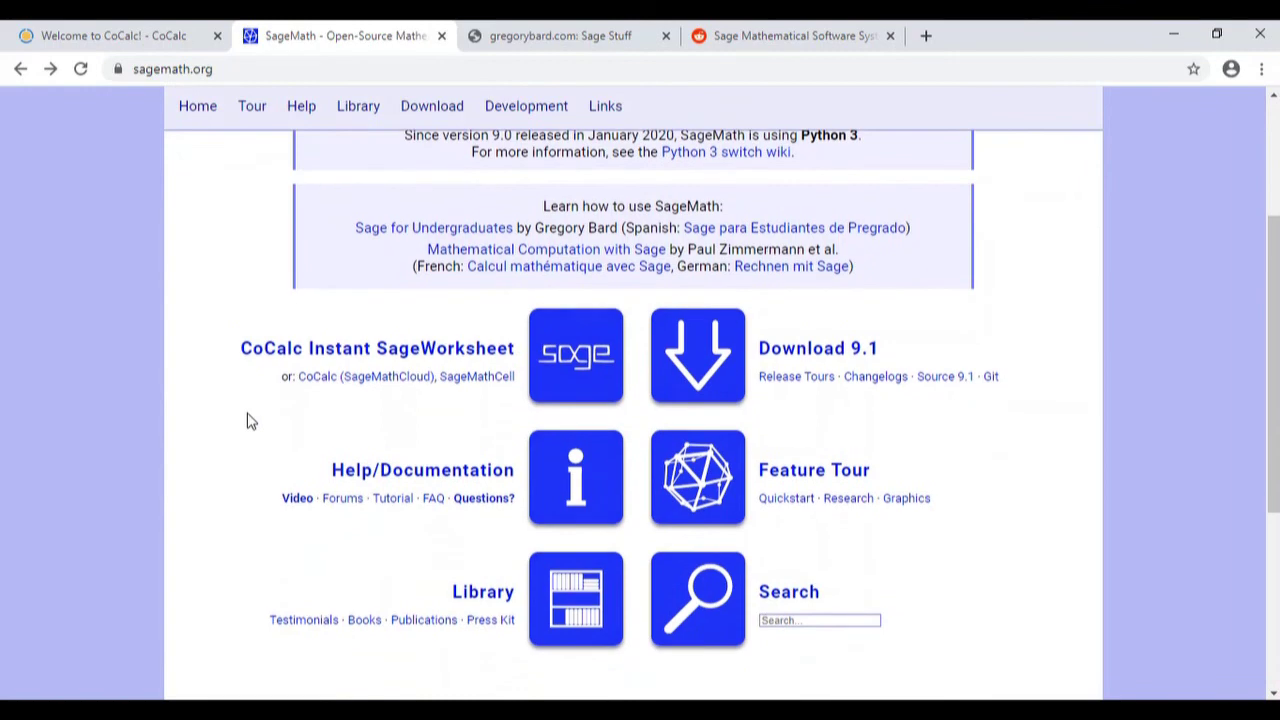
scroll(250, 420, up, 3)
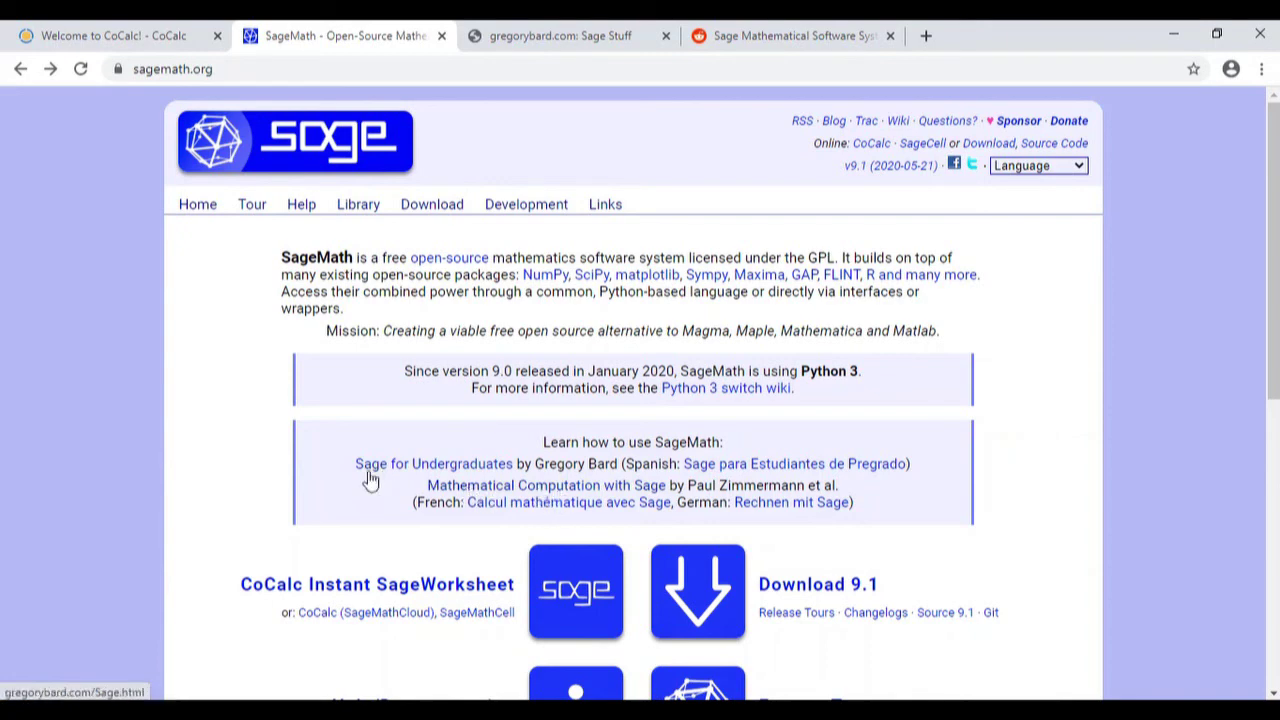
- Follow Sage for Undergraduates to gregorybard.com's Sage-Related Stuff page (Sage.html)
click(453, 467)
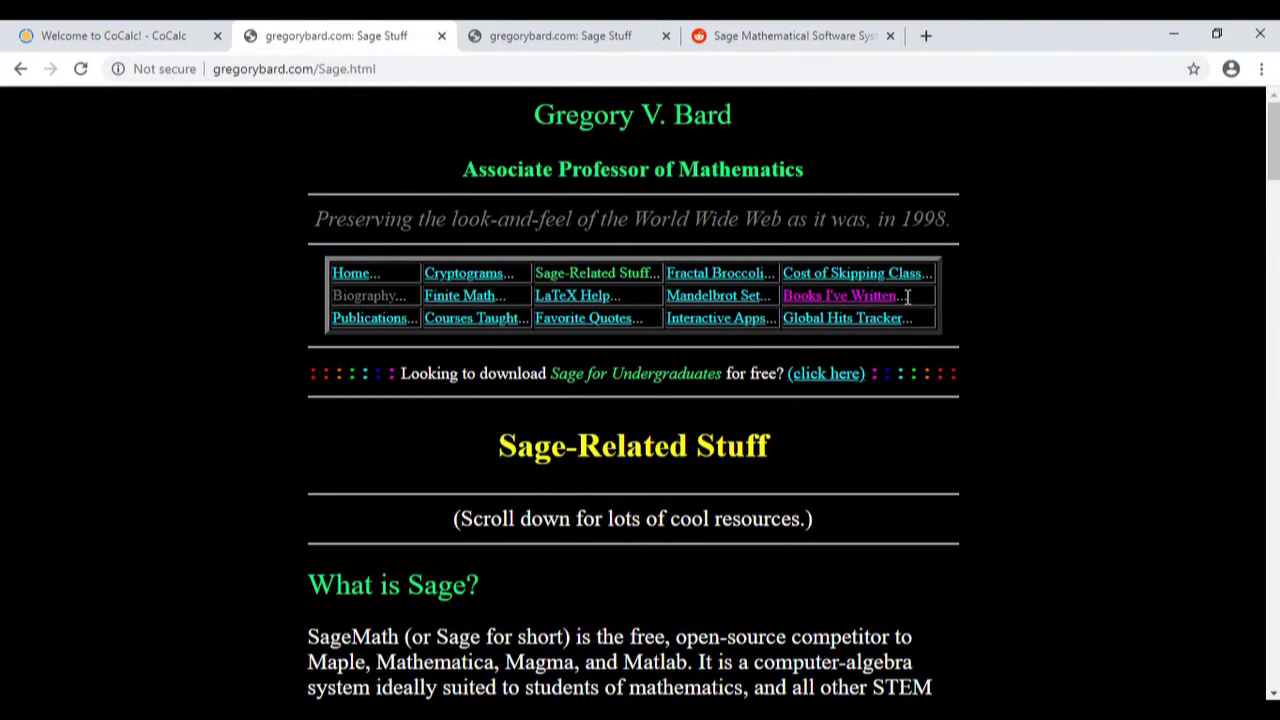
right_click(816, 291)
click(1079, 243)
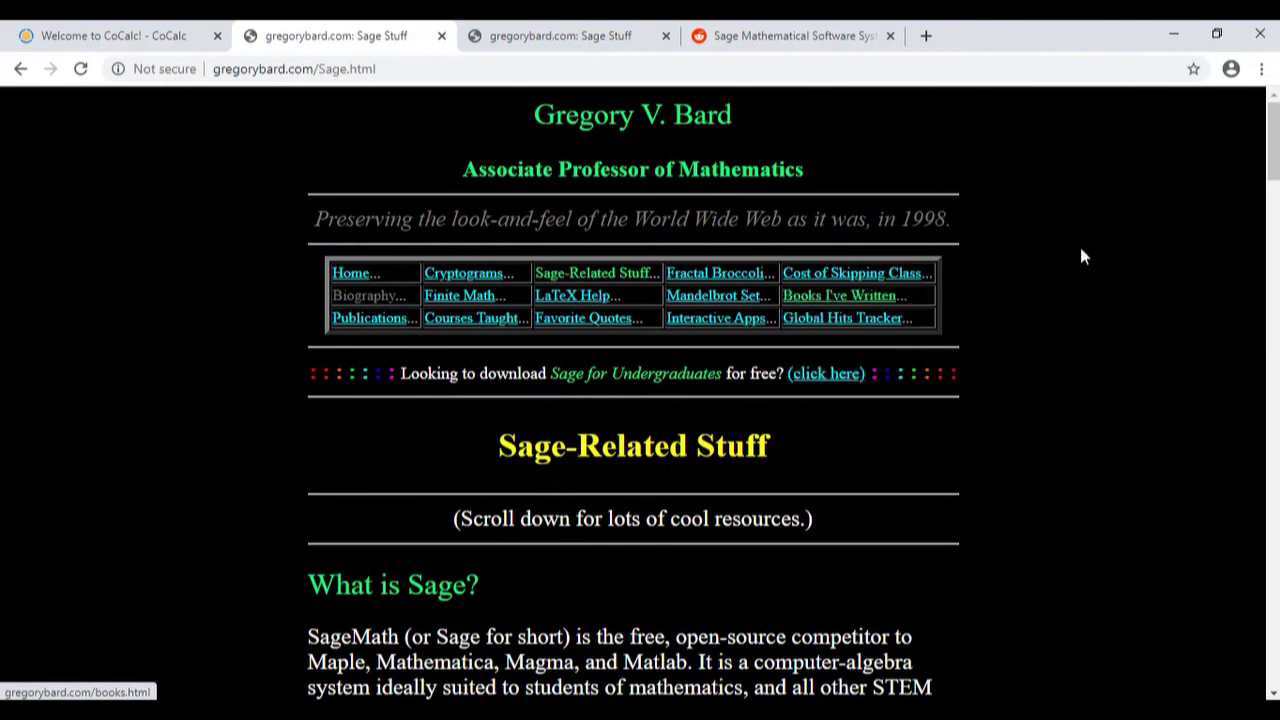
click(876, 297)
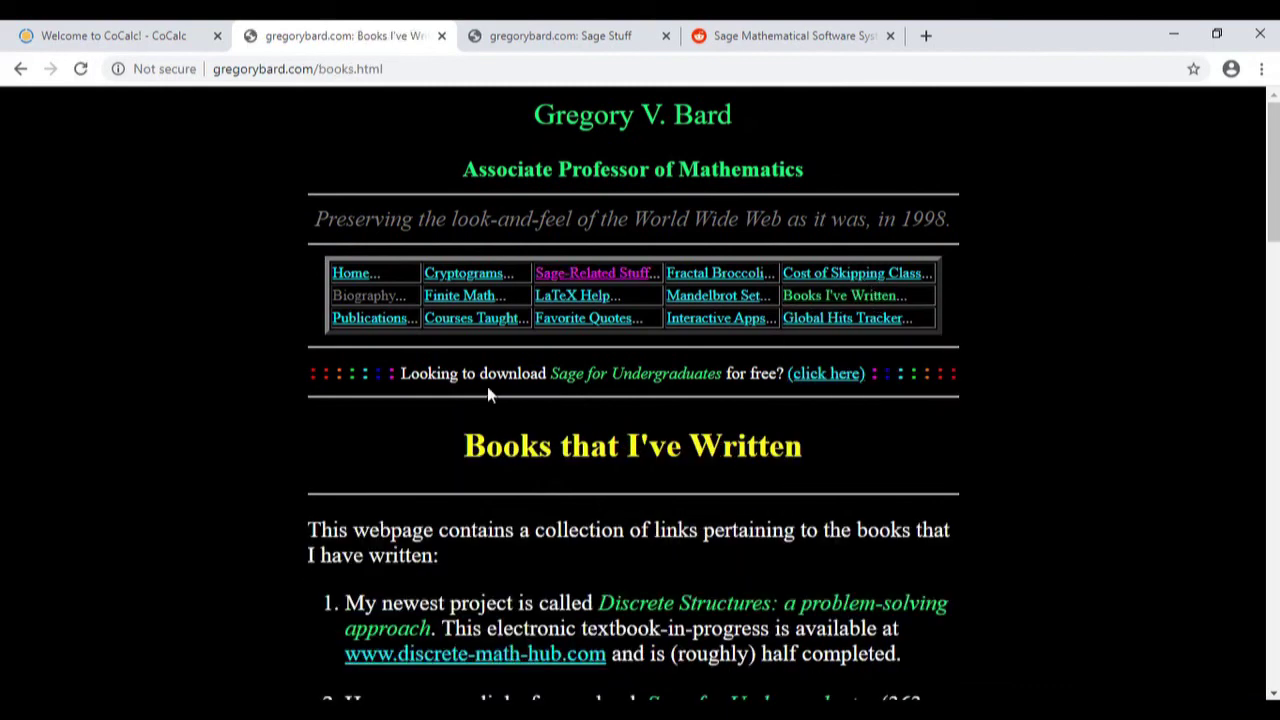
scroll(185, 515, down, 1)
scroll(186, 518, down, 2)
scroll(186, 518, down, 1)
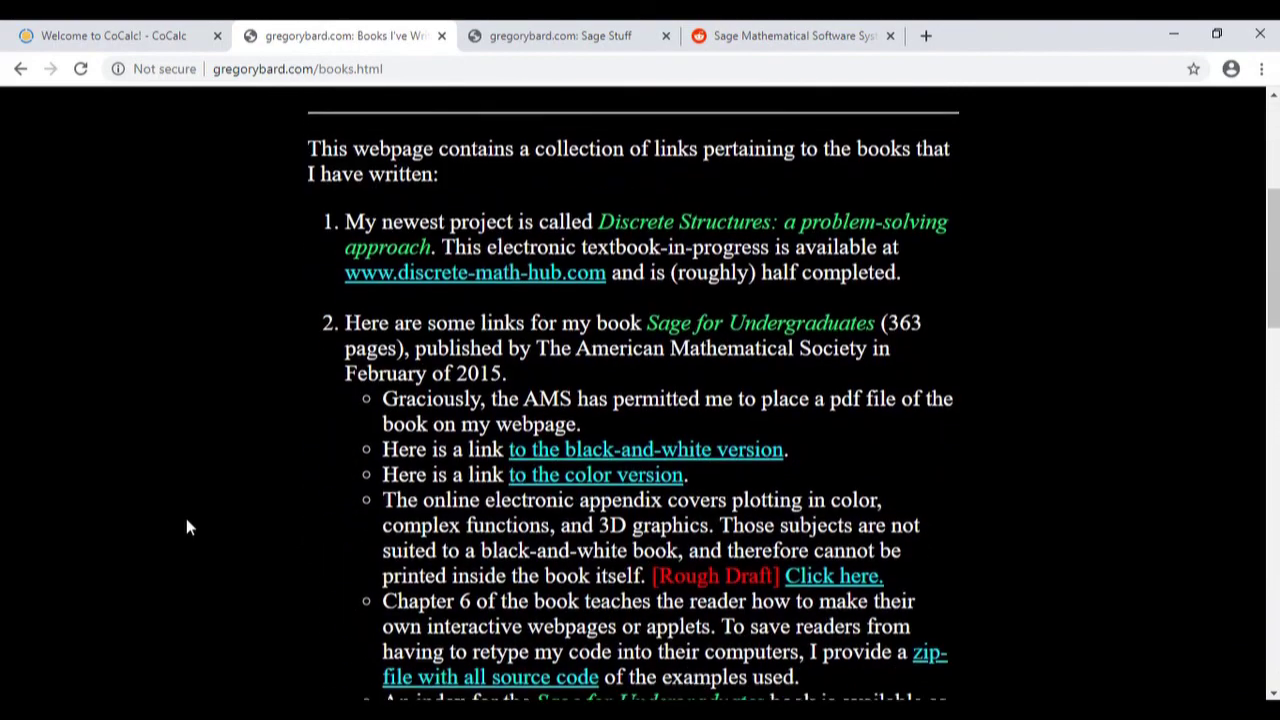
right_click(725, 318)
click(668, 318)
triple_click(668, 318)
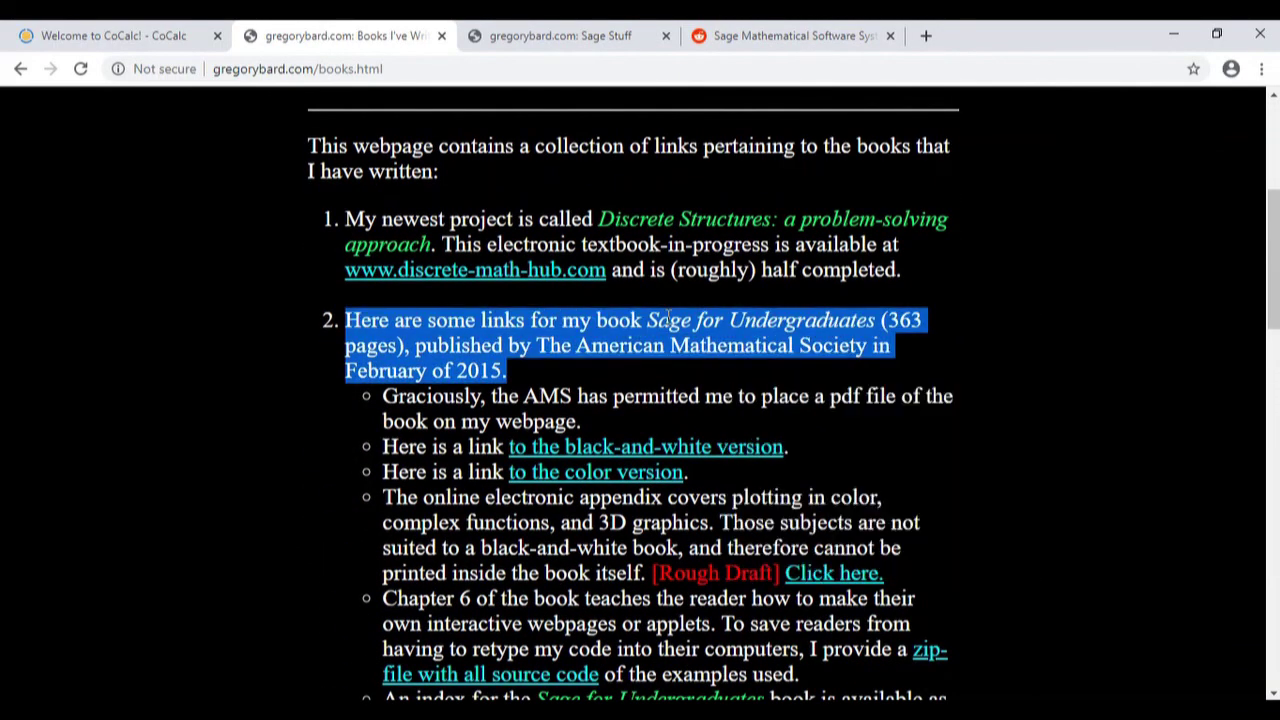
click(387, 512)
scroll(387, 512, down, 1)
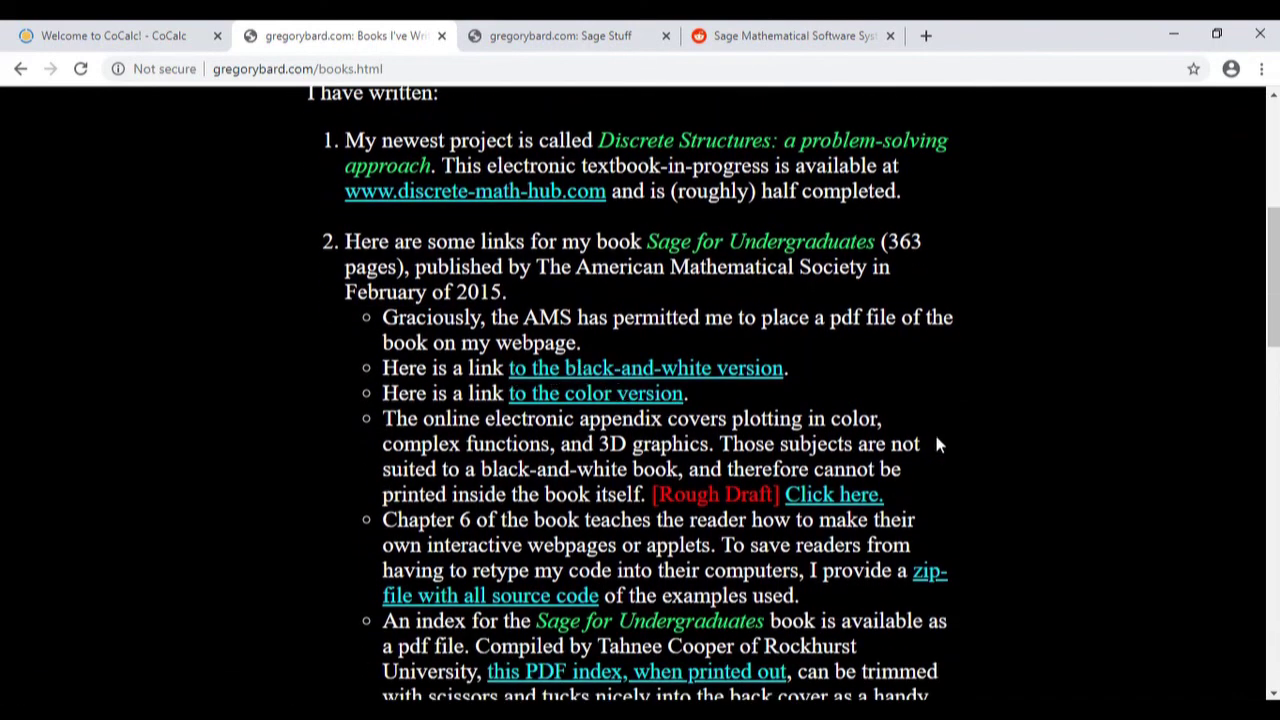
scroll(938, 444, down, 1)
scroll(938, 444, down, 1)
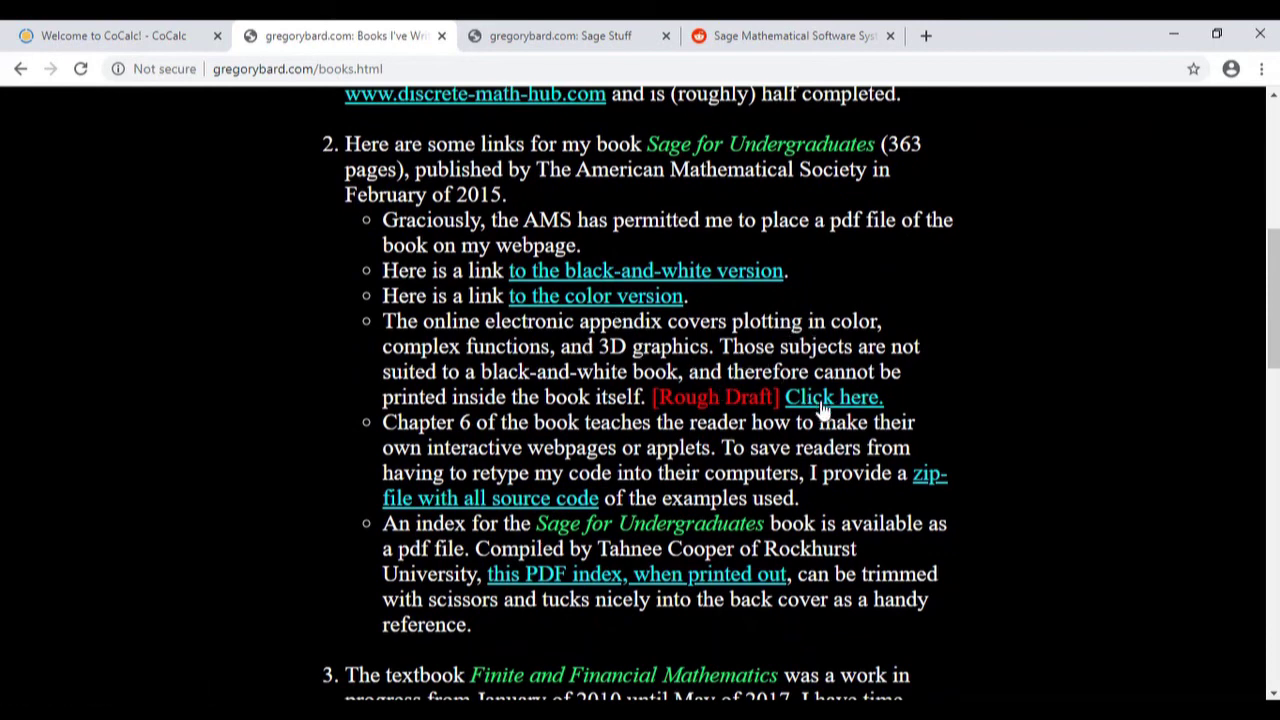
scroll(1010, 440, down, 2)
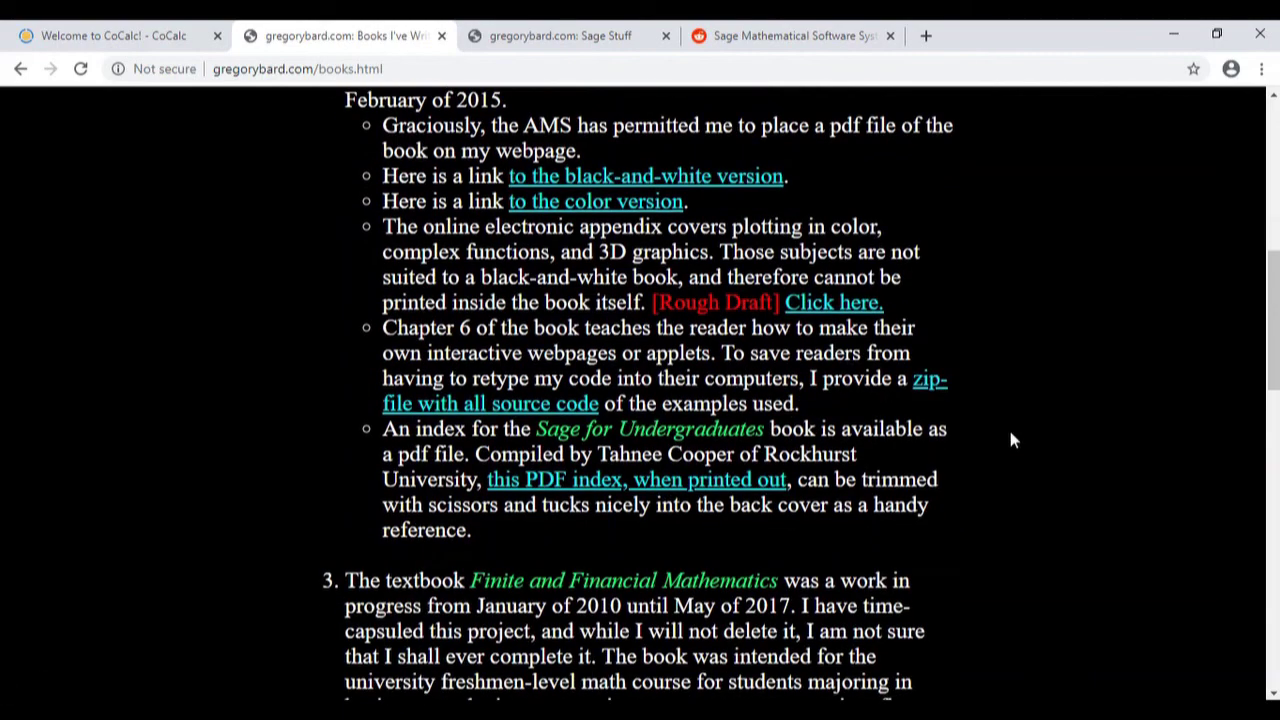
scroll(1010, 440, up, 2)
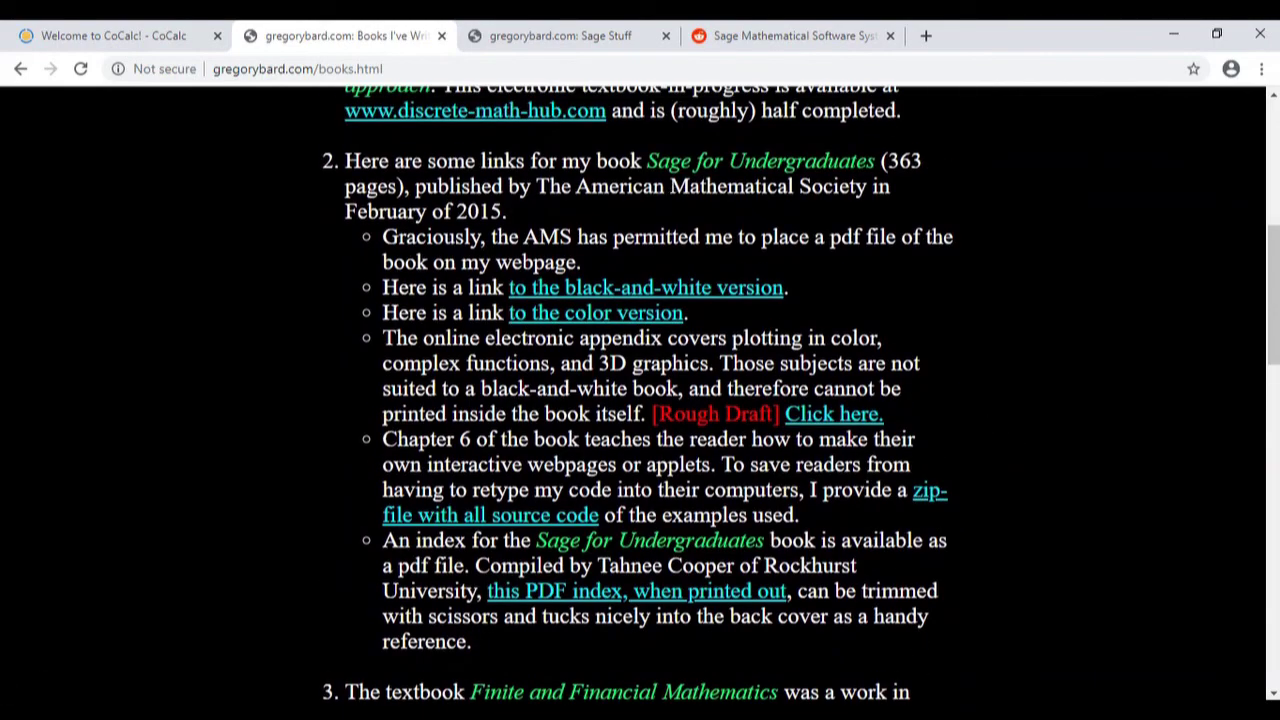
click(20, 69)
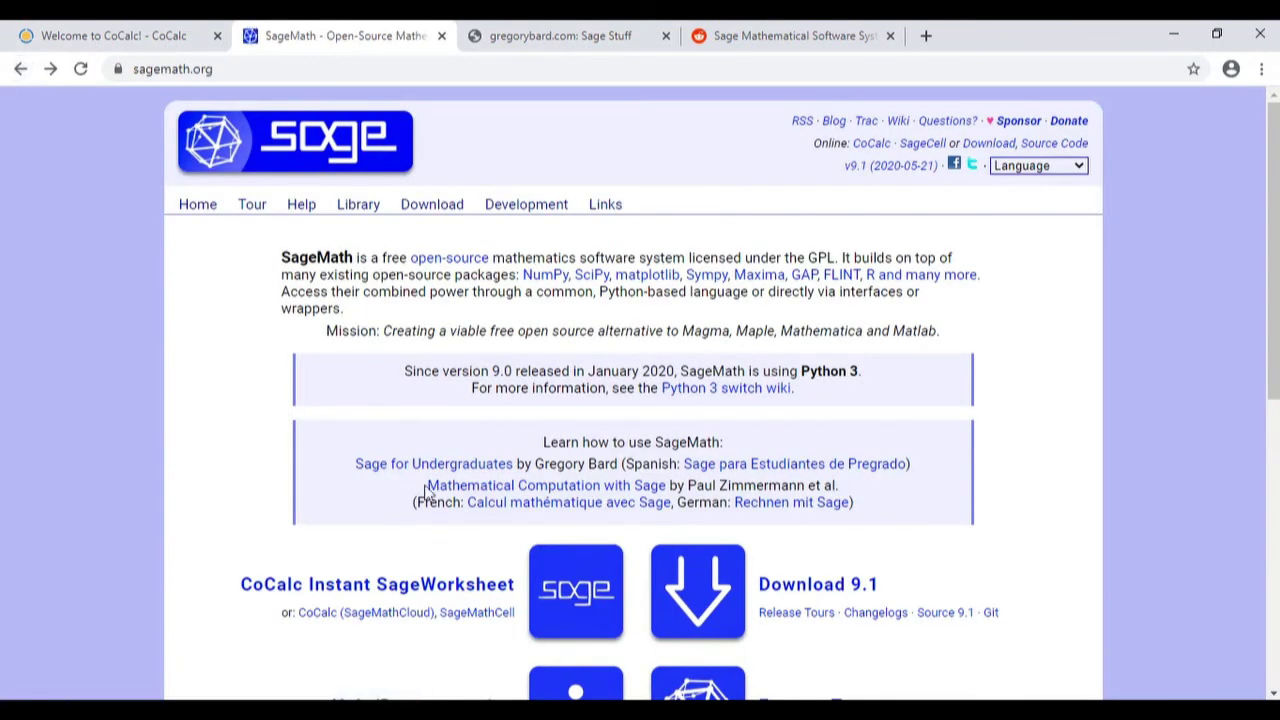
- View the Mathematical Computation with Sage book PDF, then go back to sagemath.org
click(493, 488)
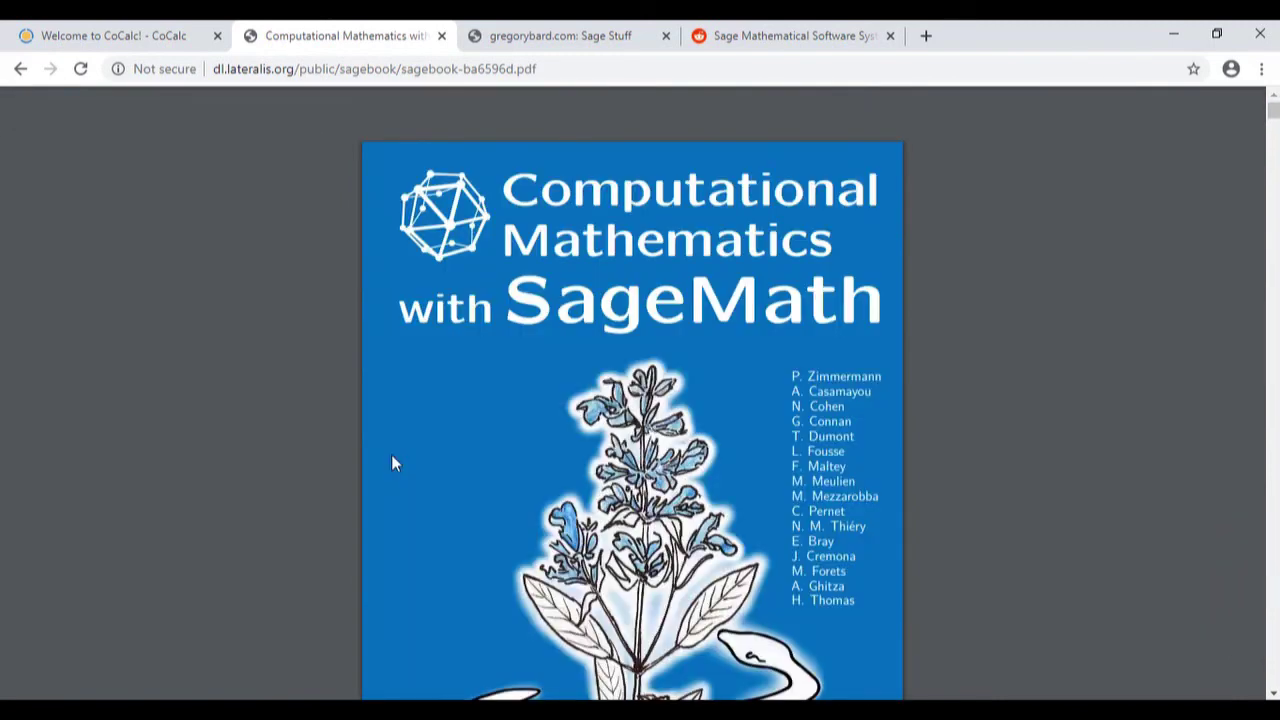
click(355, 70)
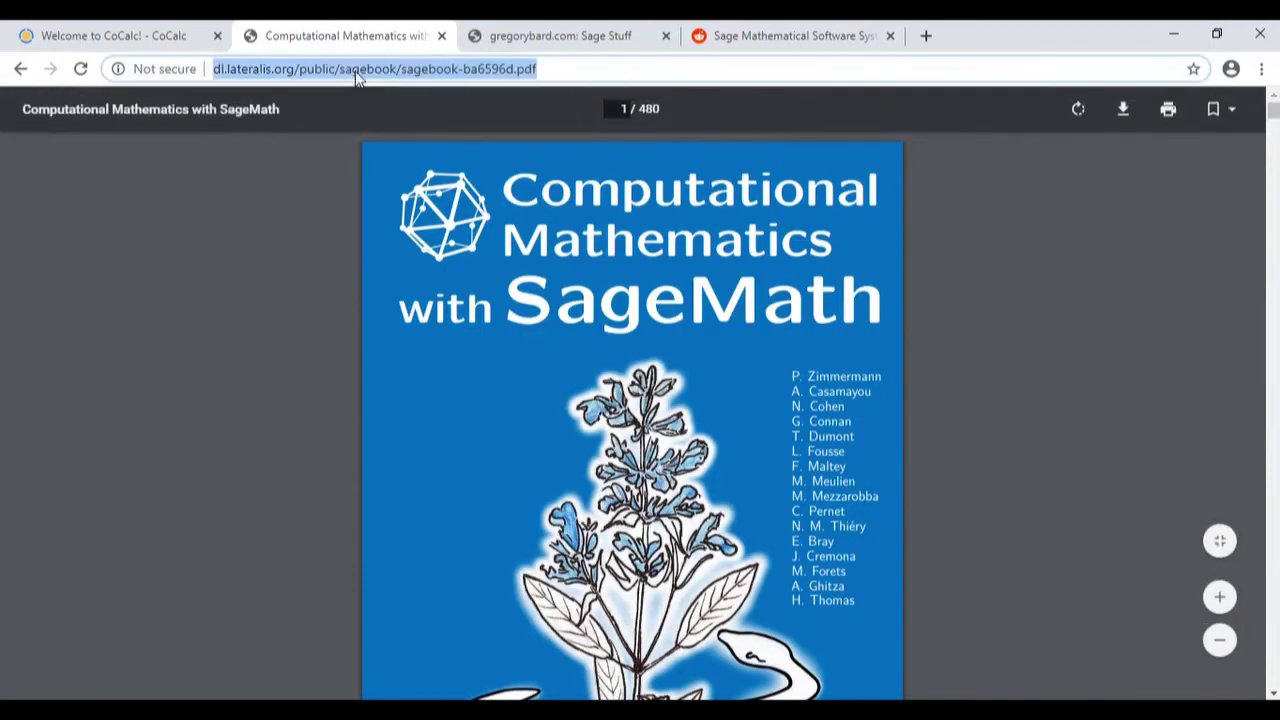
text(sag)
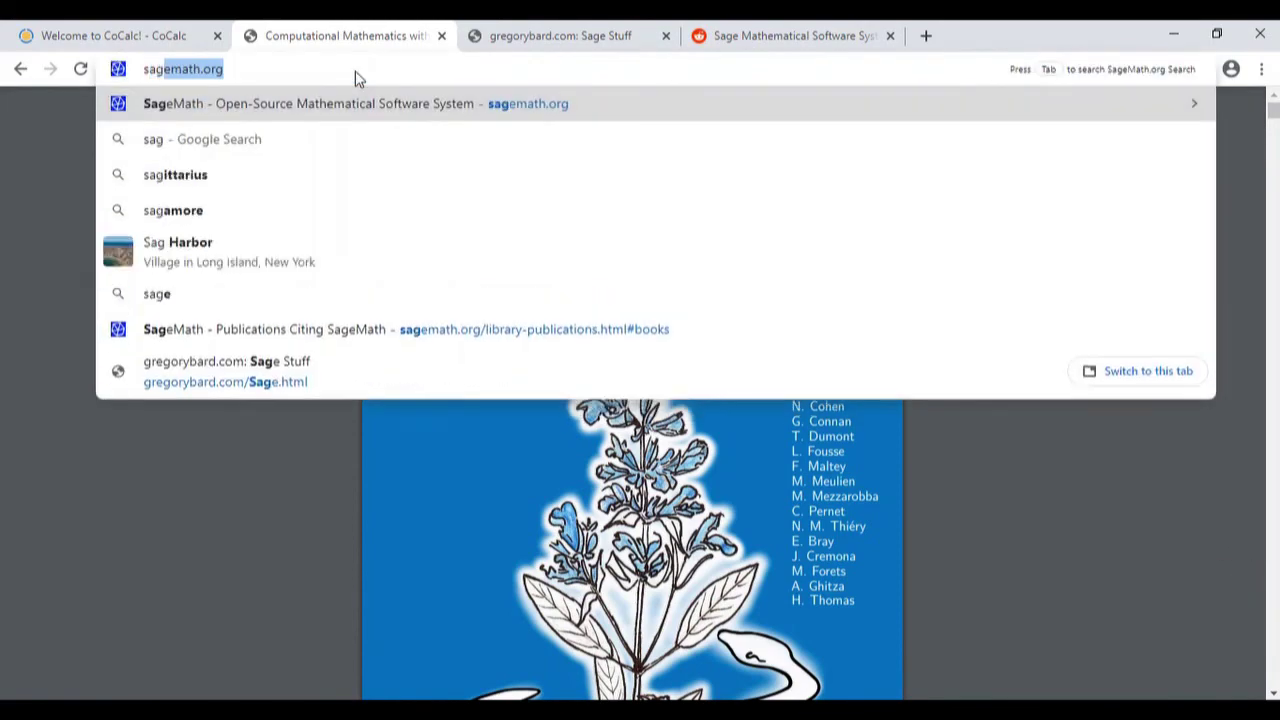
key(Return)
- Scroll down the sagemath.org page to the numbered list of books
scroll(148, 420, down, 2)
scroll(148, 420, down, 1)
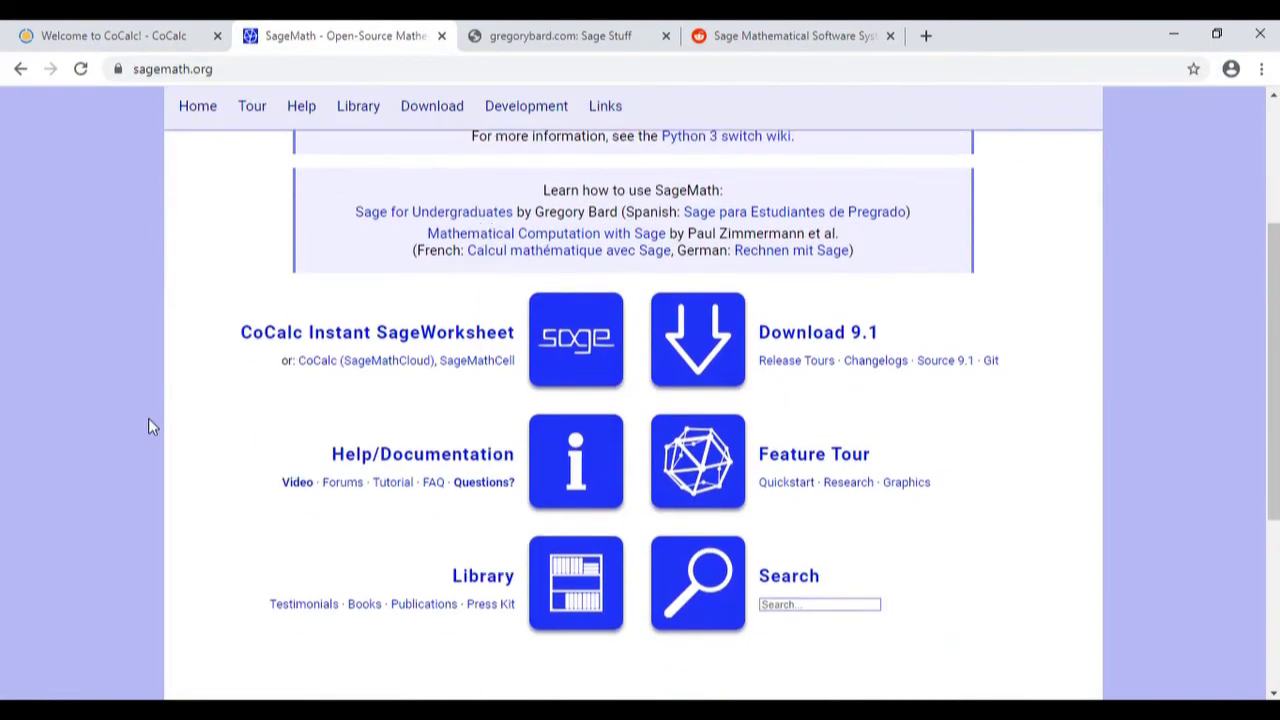
scroll(168, 420, down, 1)
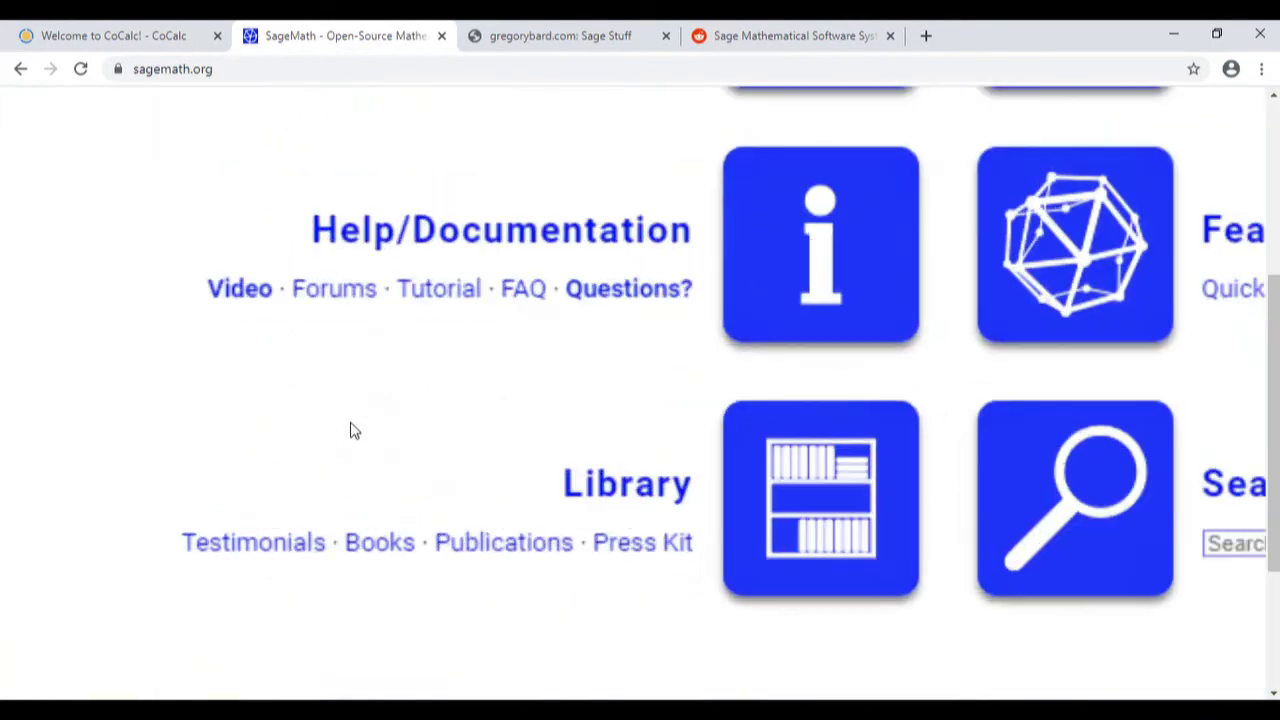
ctrl+scroll(351, 429, up, 5)
ctrl+scroll(356, 445, up, 1)
ctrl+scroll(337, 470, down, 4)
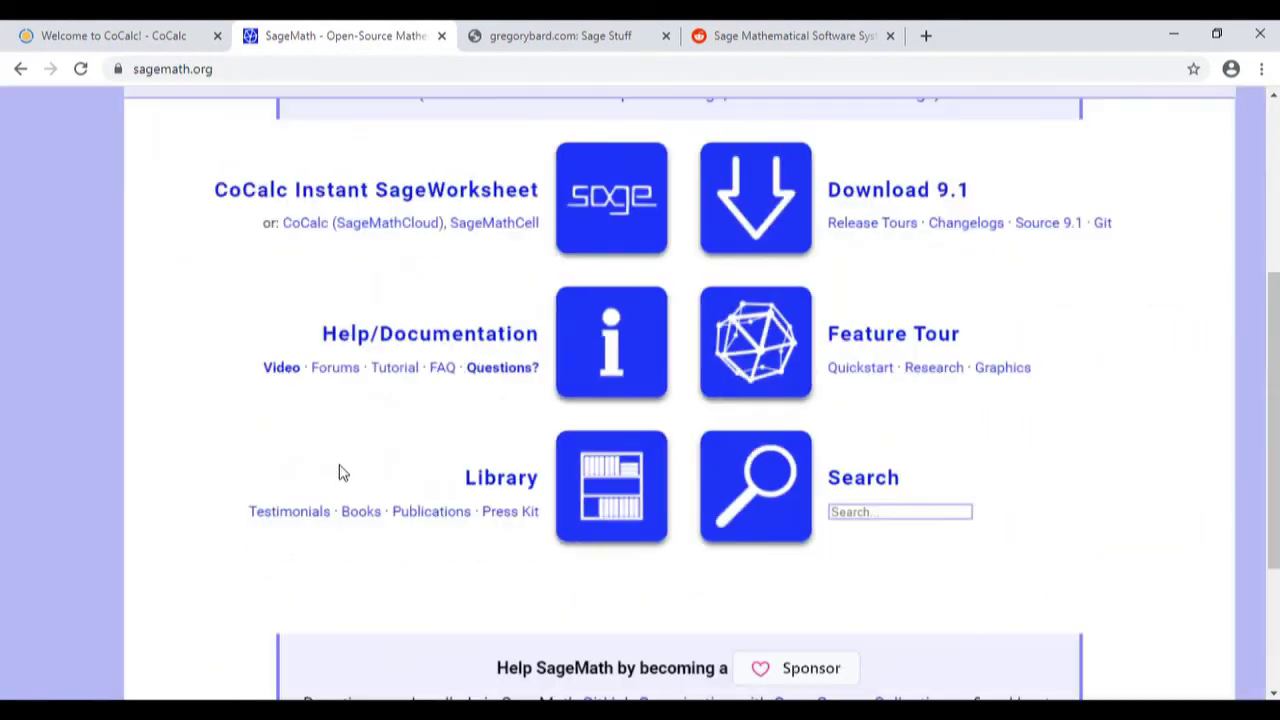
ctrl+scroll(338, 466, down, 2)
click(363, 483)
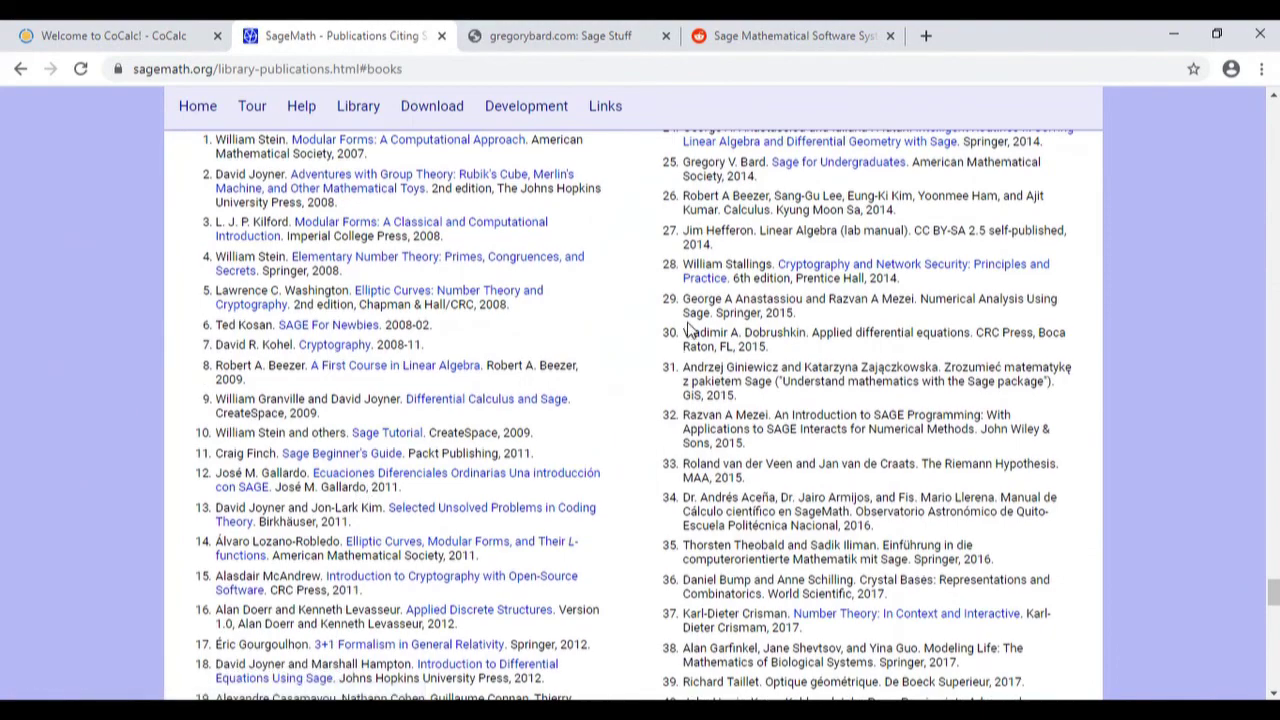
scroll(900, 577, down, 1)
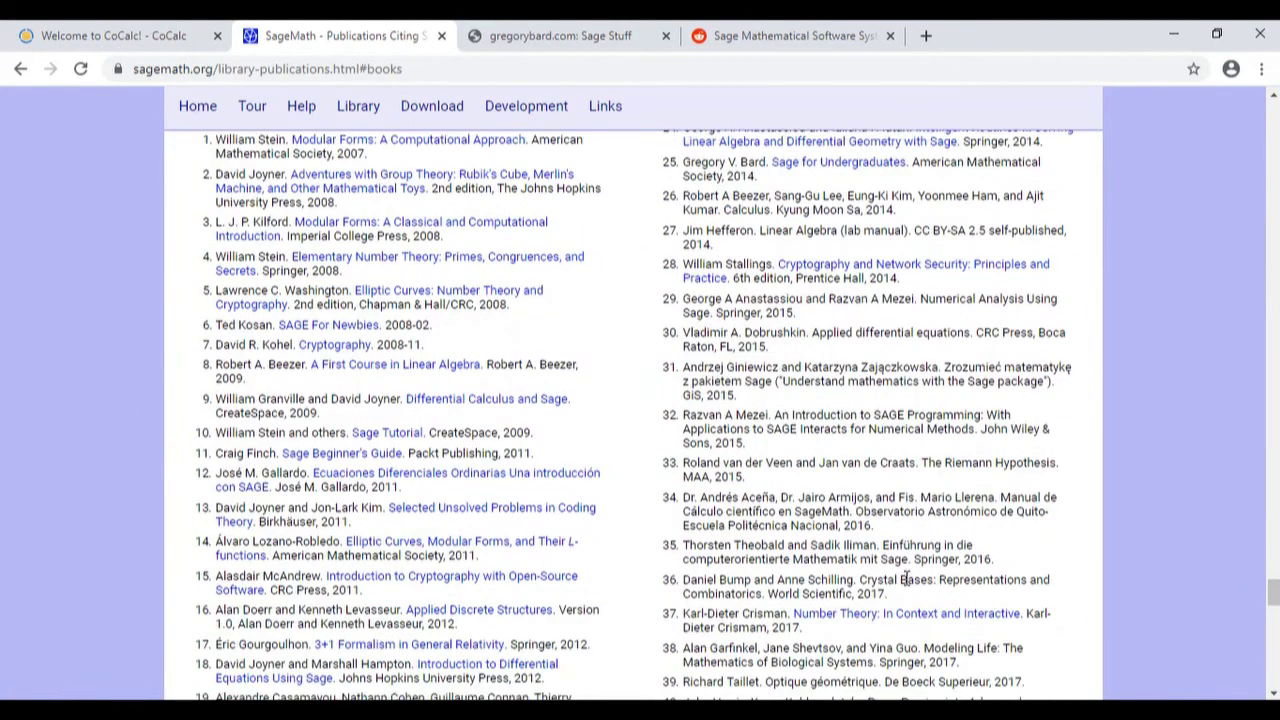
scroll(905, 582, down, 3)
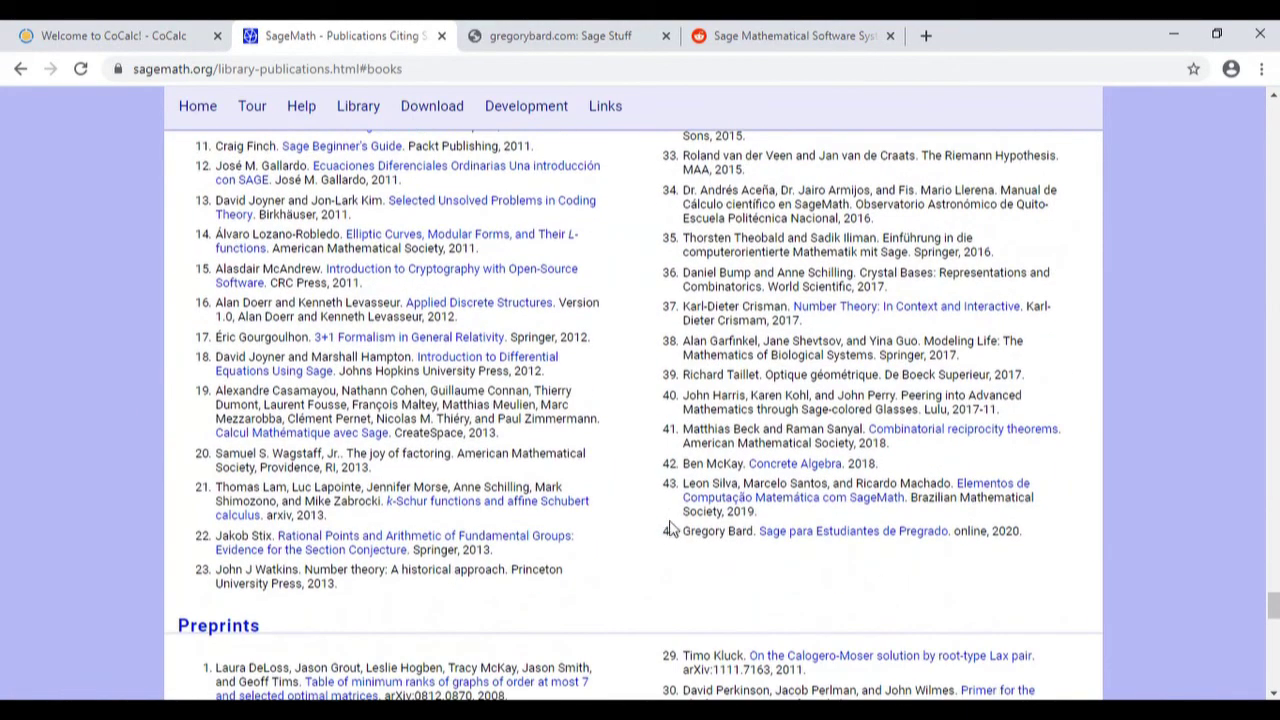
scroll(663, 457, up, 2)
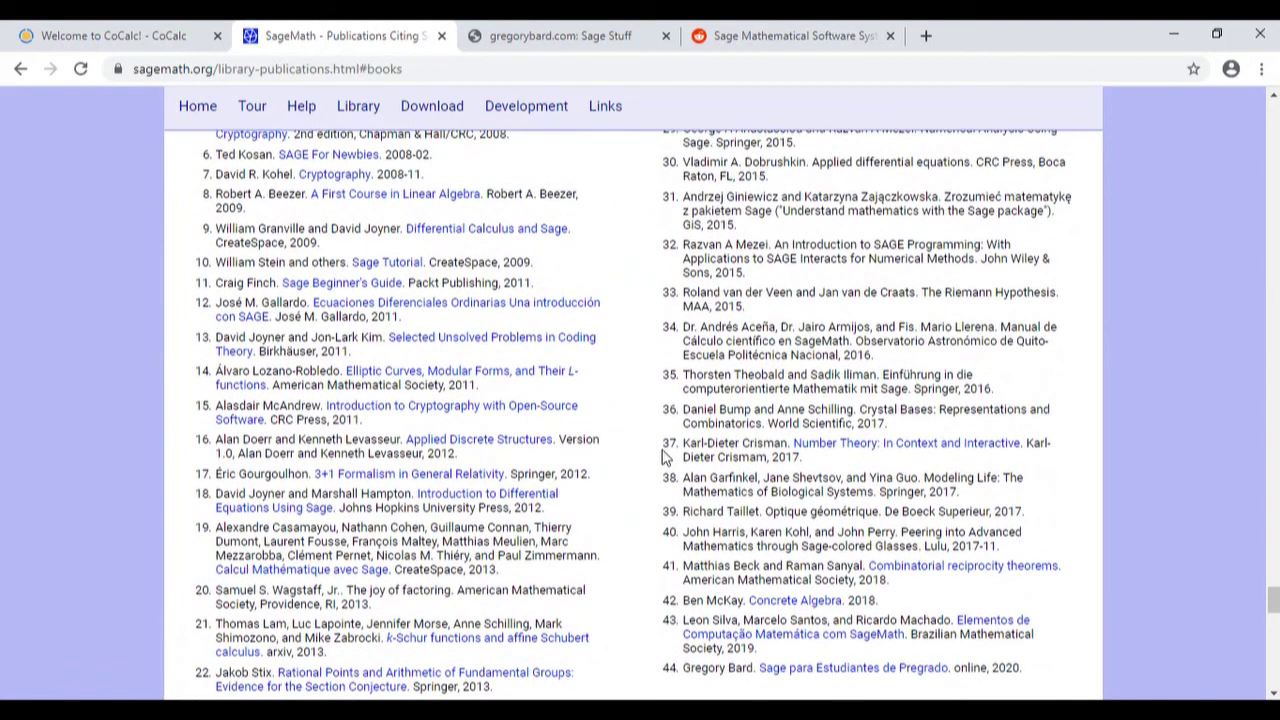
scroll(663, 457, up, 1)
scroll(734, 225, up, 1)
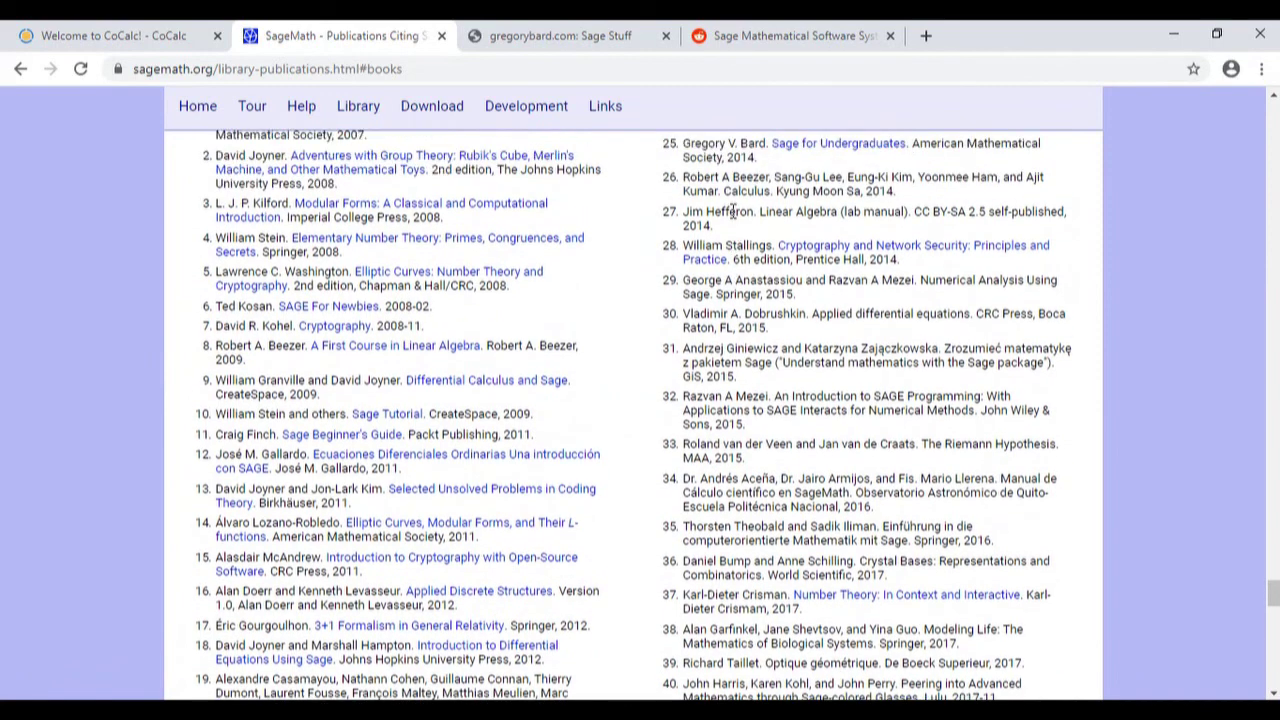
click(818, 152)
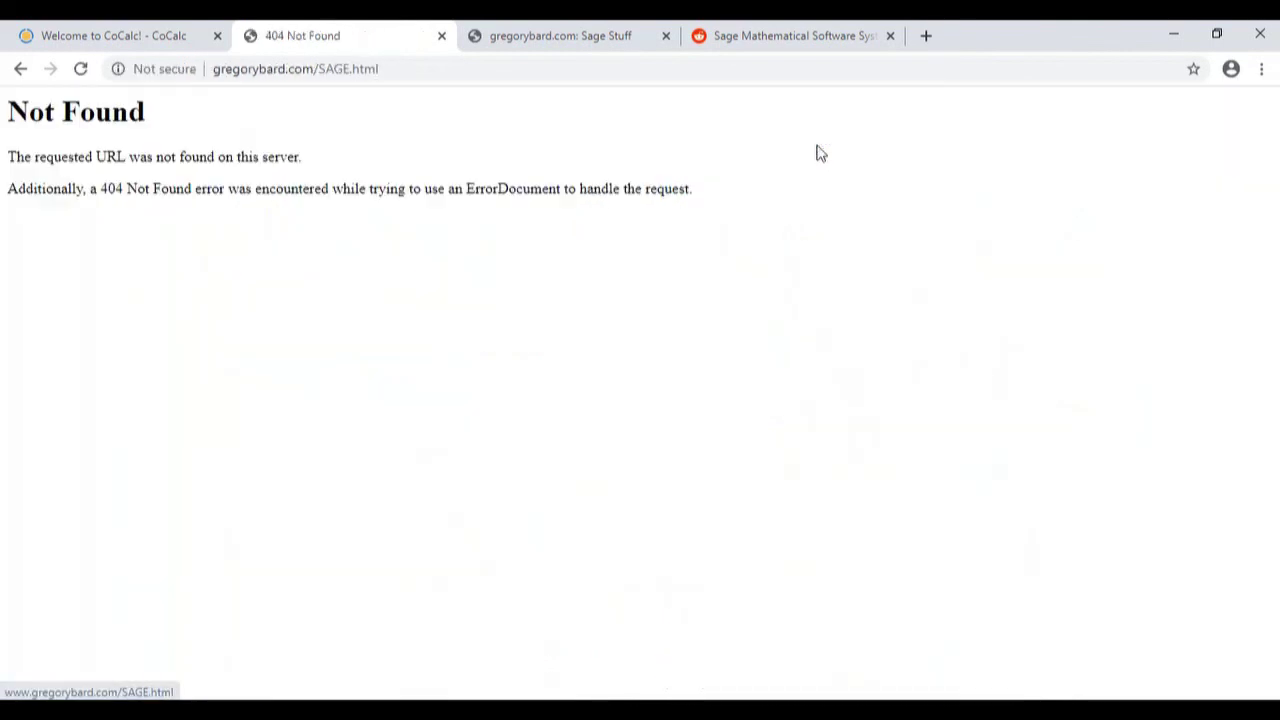
click(22, 67)
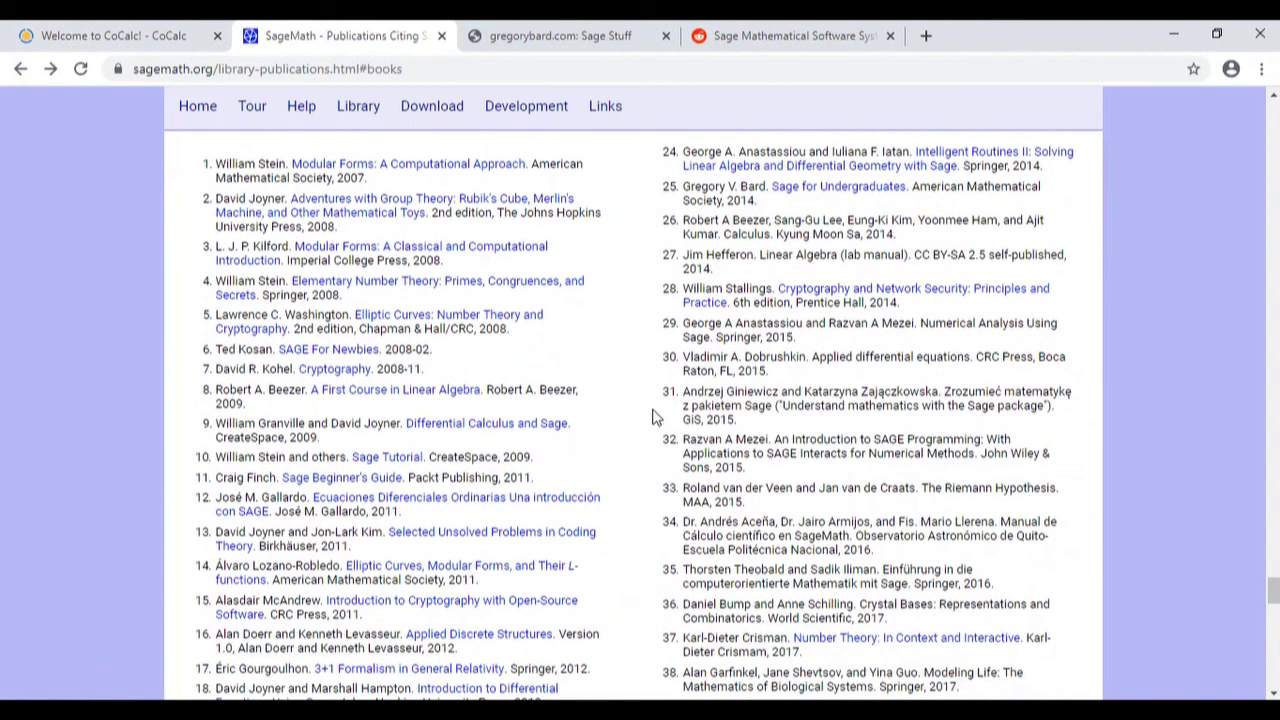
scroll(652, 417, down, 1)
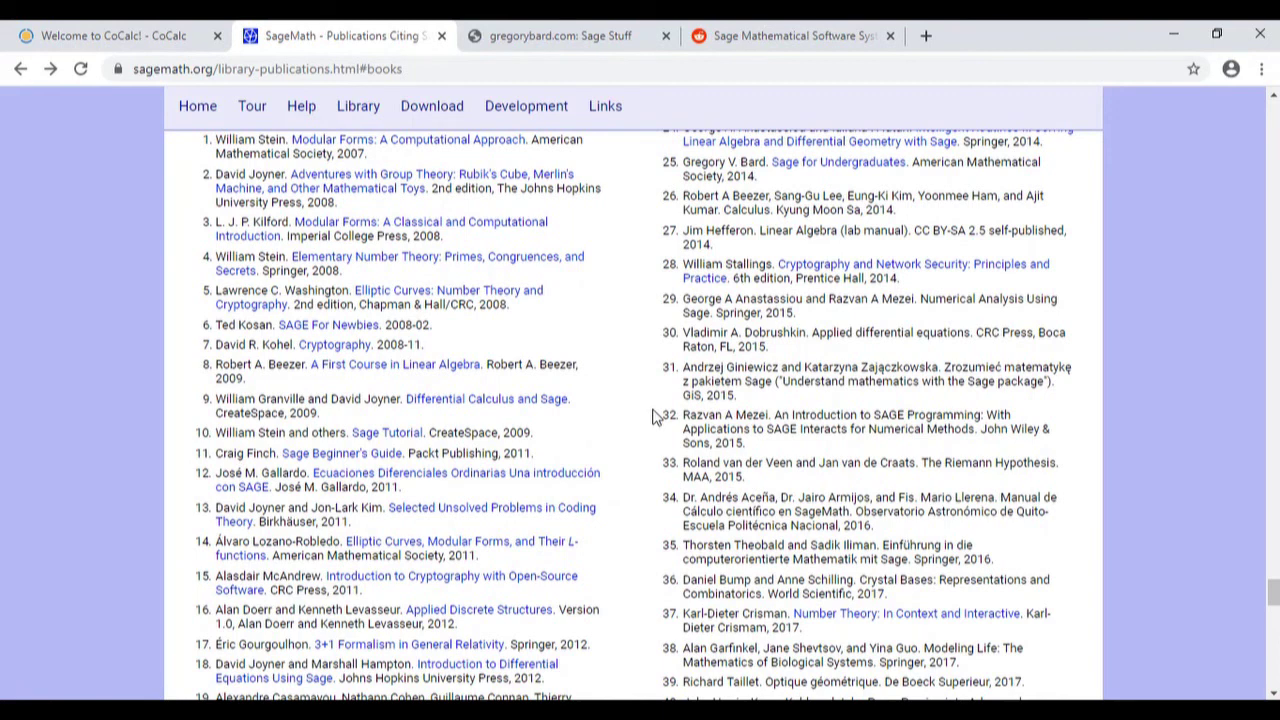
scroll(643, 331, down, 4)
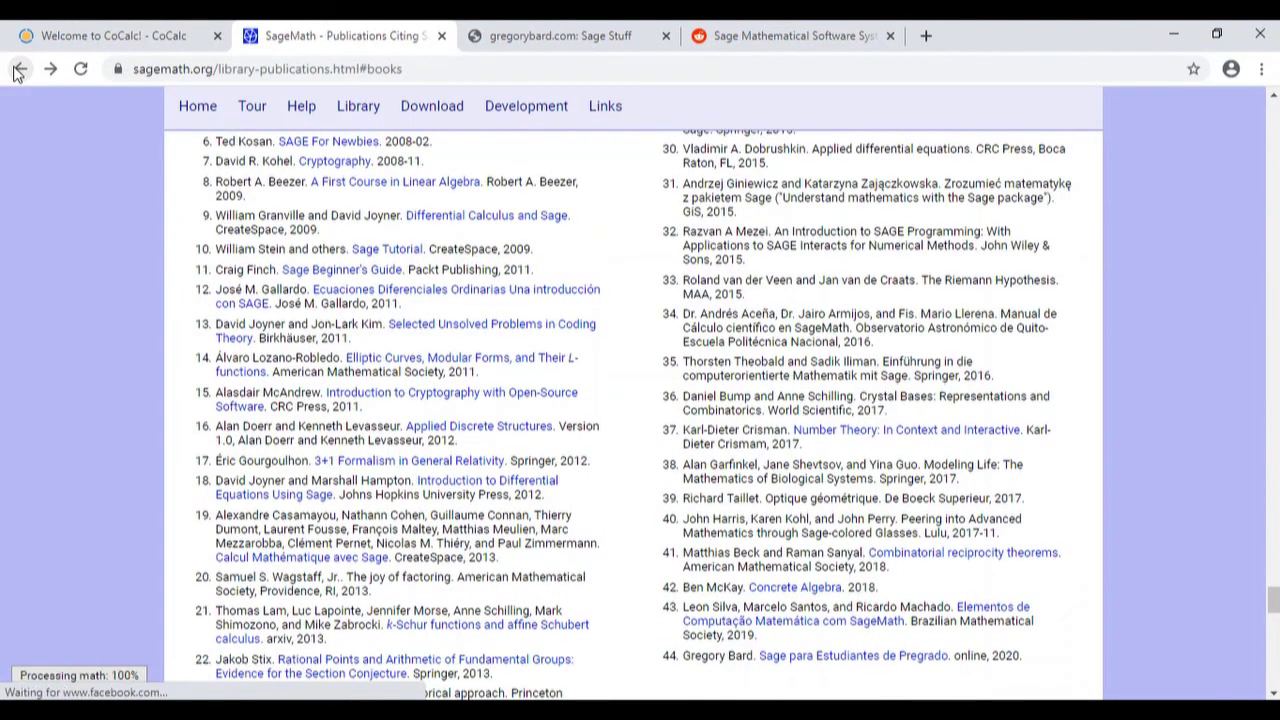
scroll(613, 241, up, 2)
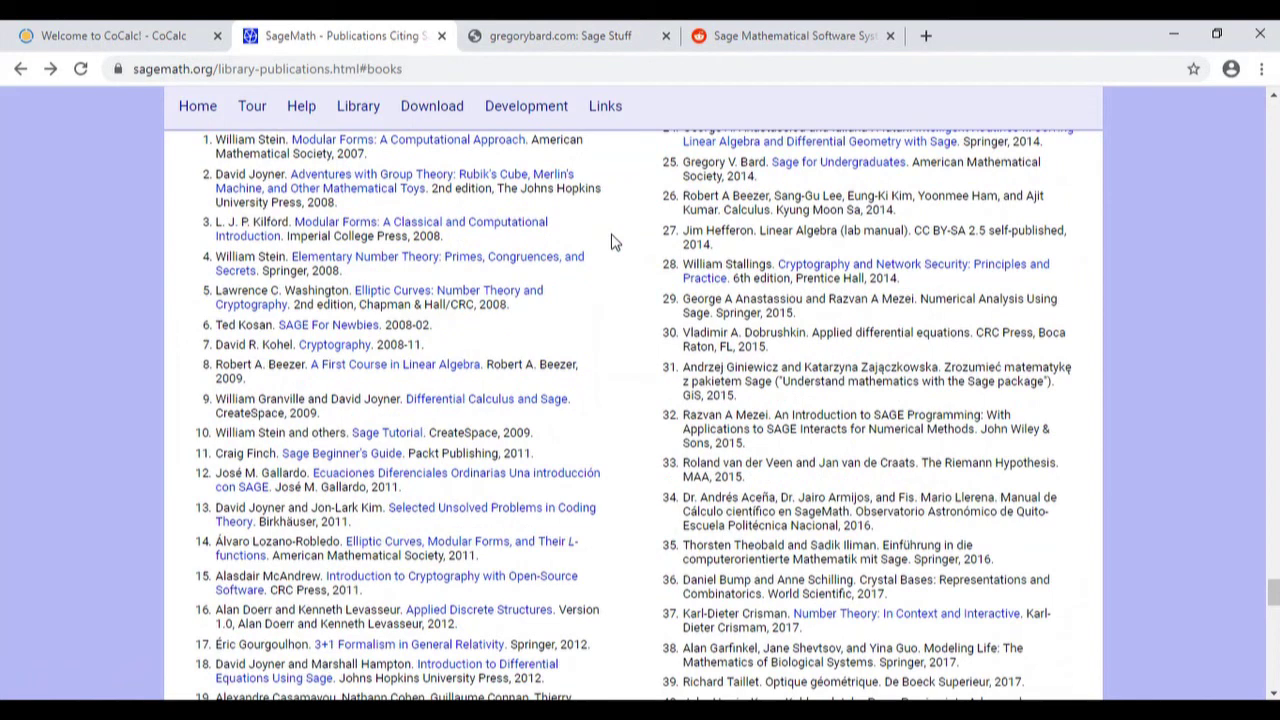
- Web-search the copied sphere plotting command, then load sagemath.org via 'sag'
right_click(214, 69)
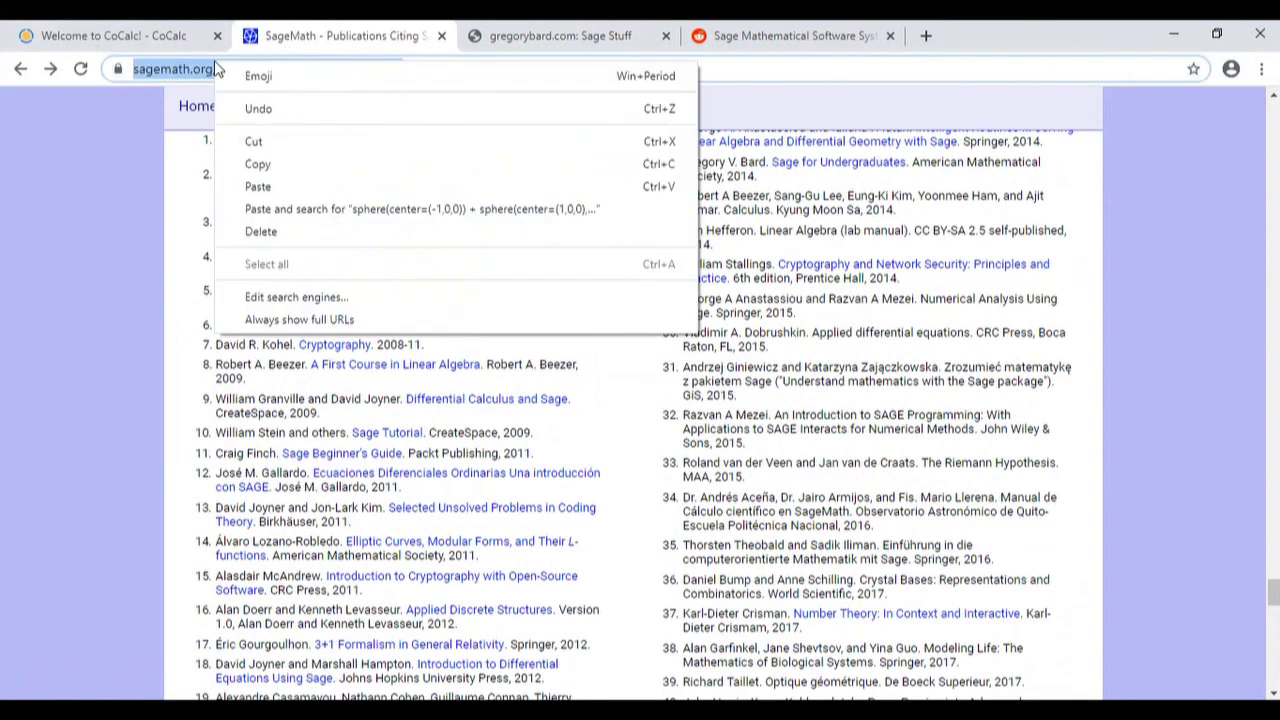
click(400, 209)
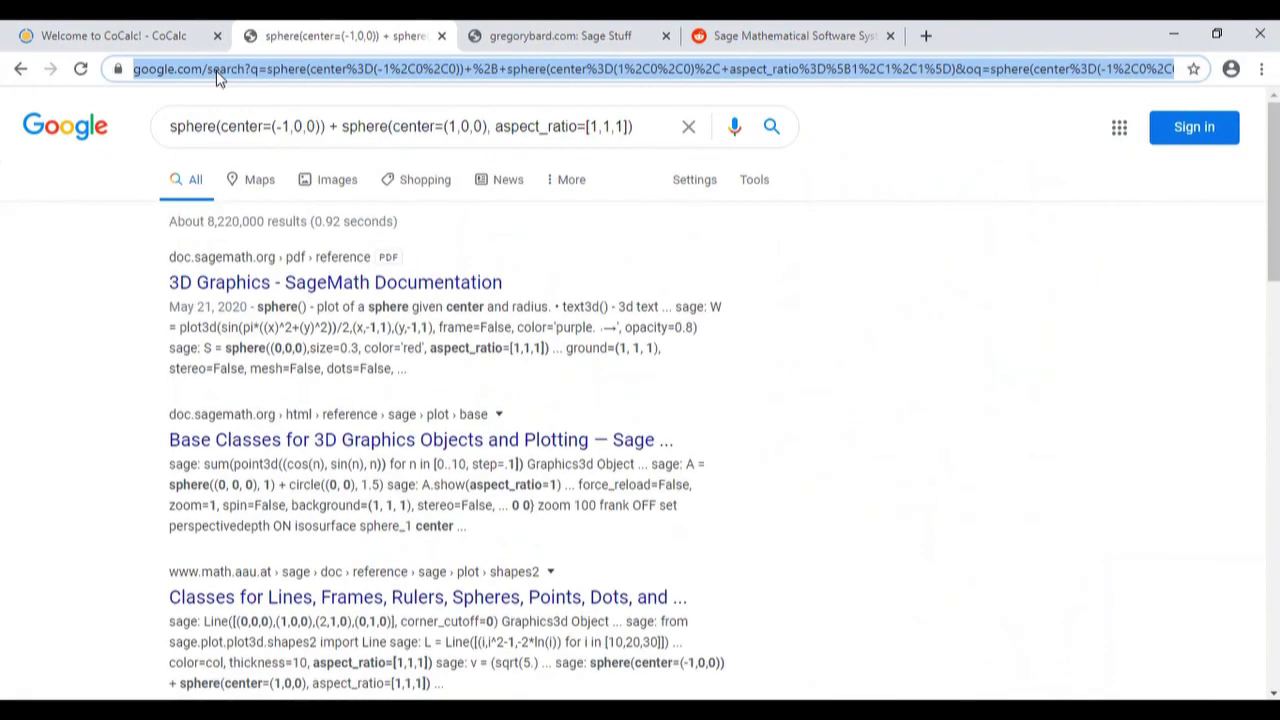
text(sag)
key(Return)
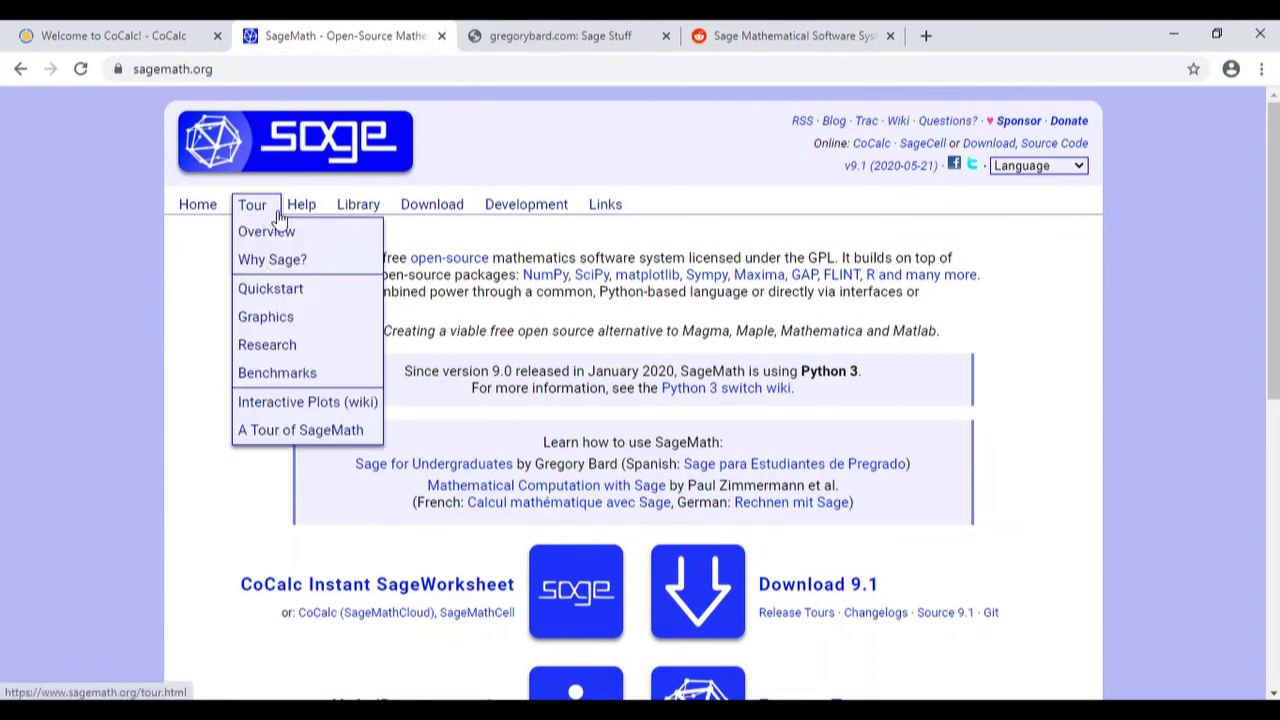
mouse_move(301, 204)
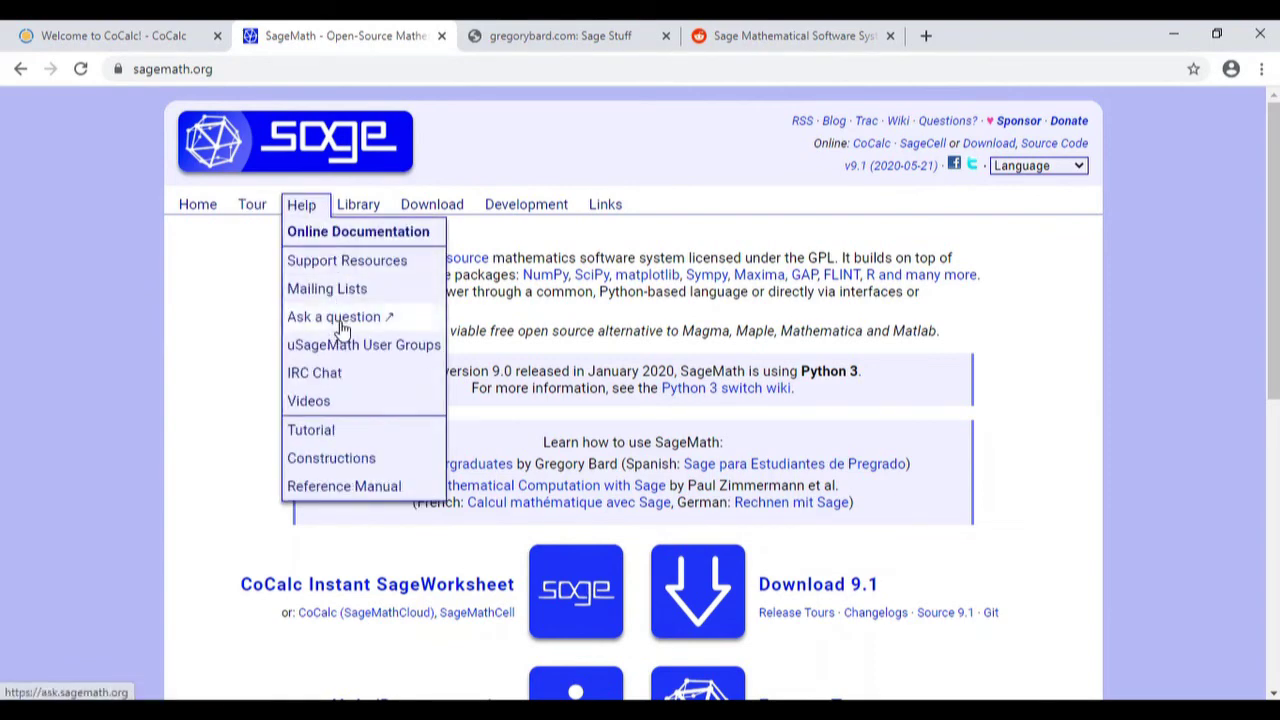
- Open the Ask SageMath forum and browse its list of 9,348 questions
click(341, 326)
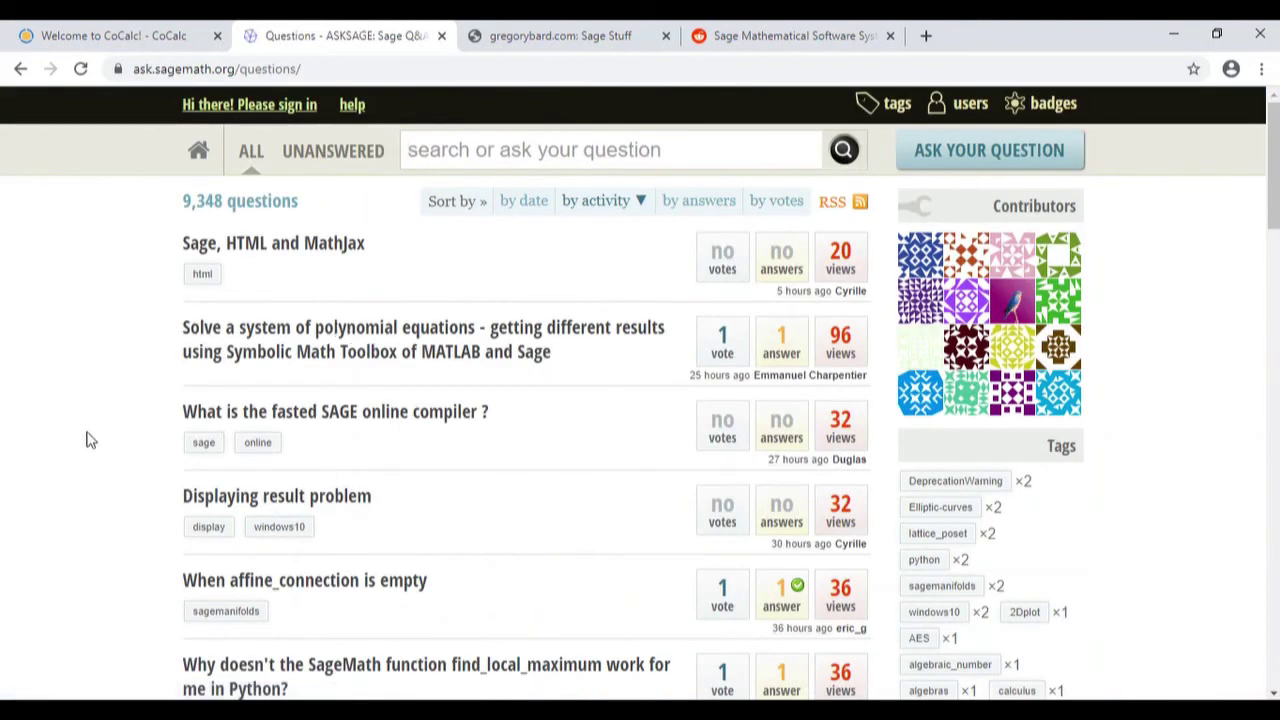
scroll(86, 438, down, 4)
scroll(86, 438, down, 5)
scroll(86, 440, down, 5)
scroll(86, 438, down, 5)
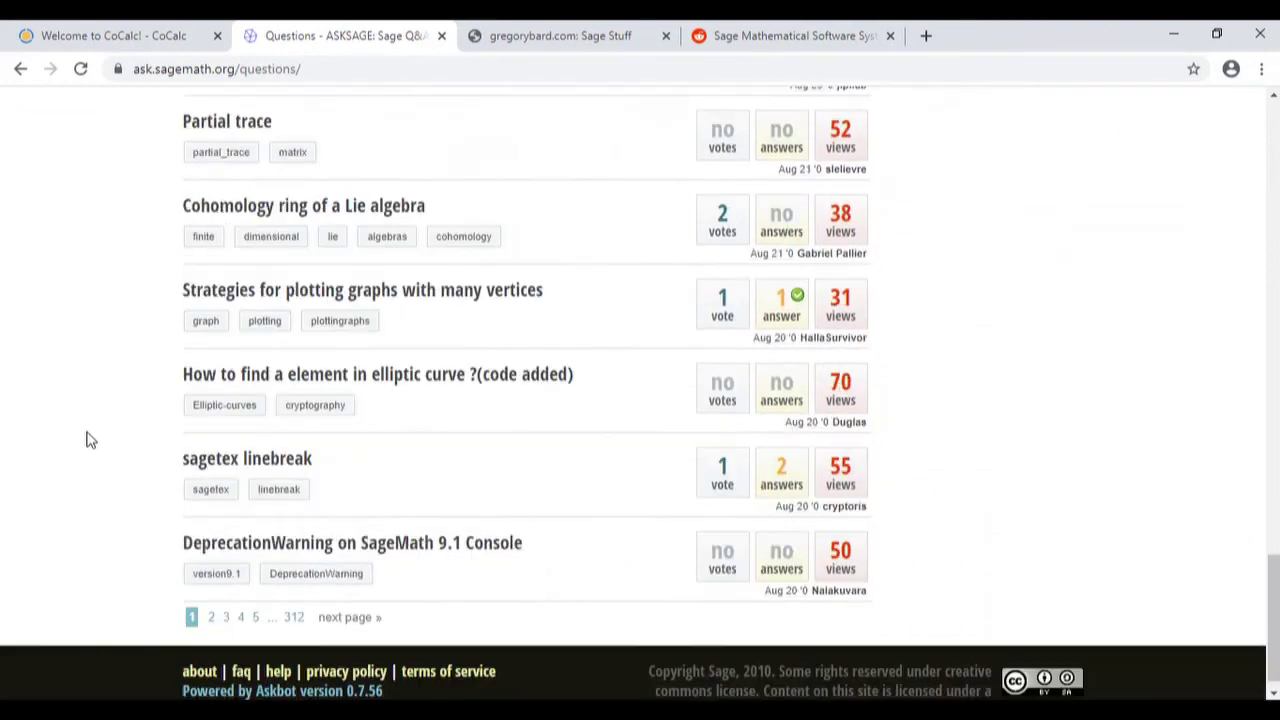
scroll(86, 438, down, 1)
scroll(86, 438, up, 10)
scroll(86, 438, up, 10)
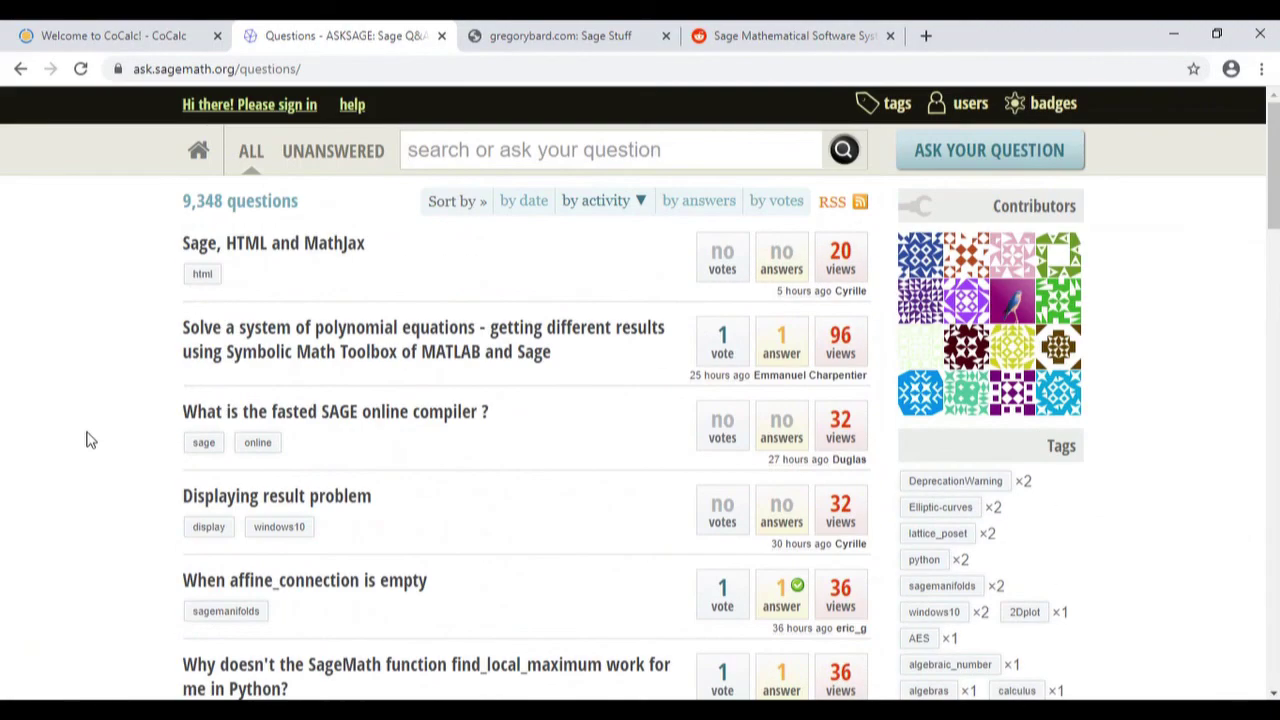
double_click(217, 202)
click(217, 202)
scroll(1064, 560, down, 2)
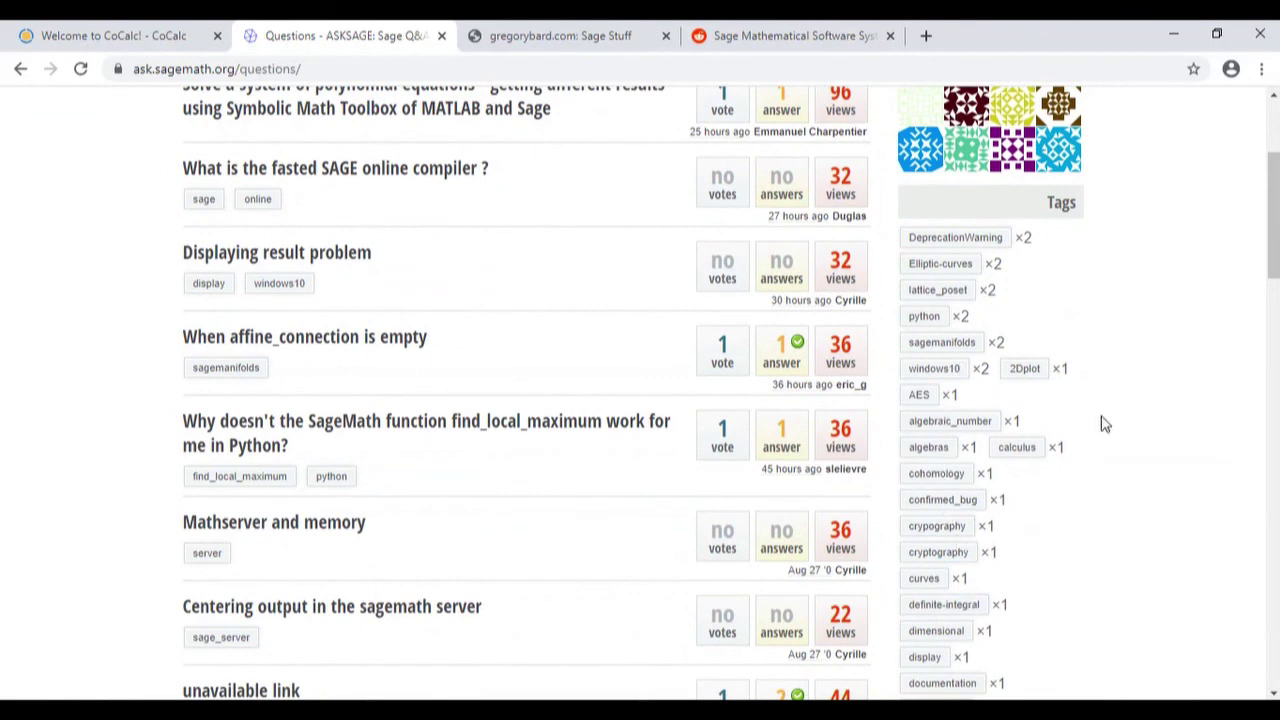
scroll(1107, 422, up, 2)
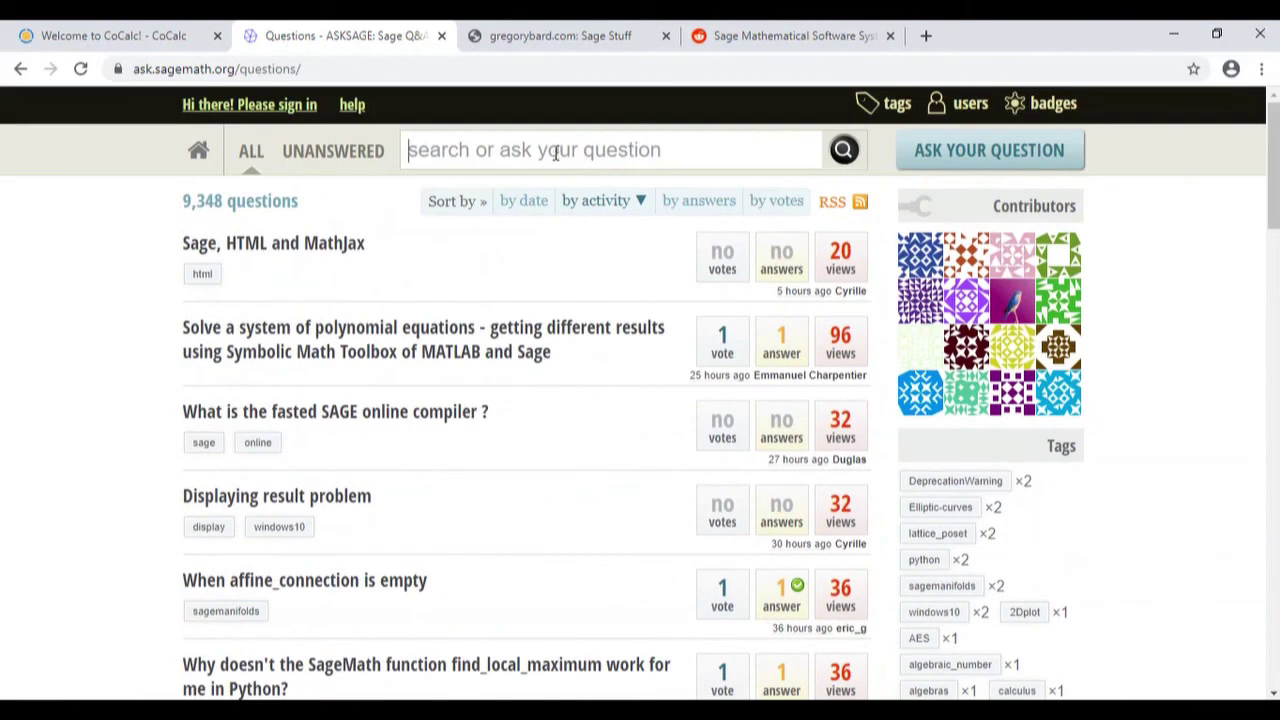
- Bring up the Ask Your Question form and inspect its details and tags fields
click(977, 157)
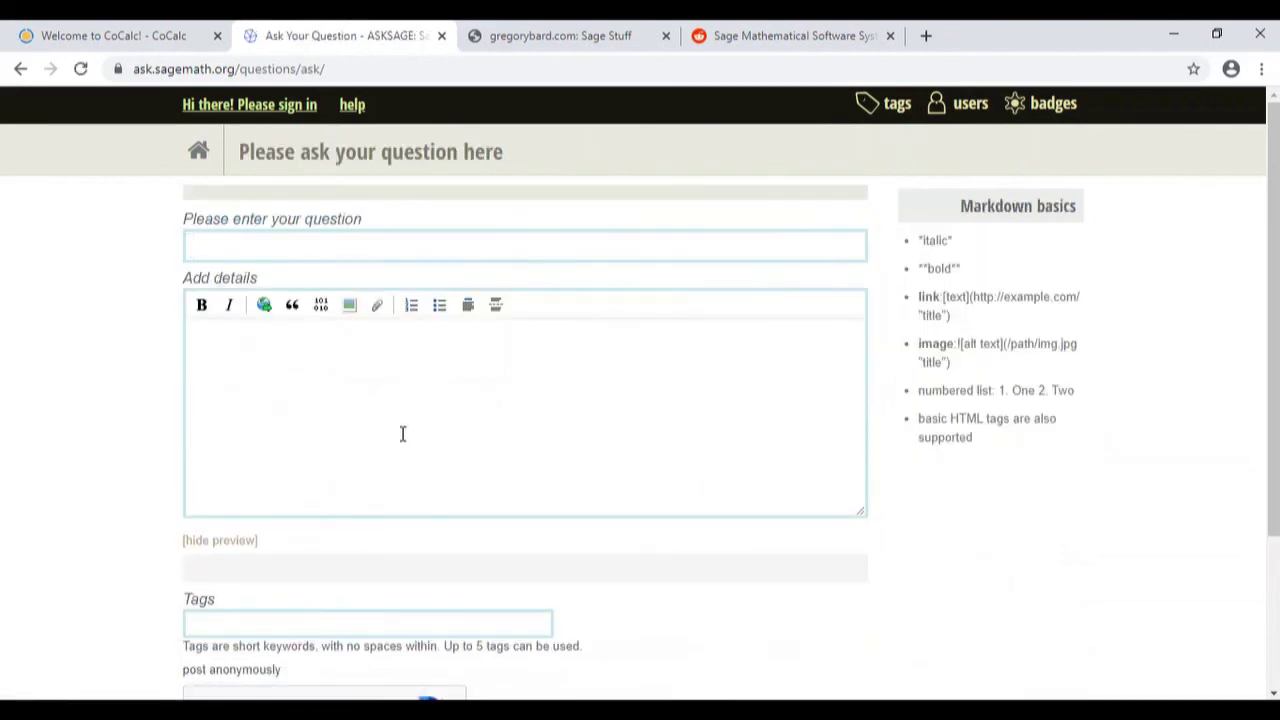
click(346, 423)
click(427, 622)
click(654, 414)
scroll(654, 414, down, 3)
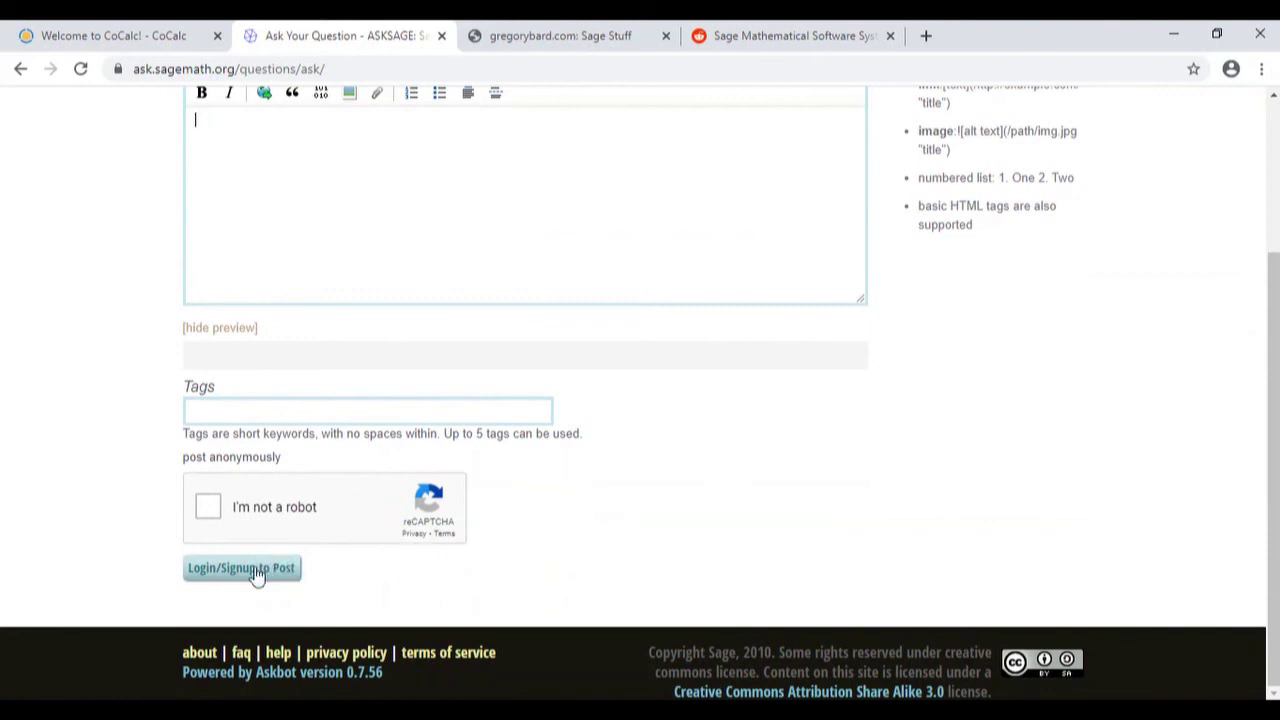
scroll(88, 465, up, 2)
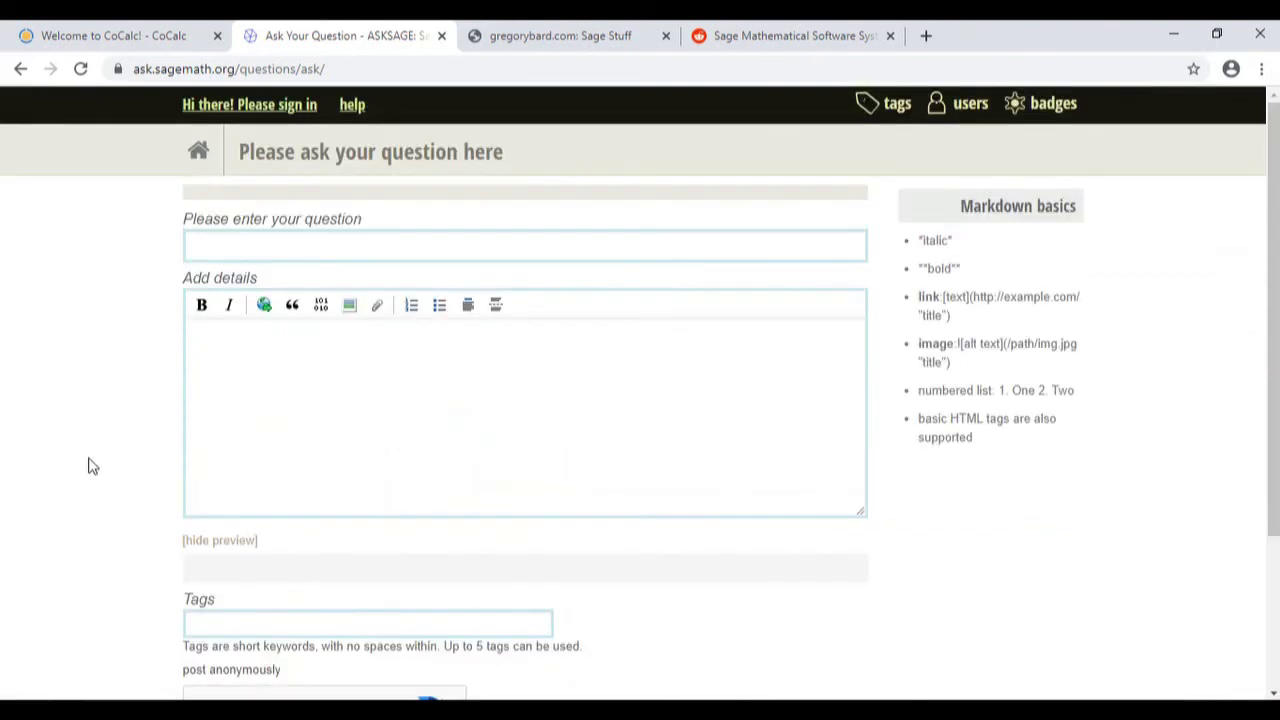
- Close the Ask SageMath and gregorybard.com tabs and scroll through the r/sagemath feed
click(443, 38)
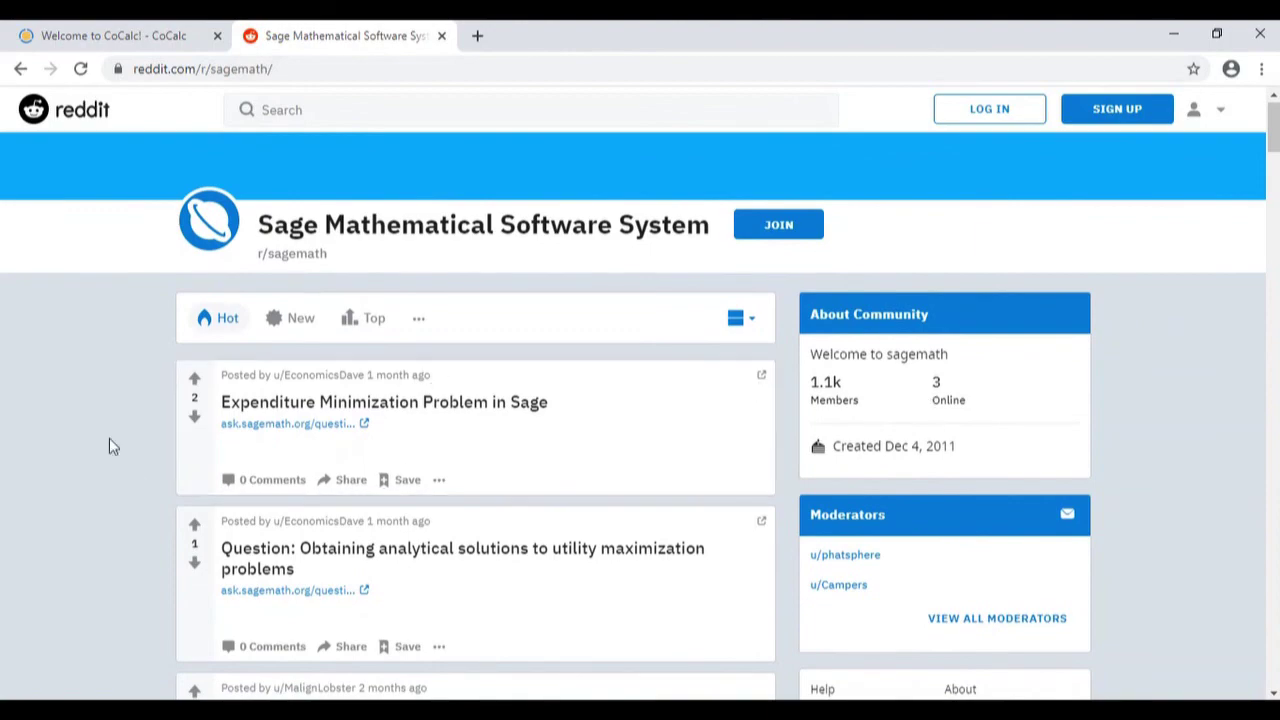
scroll(43, 443, down, 3)
scroll(43, 443, down, 5)
scroll(43, 443, down, 8)
scroll(43, 443, down, 4)
scroll(40, 443, down, 2)
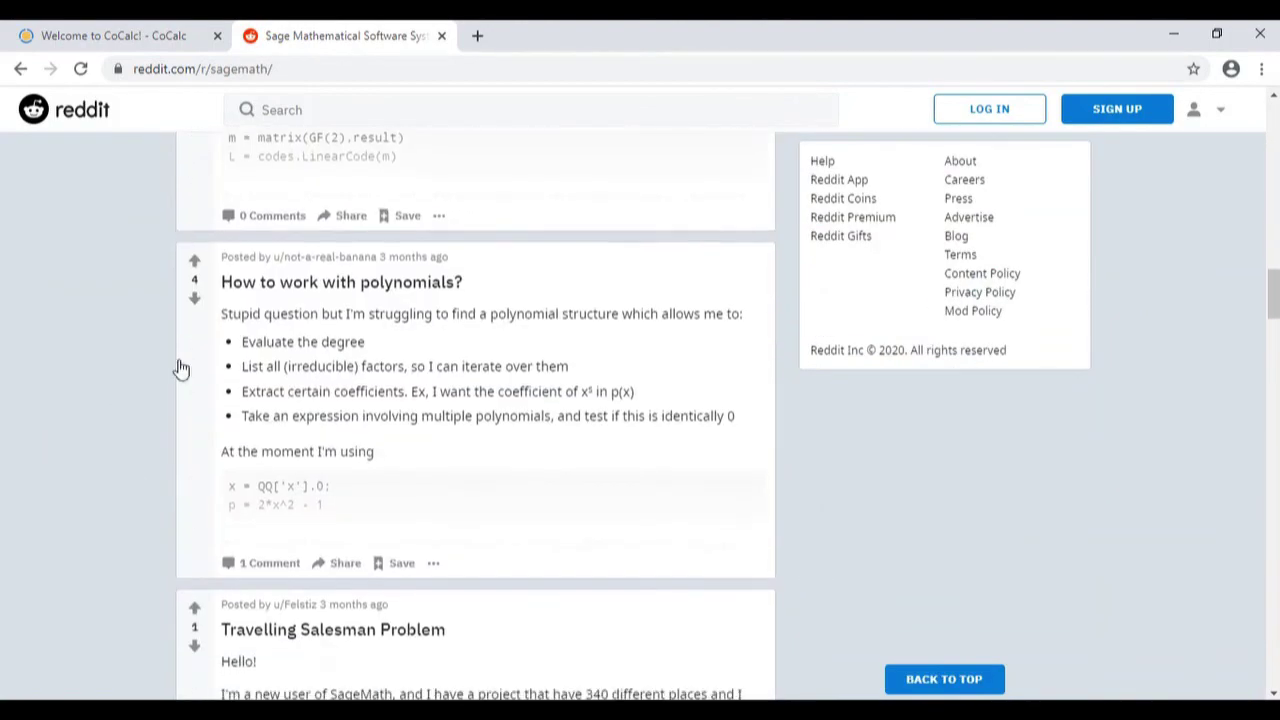
scroll(144, 470, down, 1)
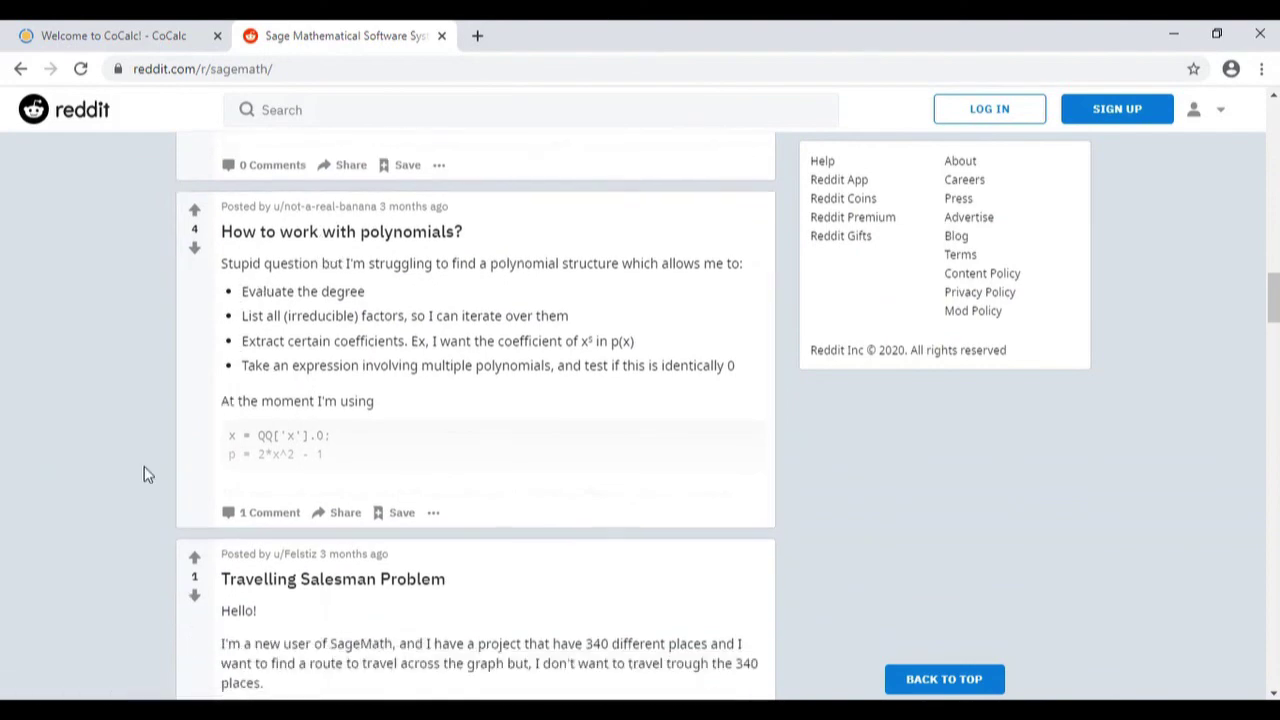
scroll(100, 551, down, 1)
scroll(360, 420, down, 1)
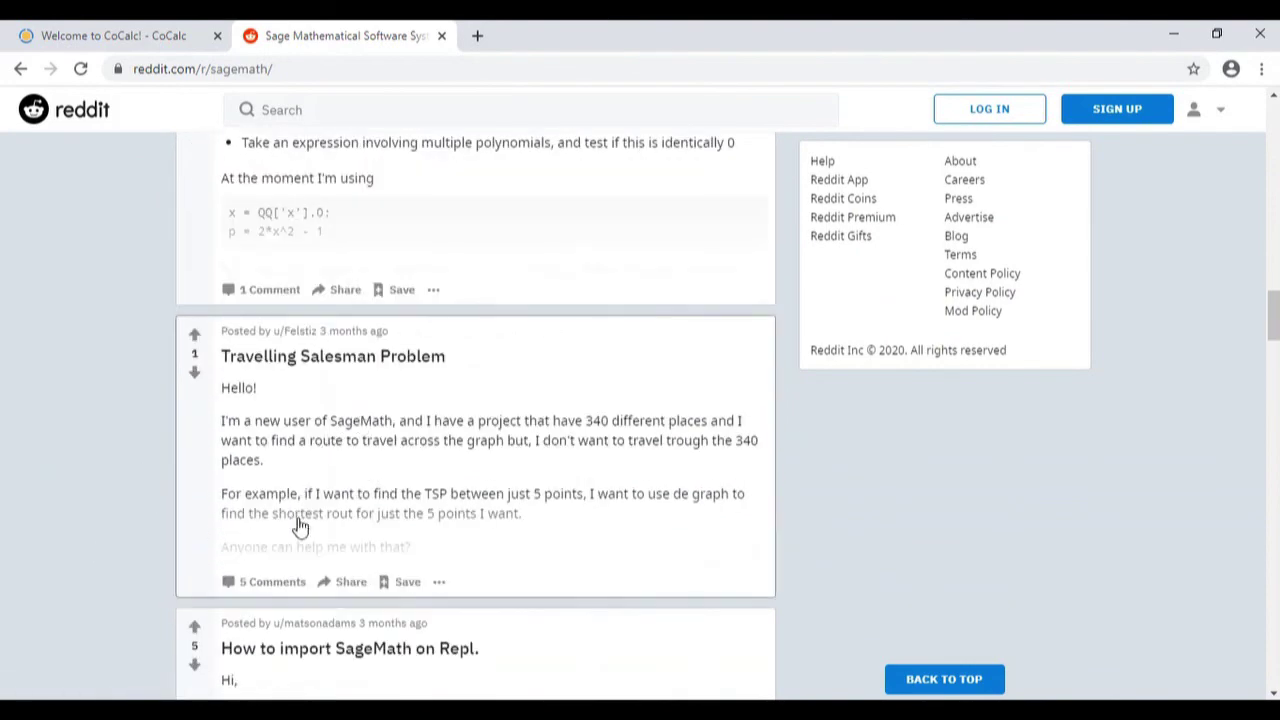
scroll(121, 349, up, 10)
scroll(121, 349, up, 10)
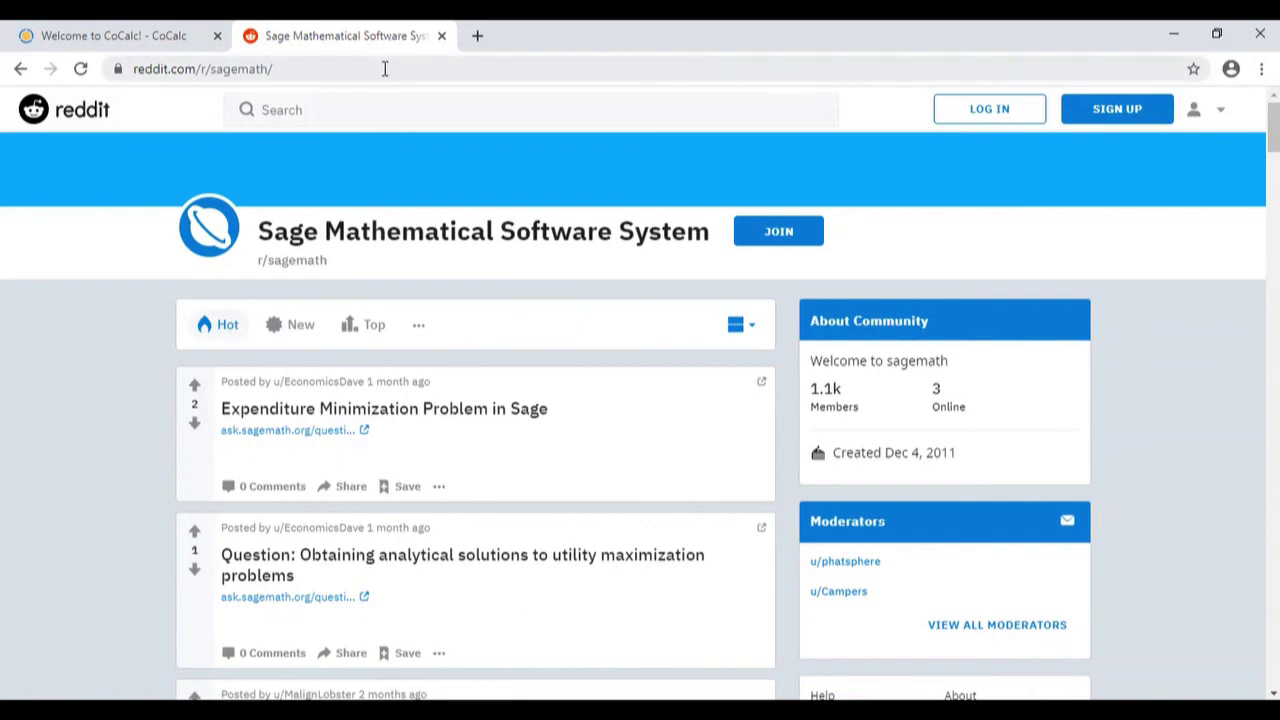
click(442, 36)
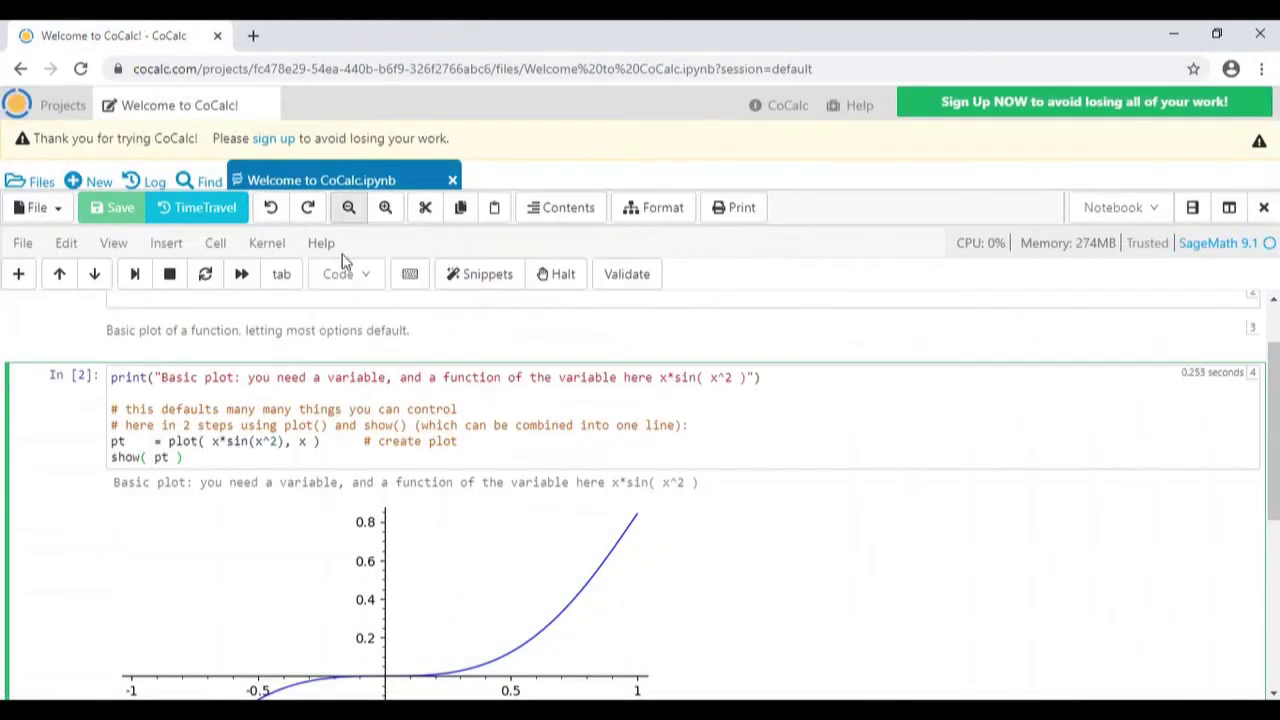
scroll(313, 400, up, 1)
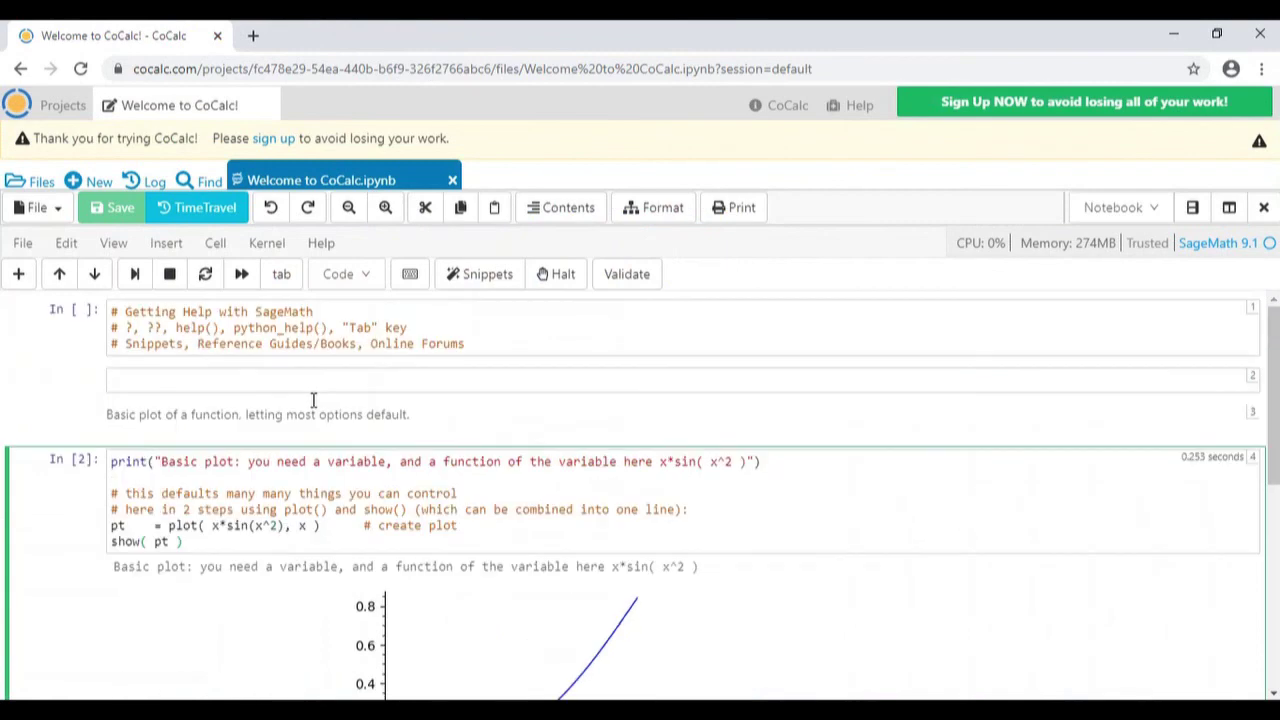
click(263, 335)
click(255, 343)
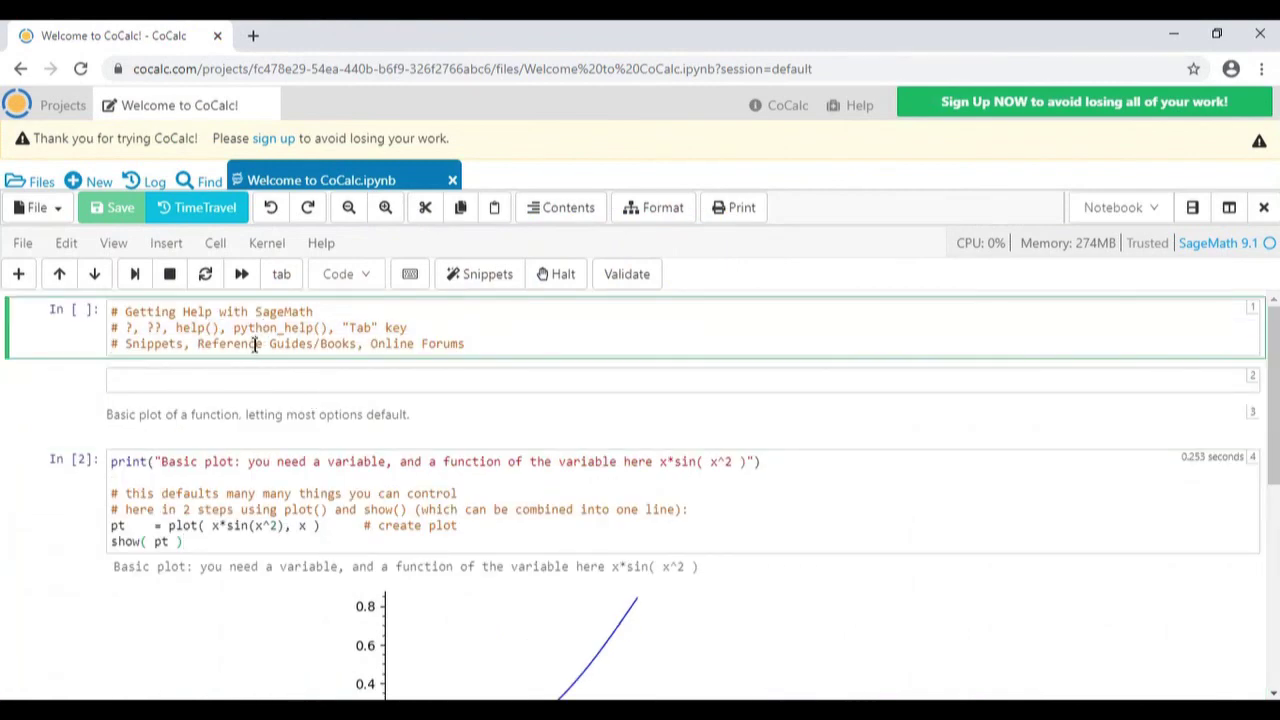
click(255, 343)
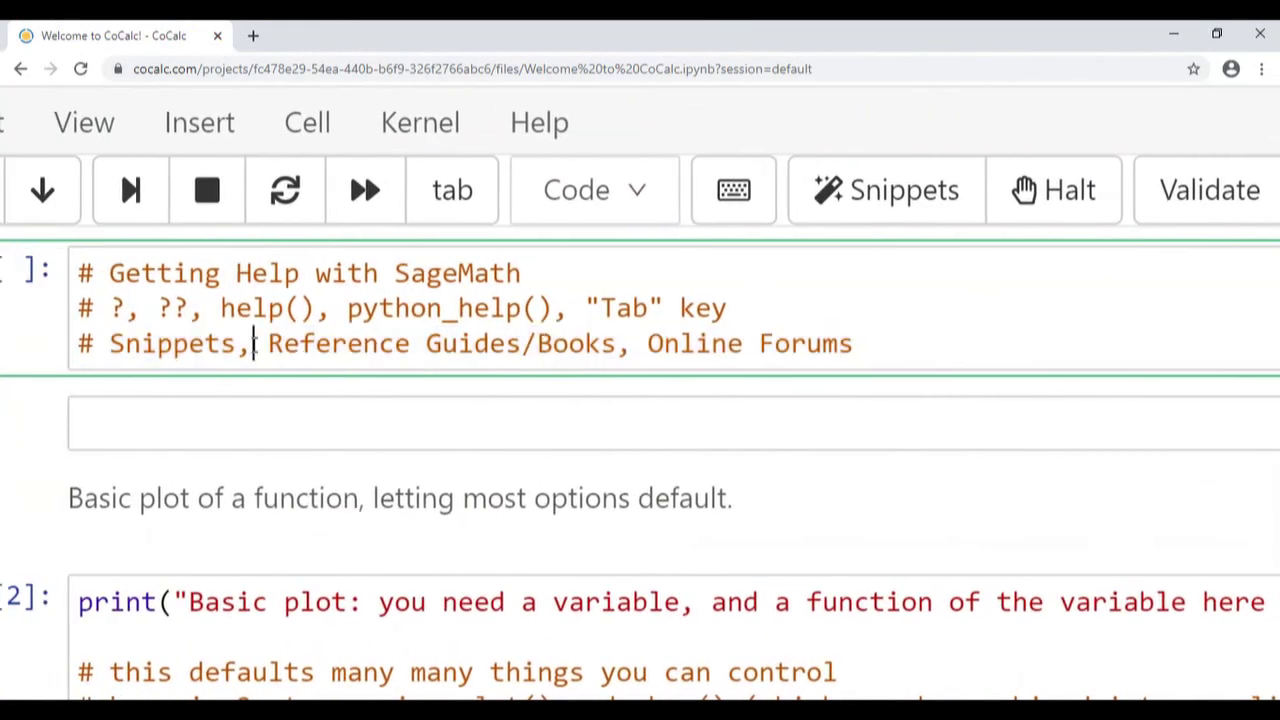